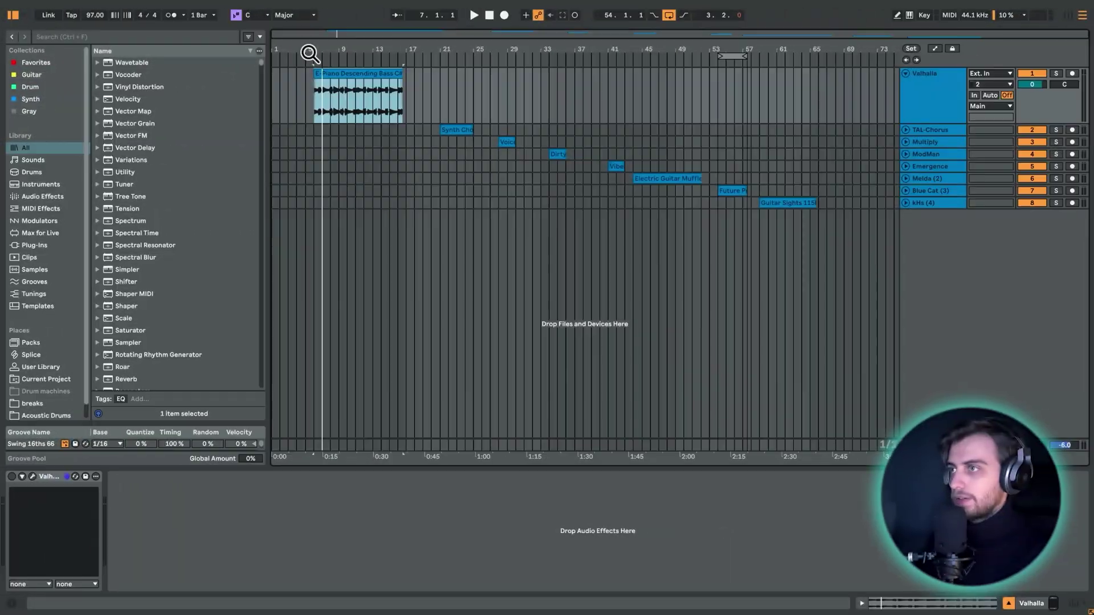
Step: Zoom to the E-Piano clip and open the ValhallaSpaceModulator window over the arrangement
{"action": "left_click_drag", "start_coordinate": [310, 49], "coordinate": [337, 100]}
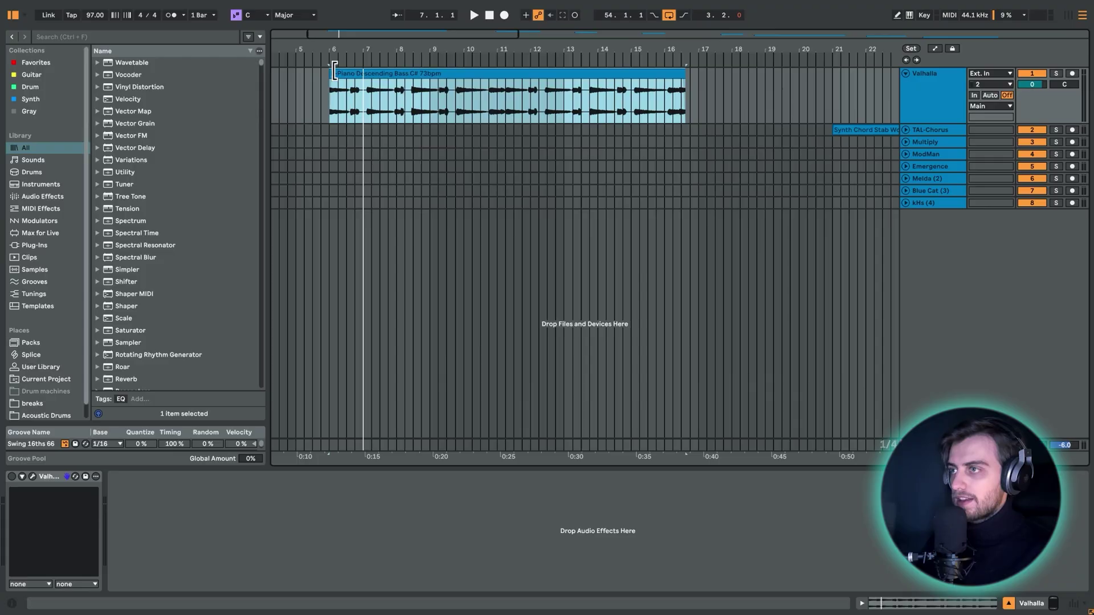
{"action": "left_click", "coordinate": [338, 102]}
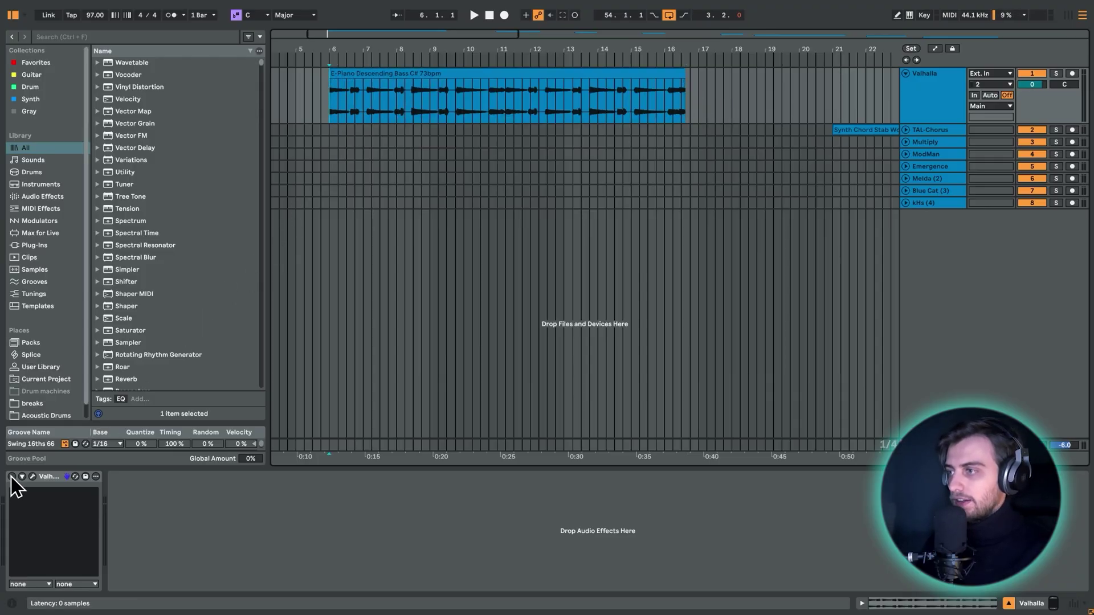
{"action": "left_click", "coordinate": [32, 477]}
{"action": "left_click_drag", "start_coordinate": [466, 139], "coordinate": [421, 170]}
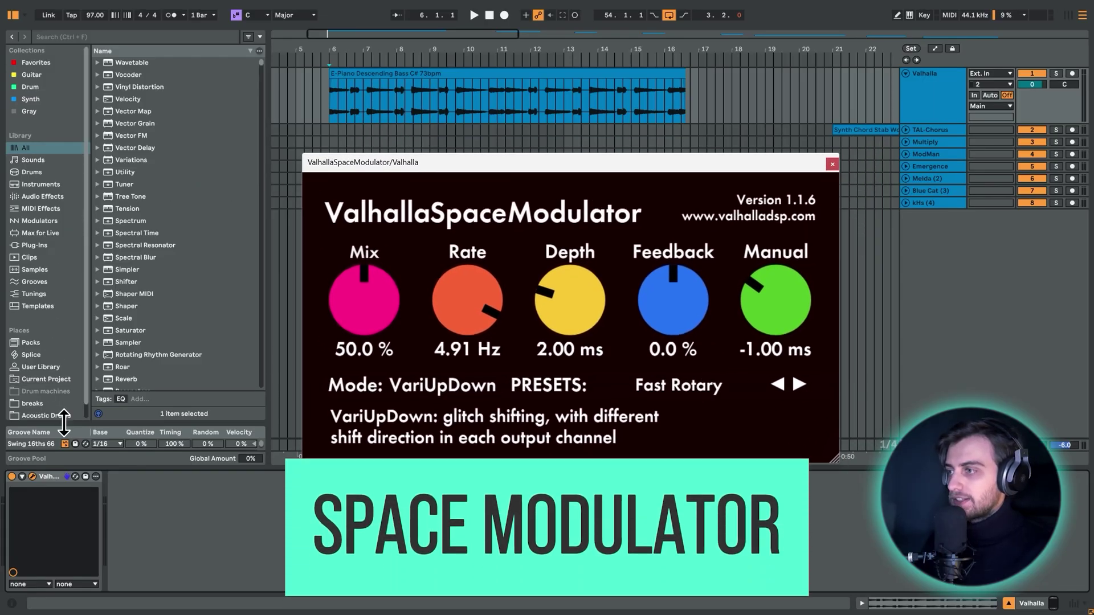
Step: Play and stop the E-Piano clip through the Fast Rotary preset
{"action": "left_click", "coordinate": [11, 483]}
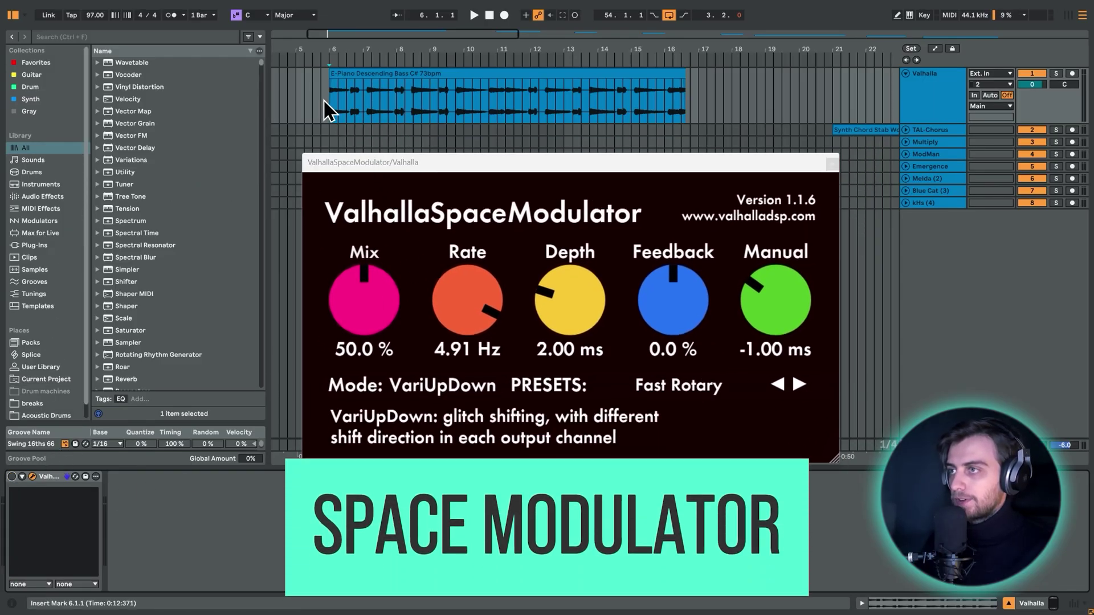
{"action": "key", "text": "space"}
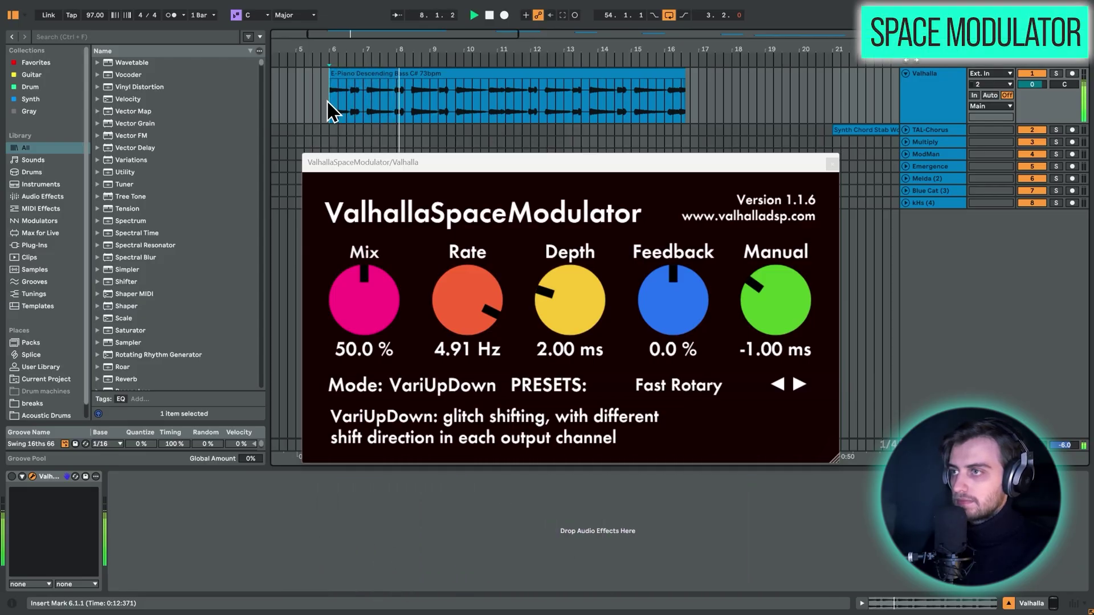
{"action": "key", "text": "space"}
{"action": "left_click", "coordinate": [377, 165]}
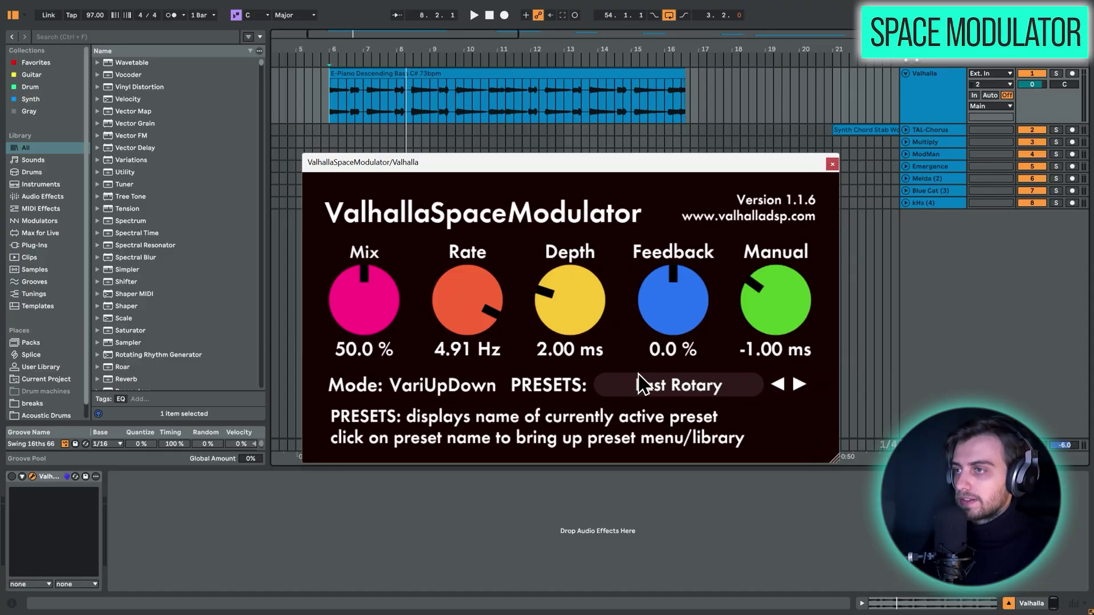
Step: Play the clip, then step four presets ahead to DeepChorus and replay it
{"action": "left_click", "coordinate": [23, 502]}
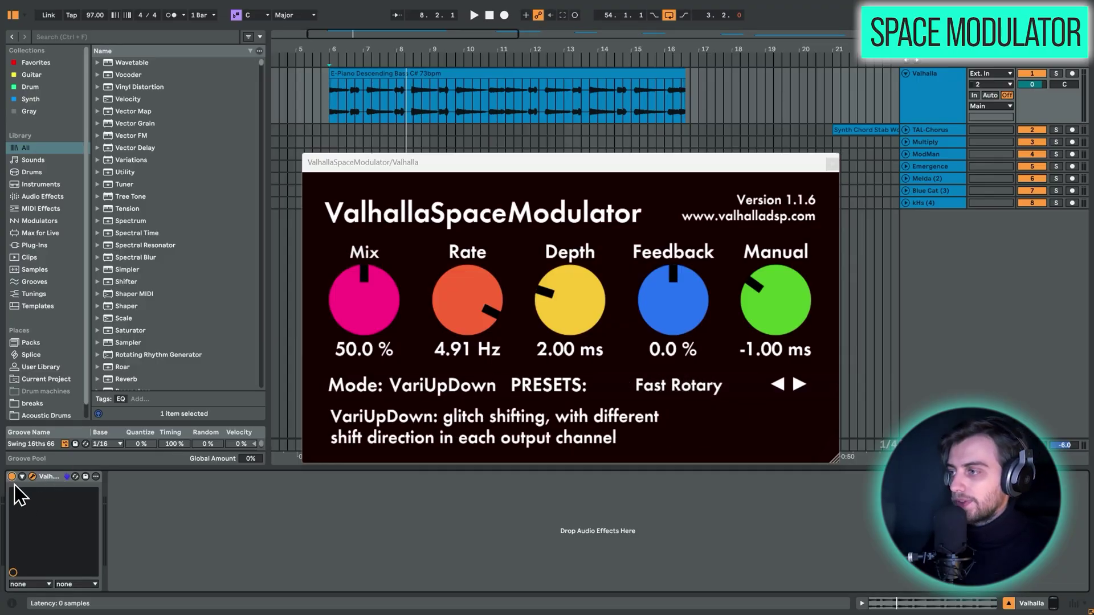
{"action": "key", "text": "space"}
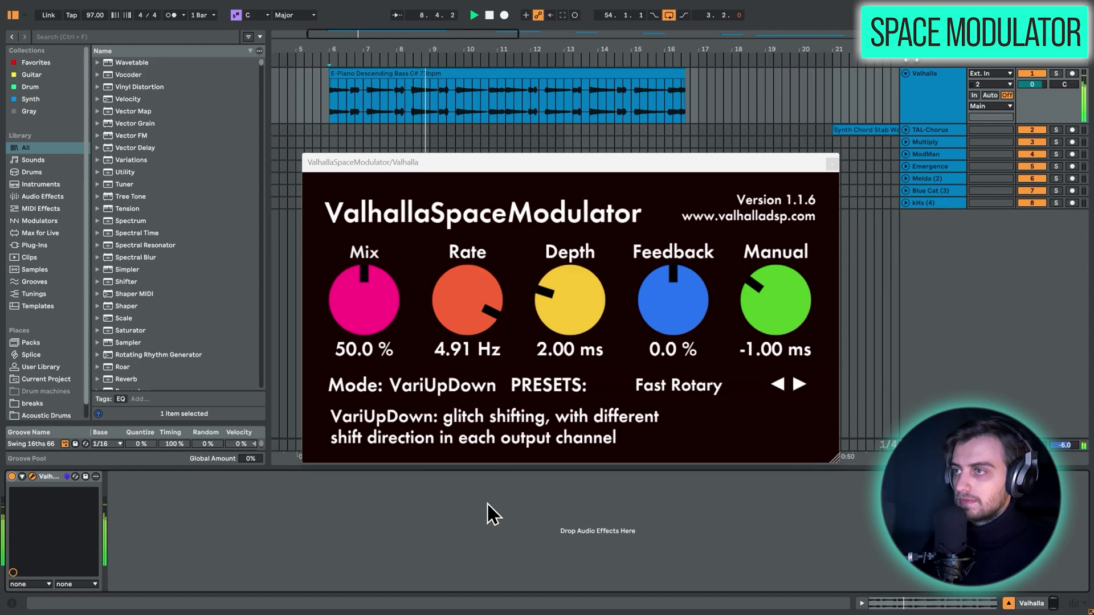
{"action": "key", "text": "space"}
{"action": "left_click", "coordinate": [799, 385]}
{"action": "left_click", "coordinate": [799, 385]}
{"action": "left_click", "coordinate": [799, 384]}
{"action": "left_click", "coordinate": [799, 385]}
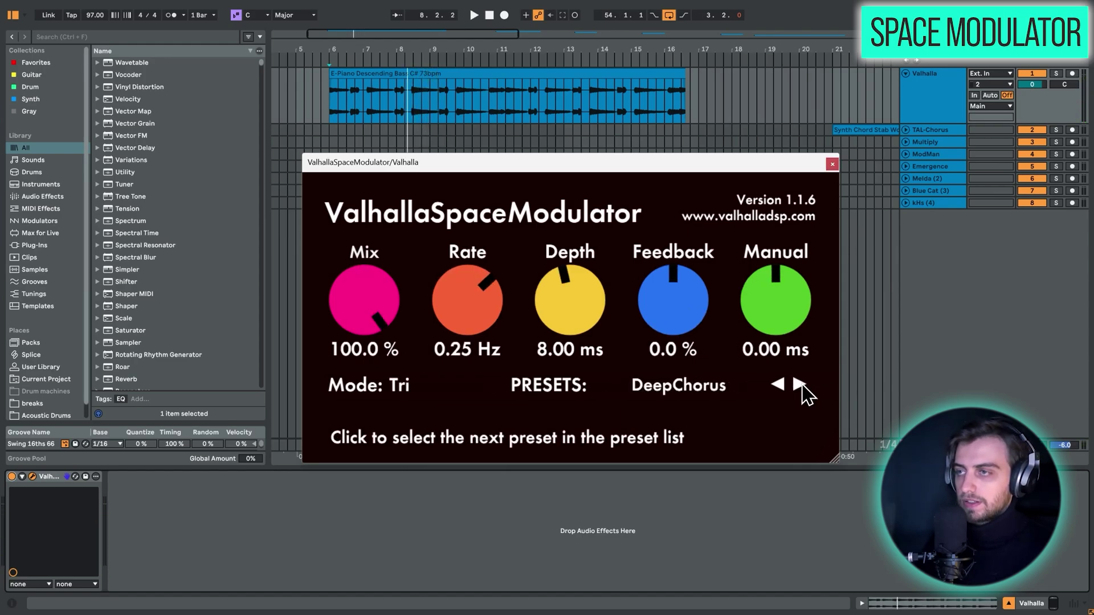
{"action": "key", "text": "space"}
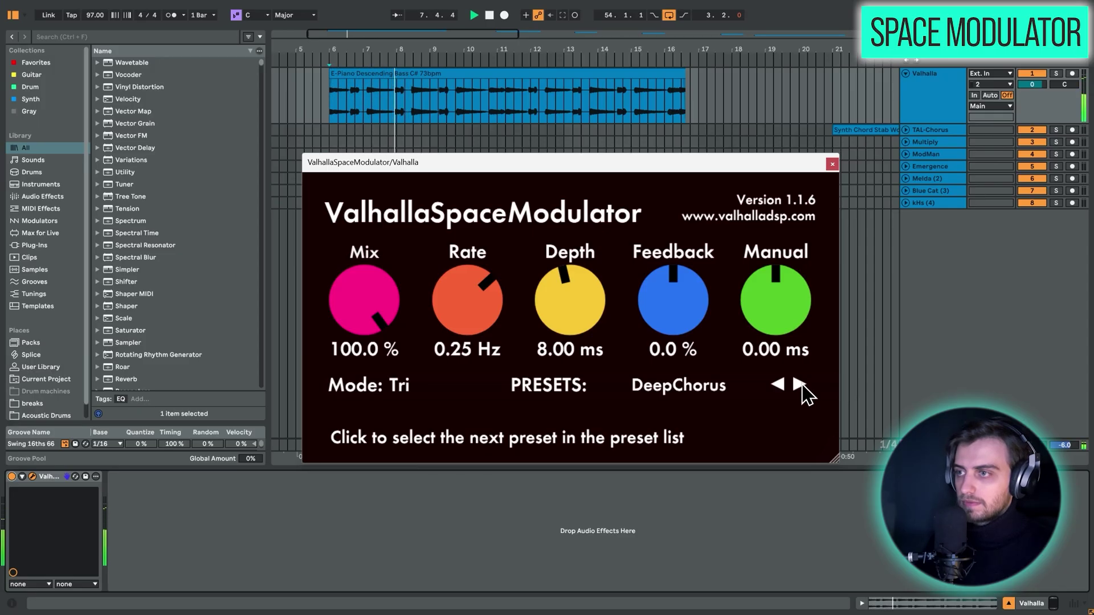
Step: Step through five more chorus presets and audition the result
{"action": "left_click", "coordinate": [800, 384]}
{"action": "left_click", "coordinate": [800, 385]}
{"action": "left_click", "coordinate": [799, 385]}
{"action": "left_click", "coordinate": [799, 384]}
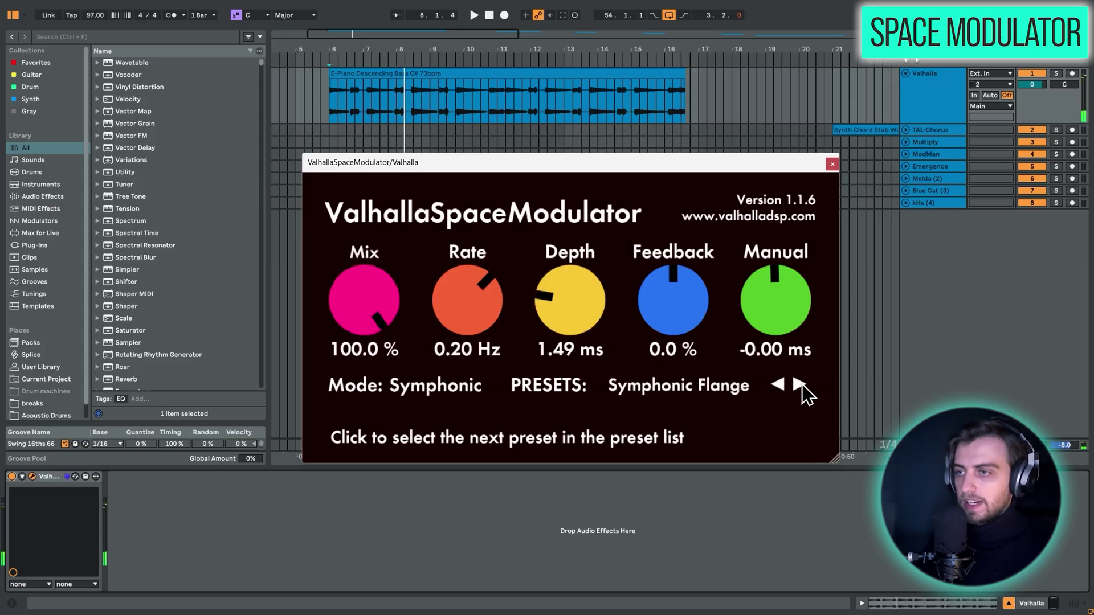
{"action": "left_click", "coordinate": [800, 386]}
{"action": "left_click", "coordinate": [799, 385]}
{"action": "left_click", "coordinate": [799, 385]}
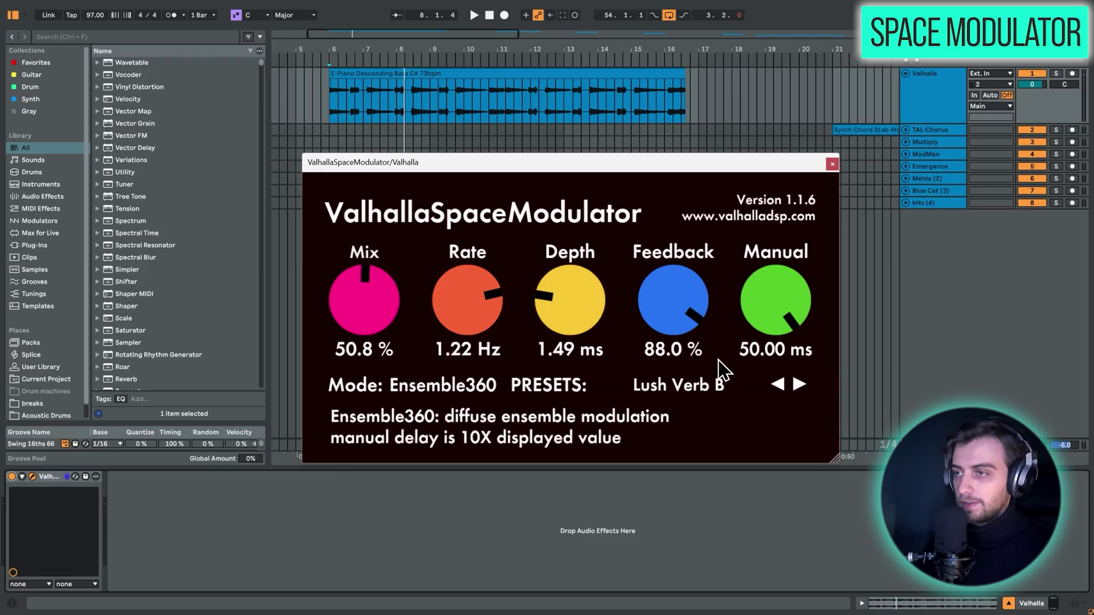
{"action": "key", "text": "space"}
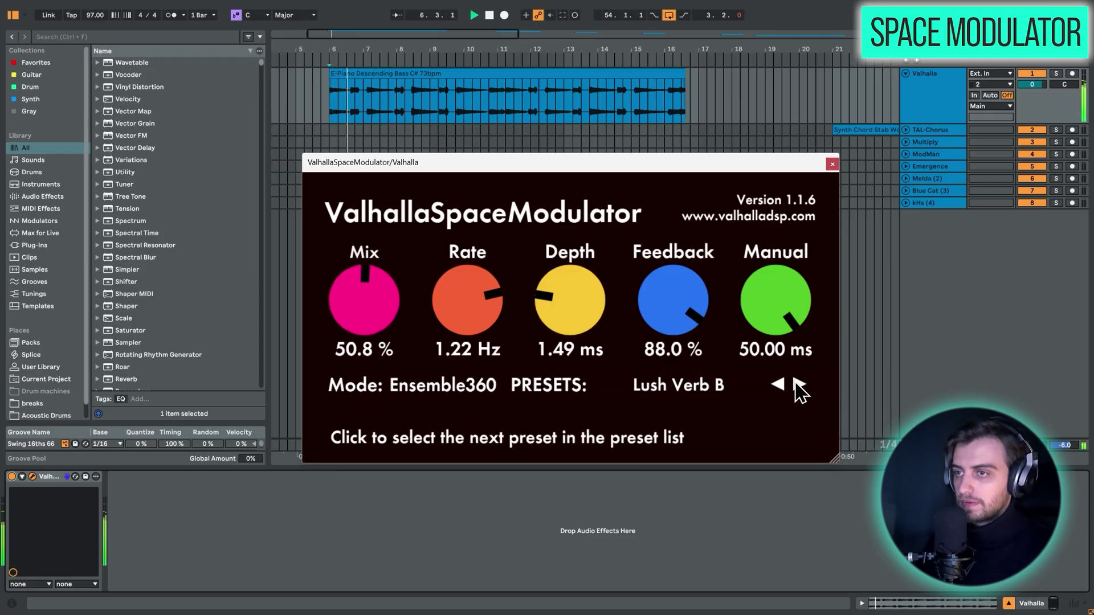
{"action": "key", "text": "space"}
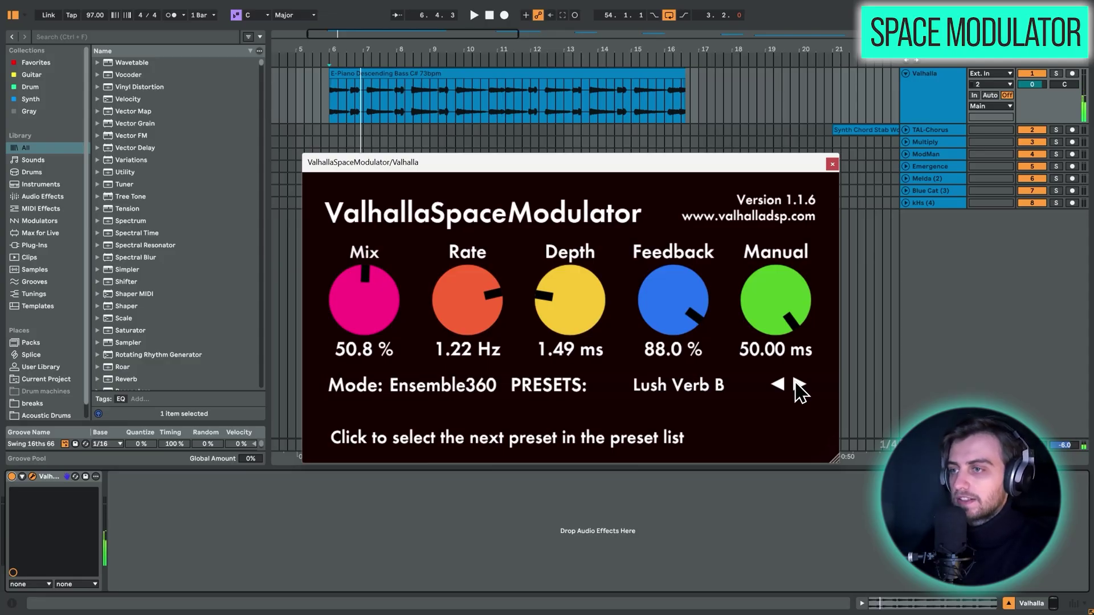
Step: Advance three presets to Soft Focus C and play the clip
{"action": "left_click", "coordinate": [799, 385]}
{"action": "left_click", "coordinate": [798, 385]}
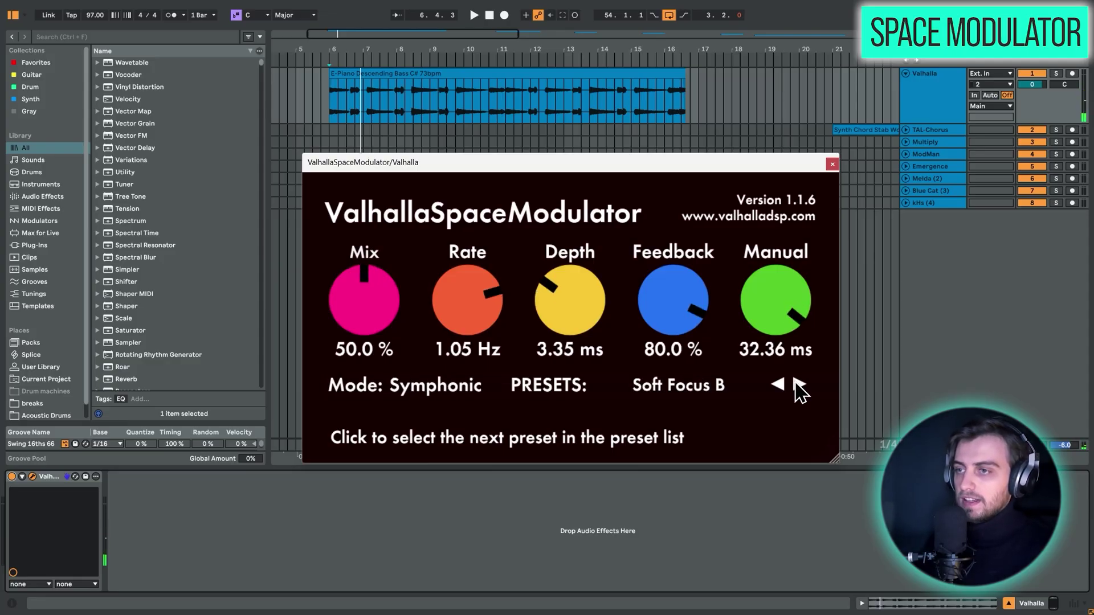
{"action": "left_click", "coordinate": [798, 385]}
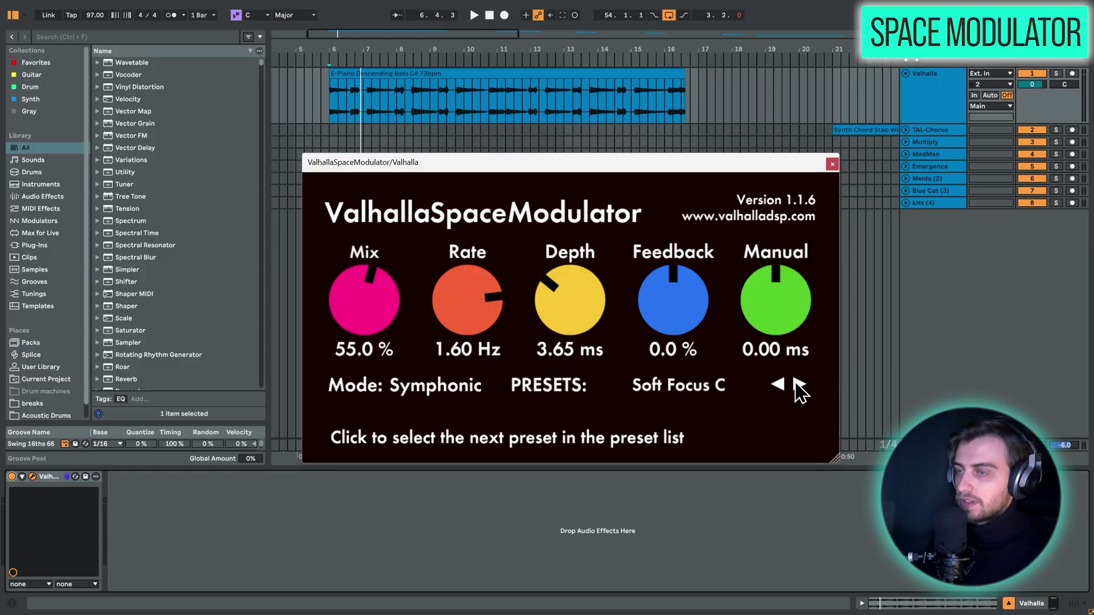
{"action": "key", "text": "space"}
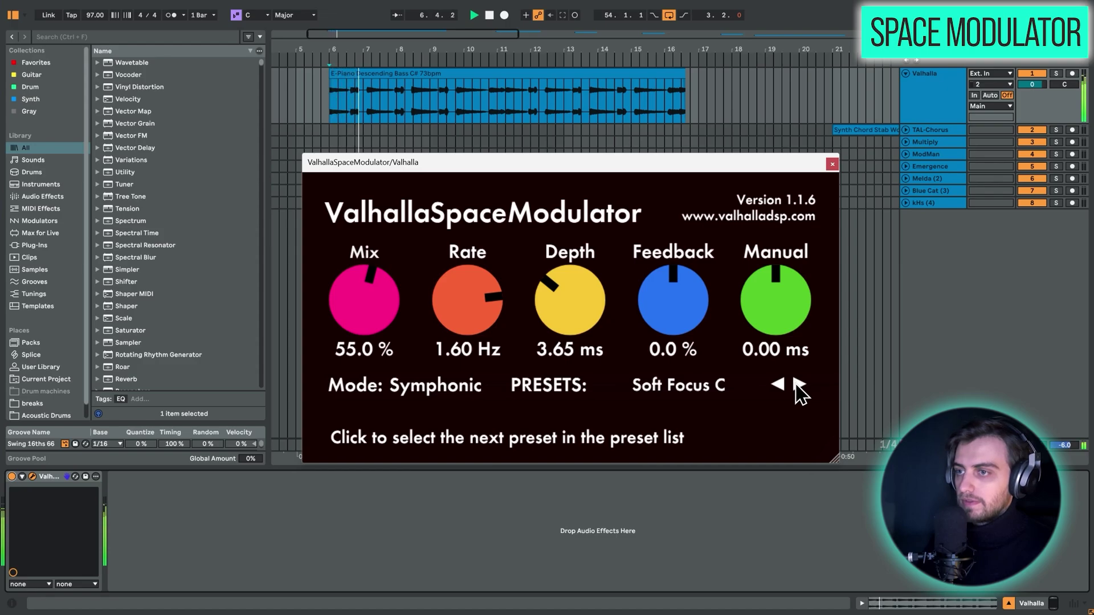
Step: Load Broken Echo, then Kosmische Flatterzunge, and check the Mode list stays on Doubler
{"action": "left_click", "coordinate": [798, 385]}
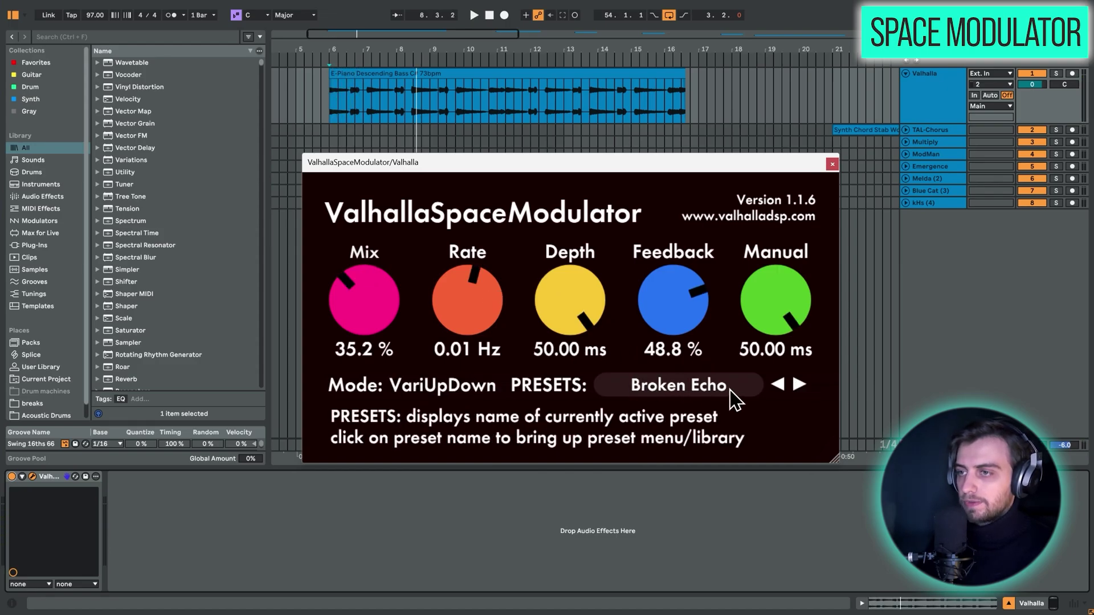
{"action": "key", "text": "space"}
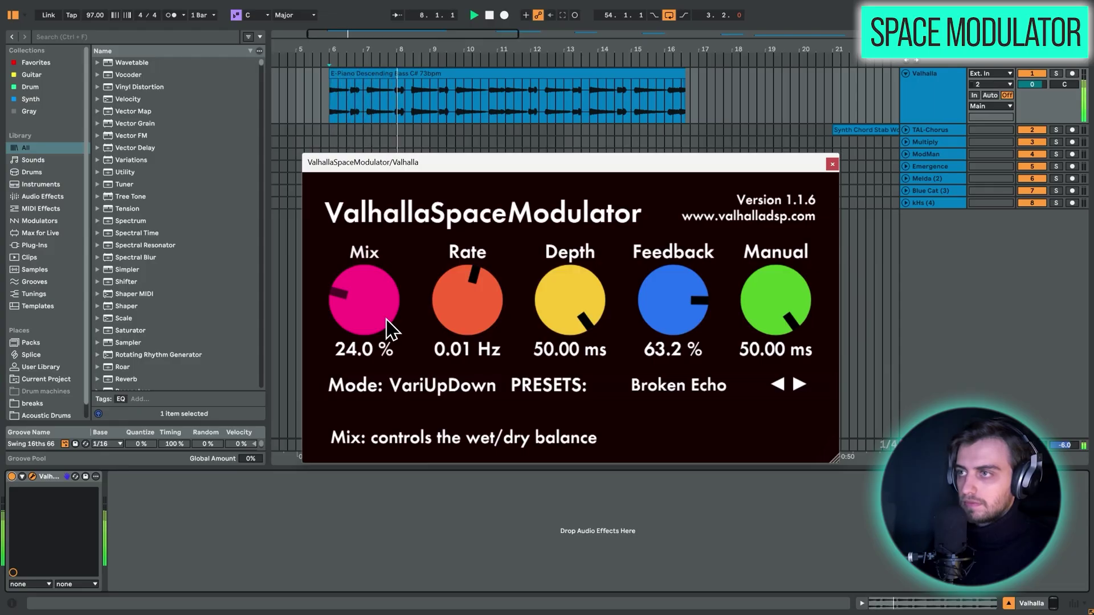
{"action": "left_click", "coordinate": [801, 386]}
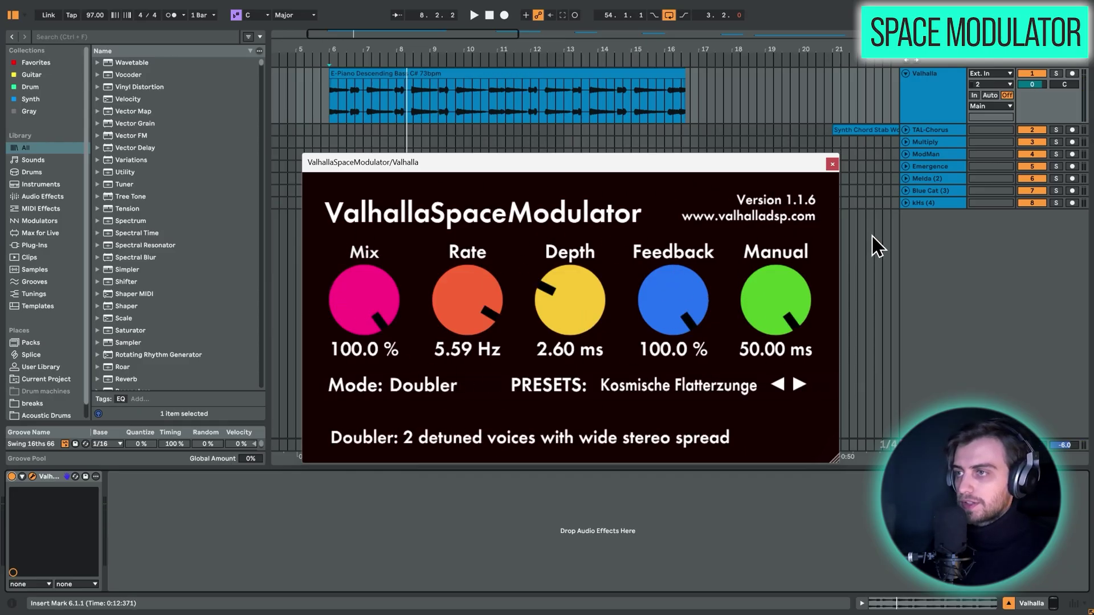
{"action": "left_click", "coordinate": [416, 386]}
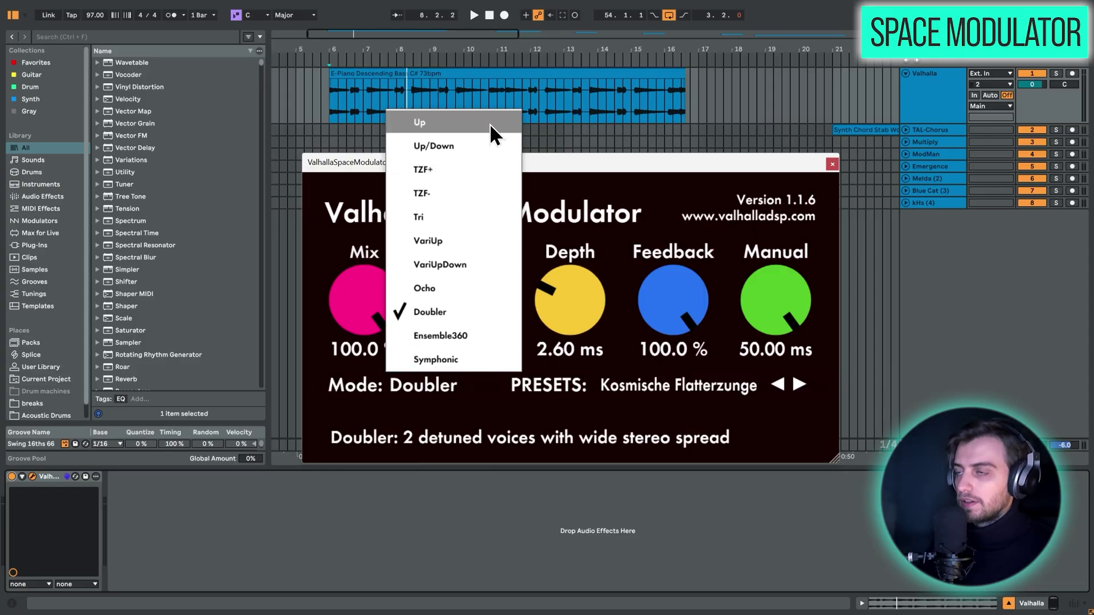
Step: Close the Space Modulator, fold Valhalla, unfold TAL-Chorus and set playback start at bar 21.1.1
{"action": "left_click", "coordinate": [832, 164]}
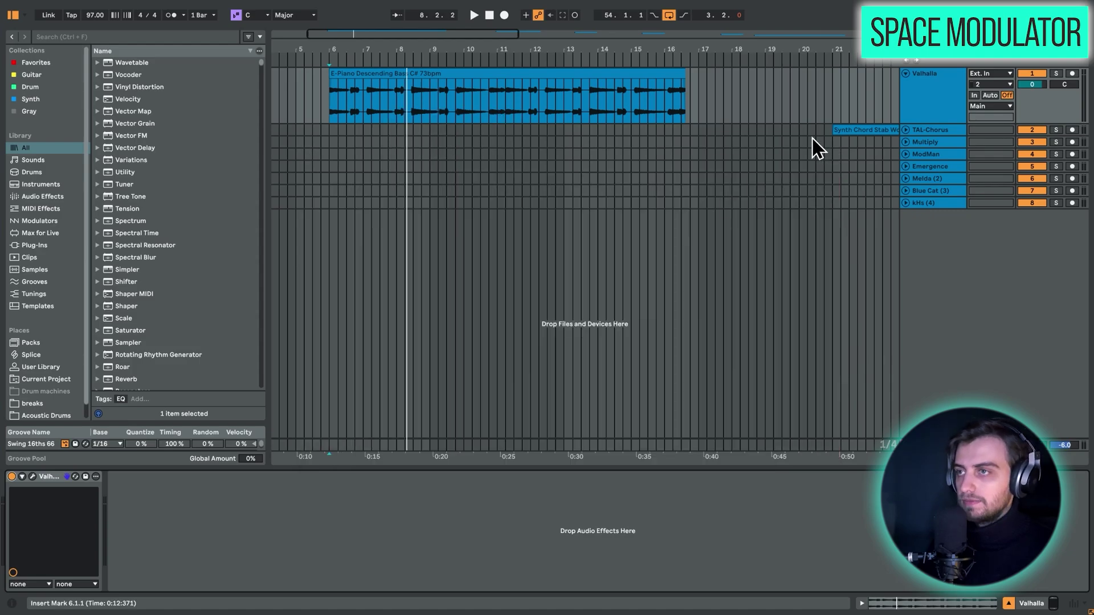
{"action": "left_click", "coordinate": [905, 74]}
{"action": "left_click", "coordinate": [906, 85]}
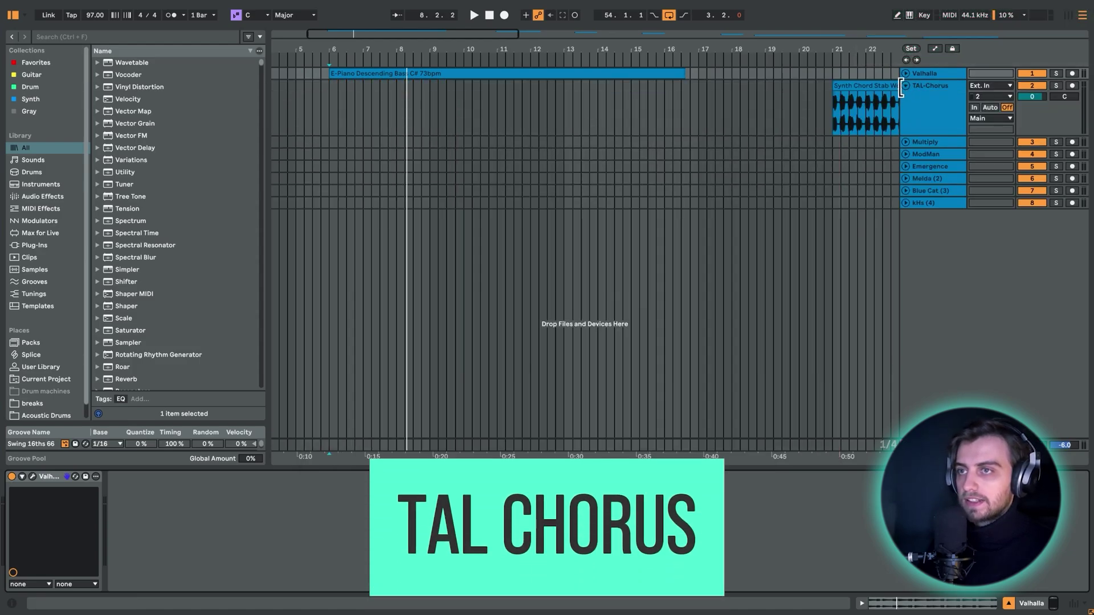
{"action": "scroll", "coordinate": [585, 256], "scroll_direction": "right", "scroll_amount": 5}
{"action": "scroll", "coordinate": [561, 113], "scroll_direction": "right", "scroll_amount": 2}
{"action": "left_click", "coordinate": [562, 112]}
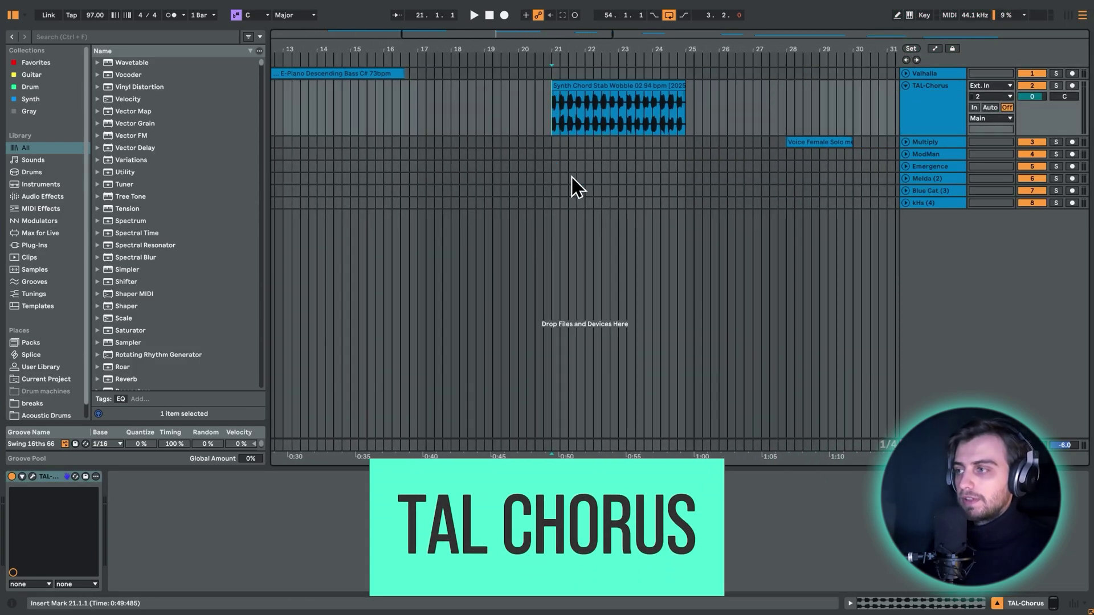
Step: Open TAL-Chorus-LX centred on screen, switch it on, and play the Synth Chord Stab clip
{"action": "left_click", "coordinate": [32, 477]}
{"action": "left_click_drag", "start_coordinate": [219, 211], "coordinate": [557, 224]}
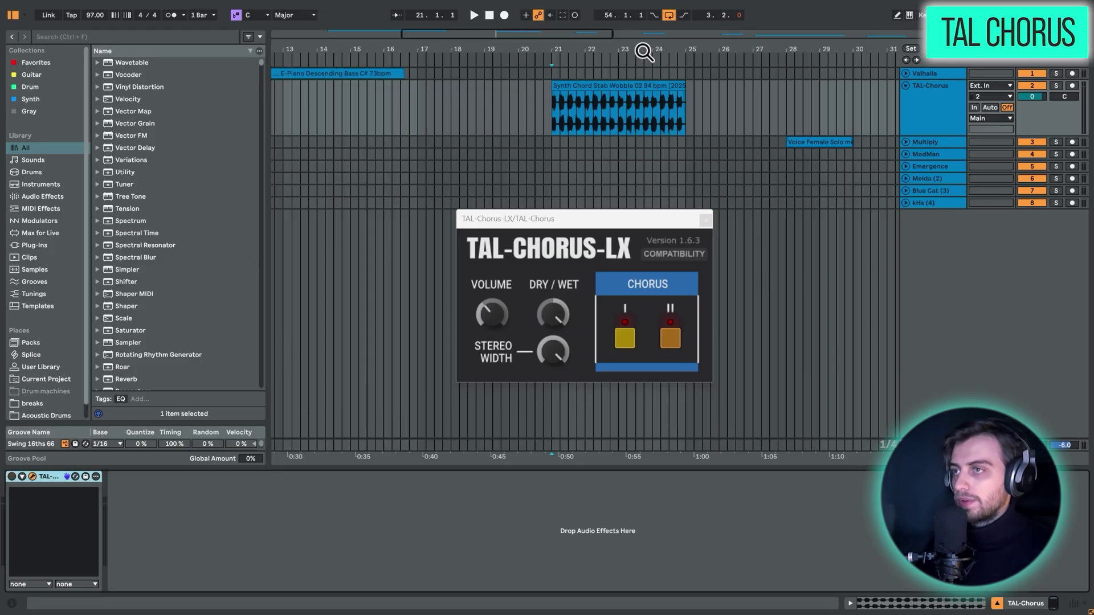
{"action": "left_click_drag", "start_coordinate": [640, 49], "coordinate": [639, 80]}
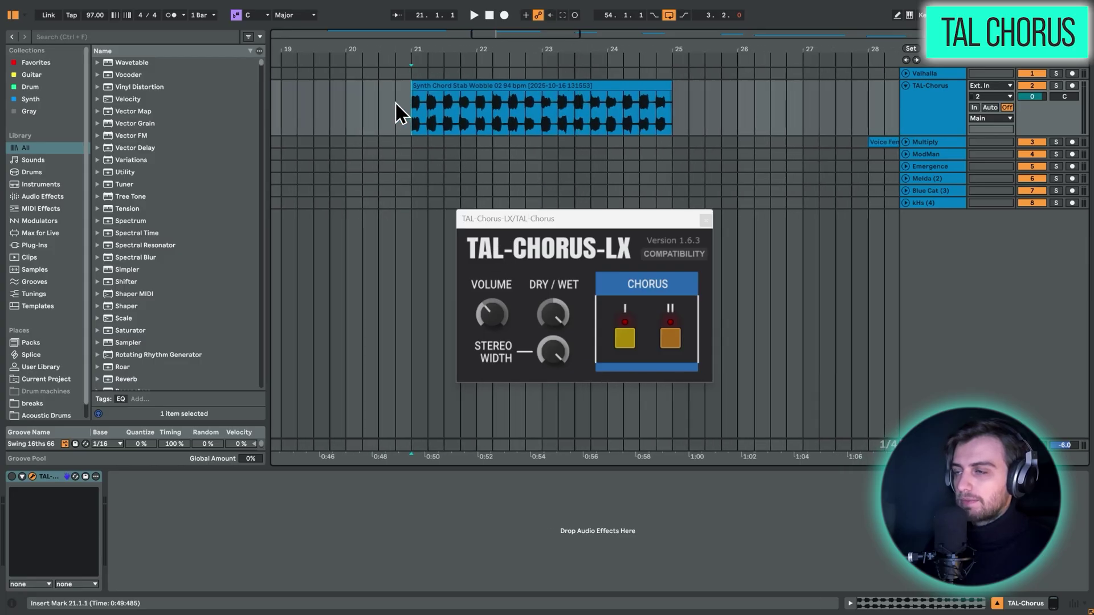
{"action": "key", "text": "space"}
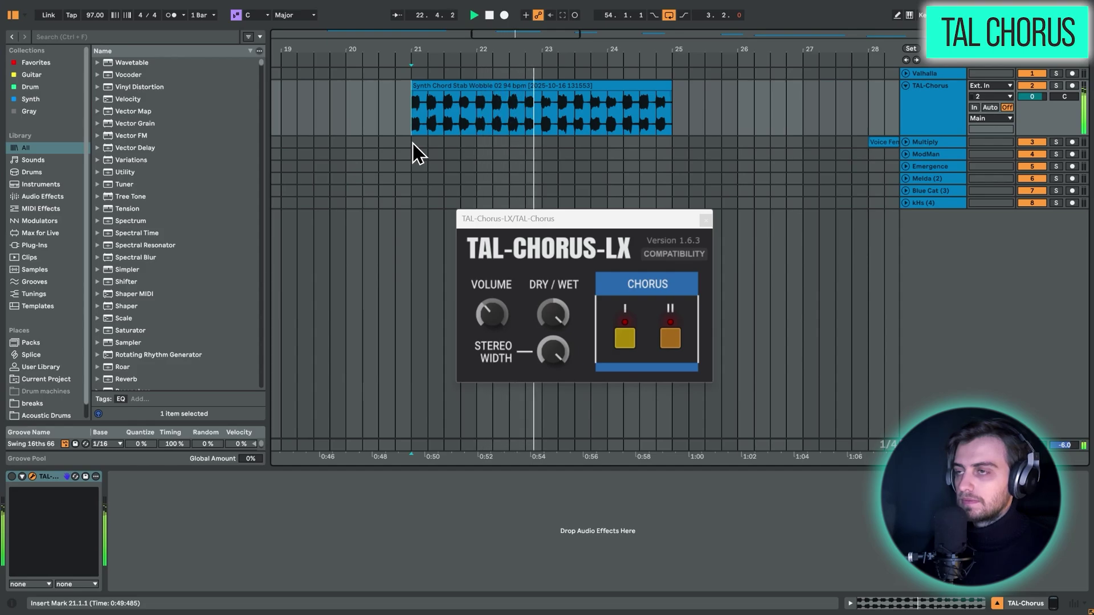
{"action": "left_click", "coordinate": [11, 476]}
{"action": "key", "text": "space"}
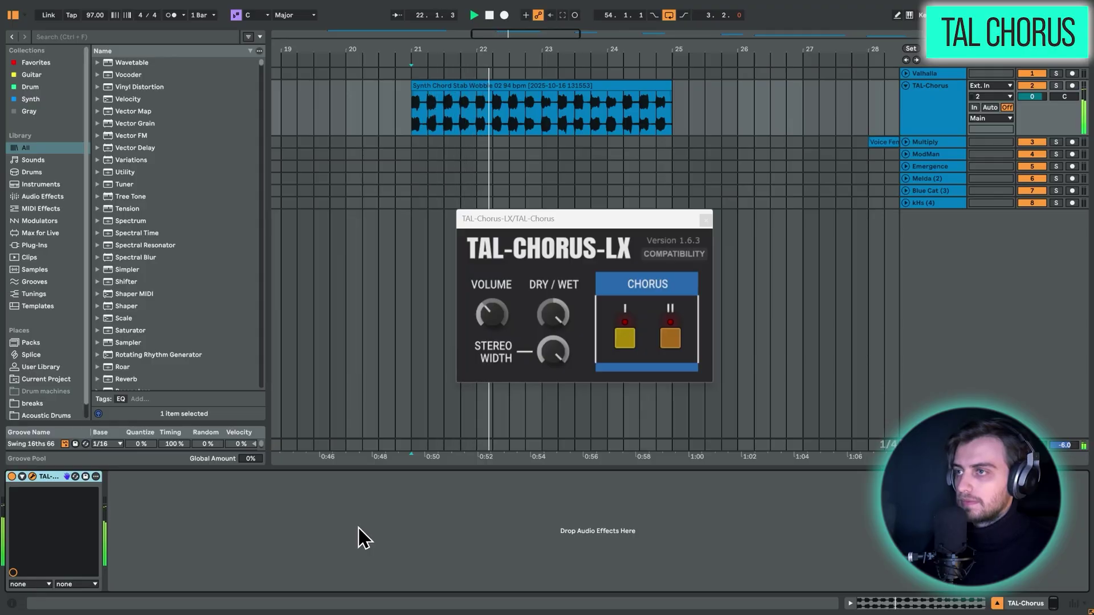
{"action": "key", "text": "space"}
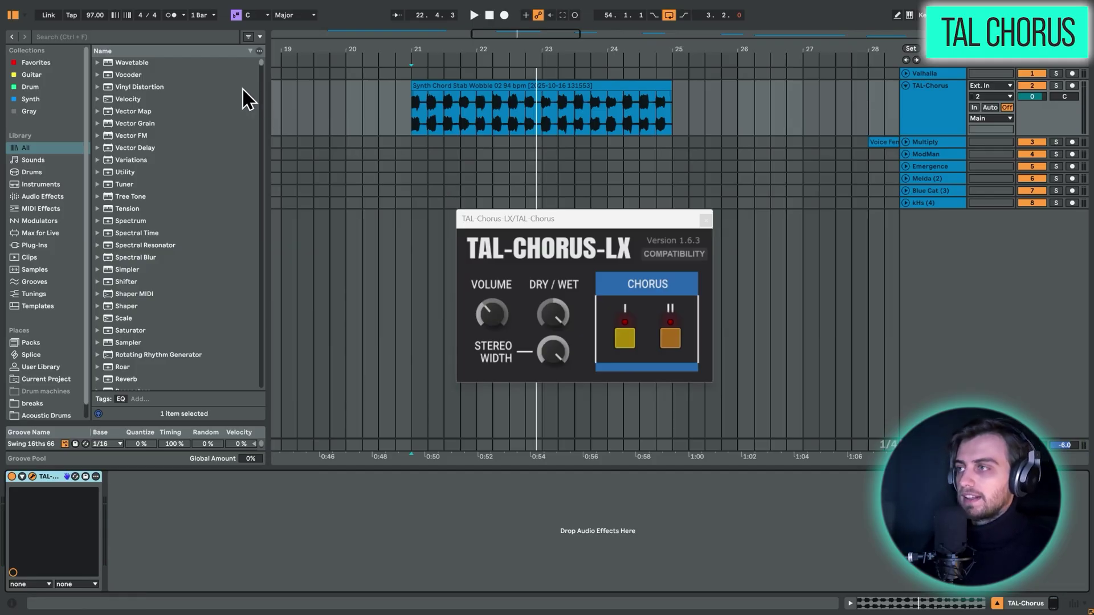
Step: Search 'analog', load the Analog synth onto a new track and paste TAL-Chorus-LX onto it
{"action": "left_click", "coordinate": [152, 38]}
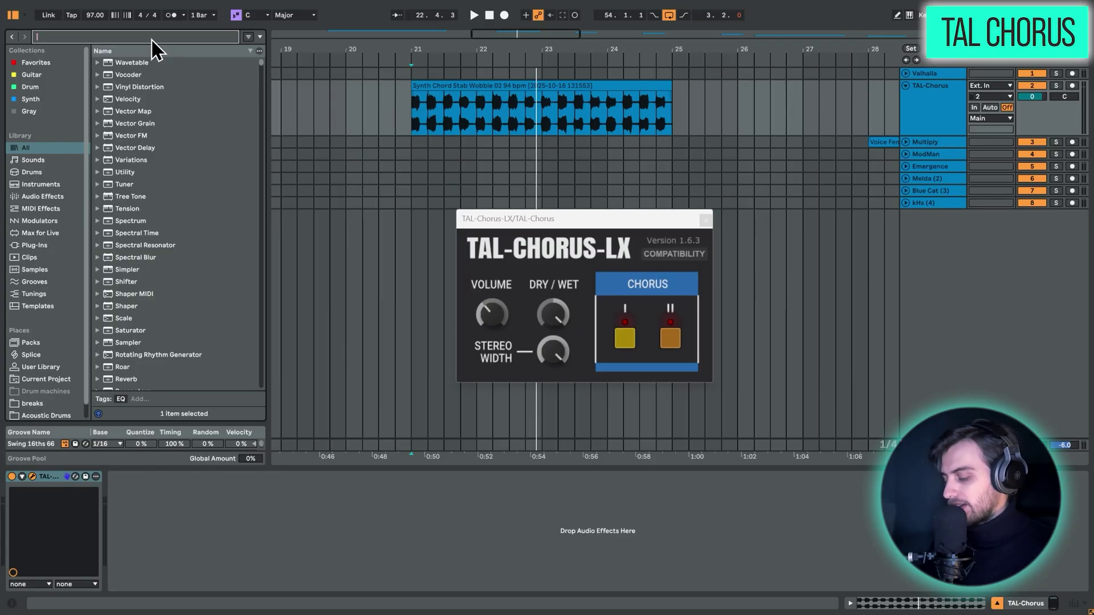
{"action": "type", "text": "analog"}
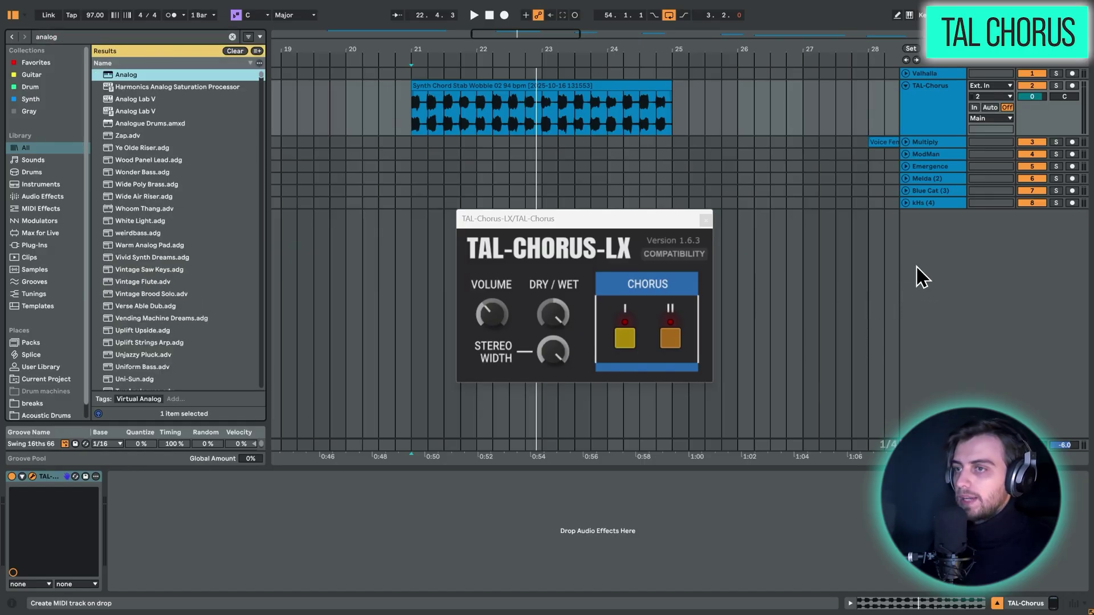
{"action": "left_click", "coordinate": [940, 111]}
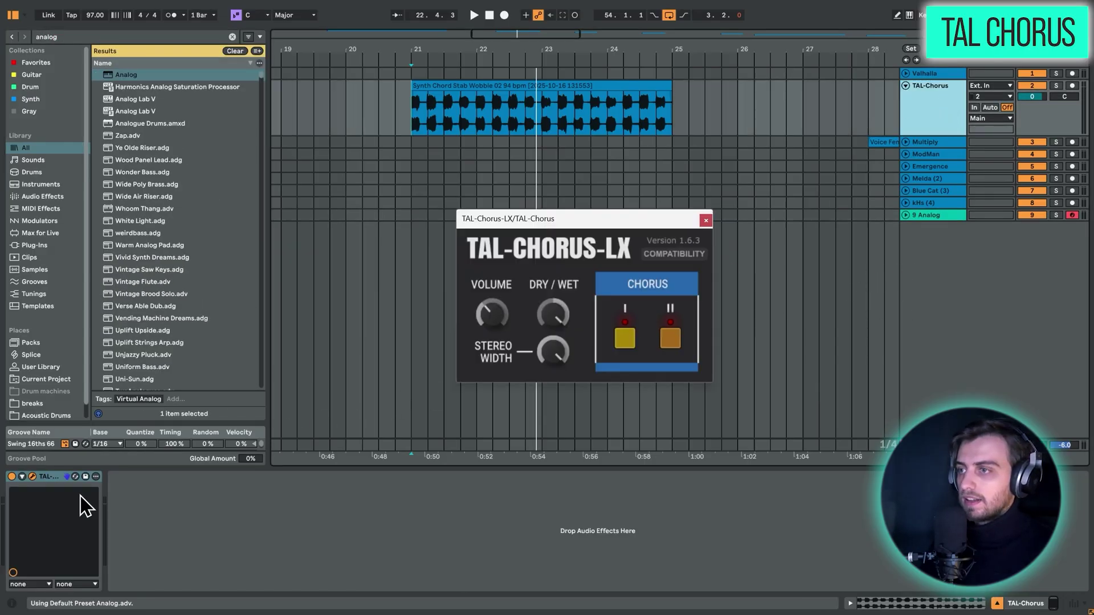
{"action": "left_click", "coordinate": [54, 478]}
{"action": "left_click", "coordinate": [940, 214]}
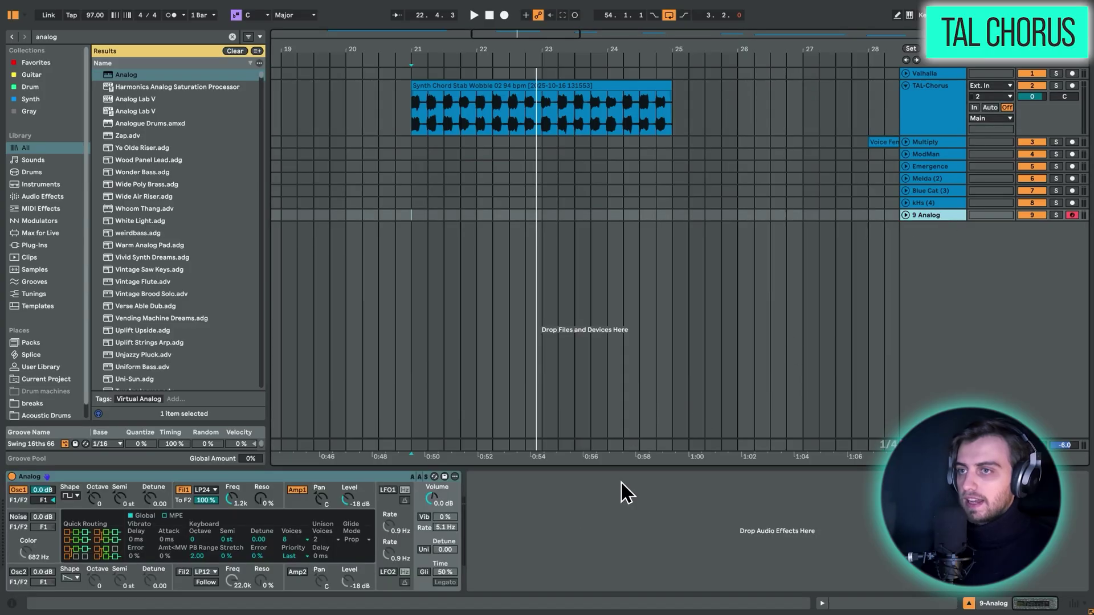
{"action": "key", "text": "ctrl+v"}
{"action": "left_click", "coordinate": [75, 496]}
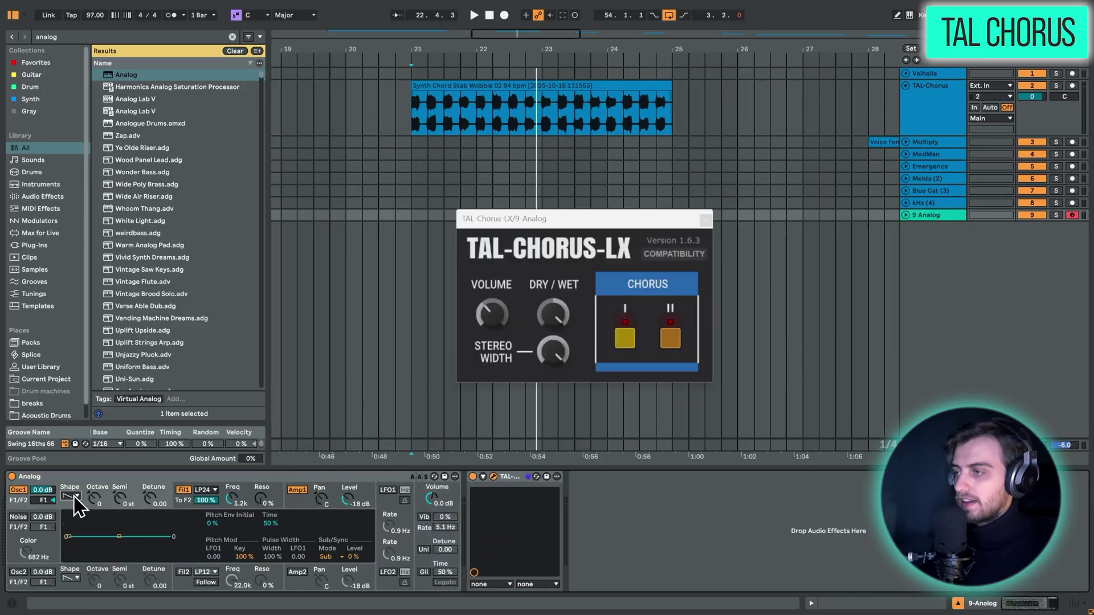
{"action": "left_click", "coordinate": [232, 500]}
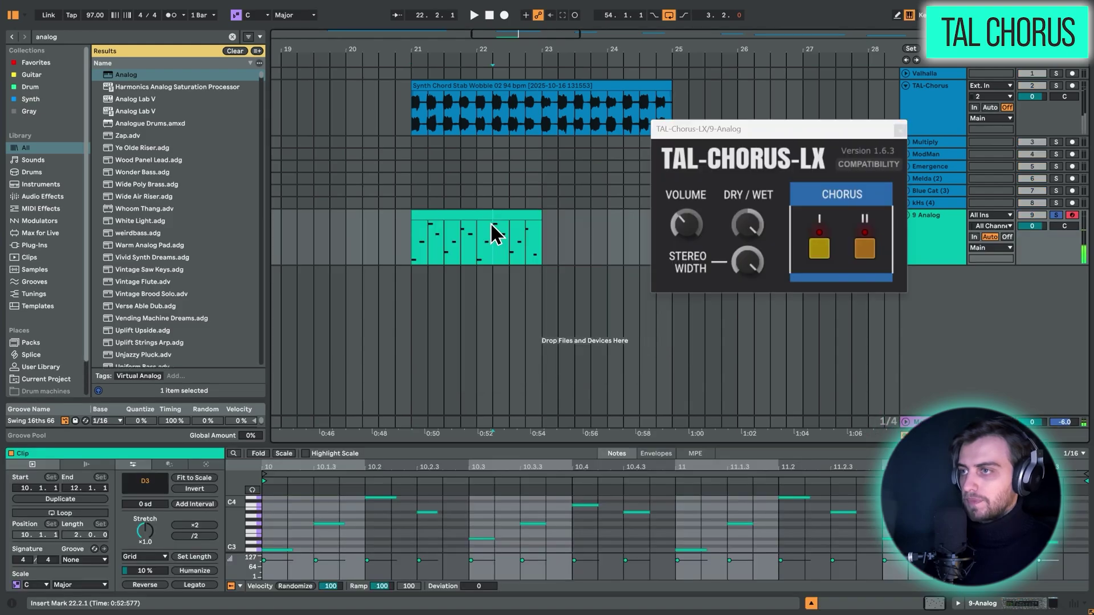
Step: Select both 9 Analog MIDI clips, loop bars 21–25 and play the loop
{"action": "left_click", "coordinate": [488, 212]}
{"action": "key", "text": "ctrl+a"}
{"action": "key", "text": "ctrl+l"}
{"action": "key", "text": "space"}
{"action": "left_click", "coordinate": [489, 210]}
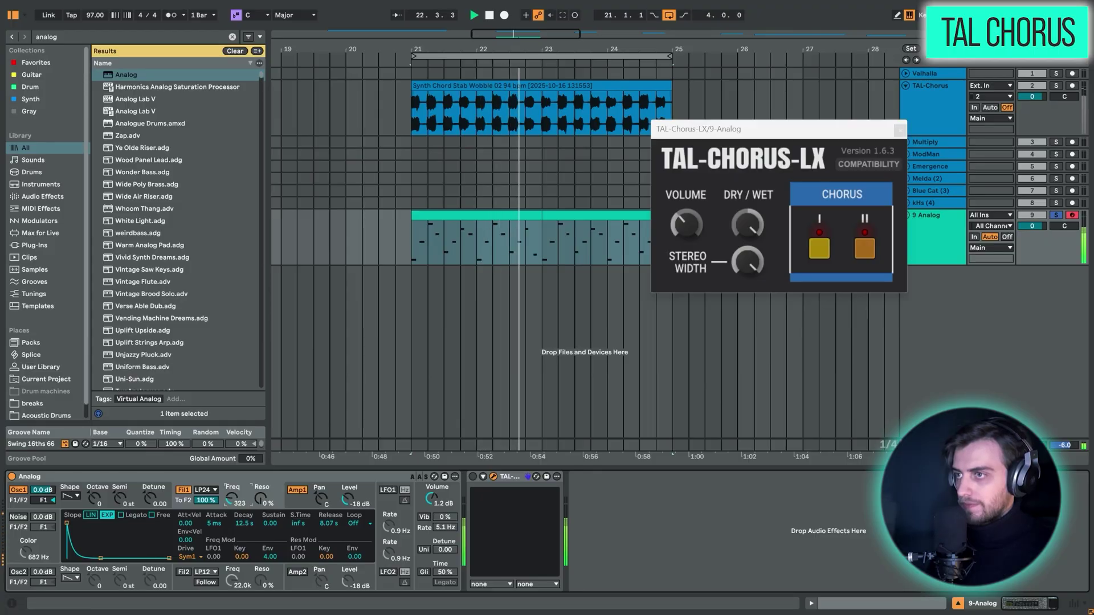
Step: Play the loop, switch TAL-Chorus-LX from Chorus I to Chorus II, and close its window
{"action": "left_click_drag", "start_coordinate": [795, 128], "coordinate": [853, 290]}
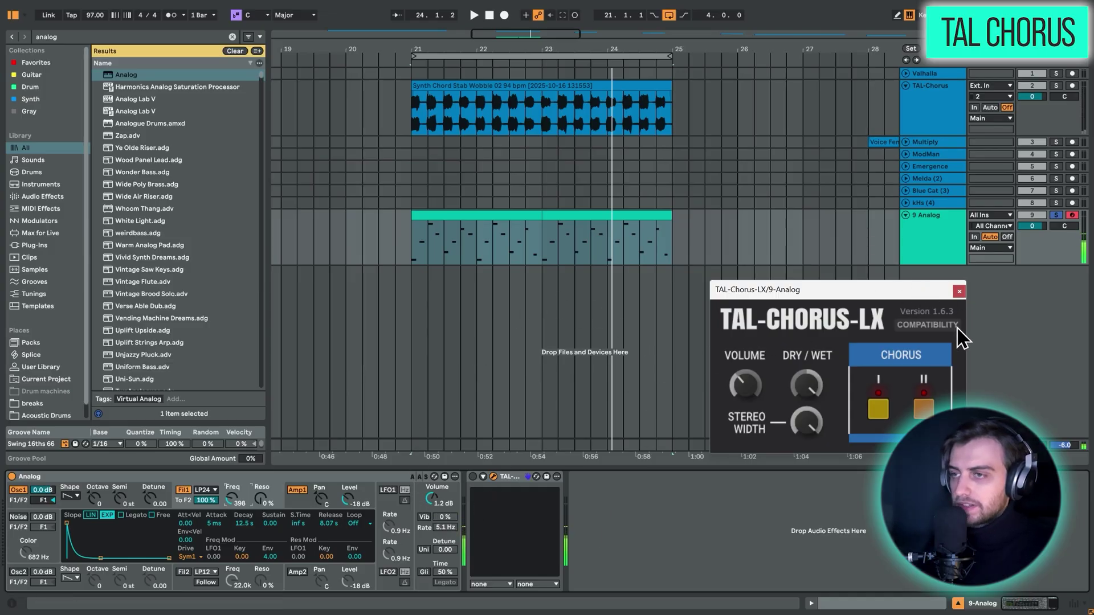
{"action": "left_click", "coordinate": [488, 476]}
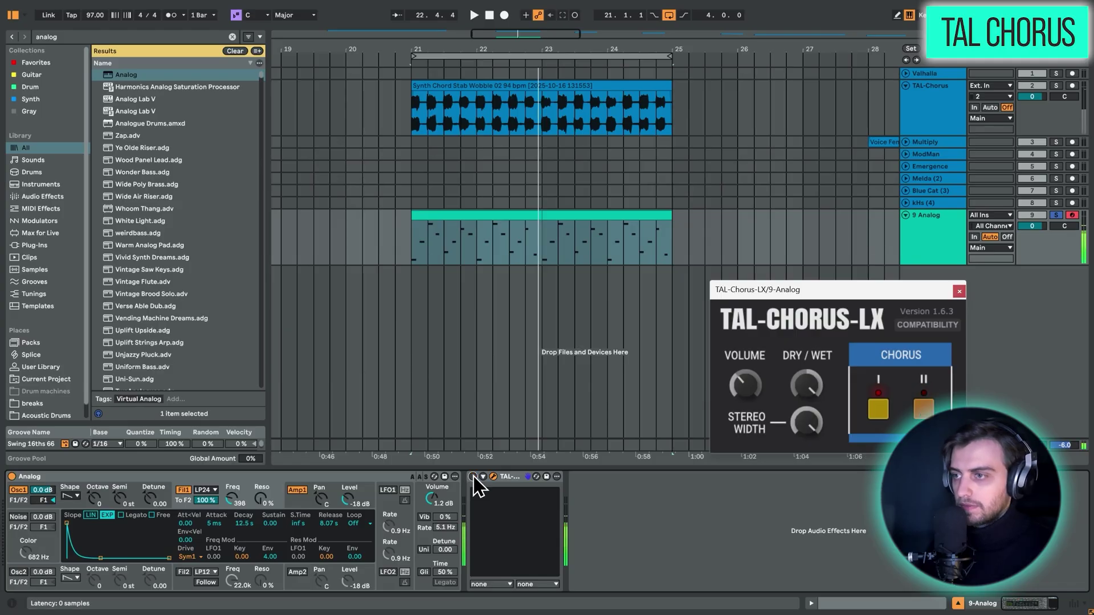
{"action": "key", "text": "space"}
{"action": "left_click", "coordinate": [886, 414]}
{"action": "left_click", "coordinate": [924, 409]}
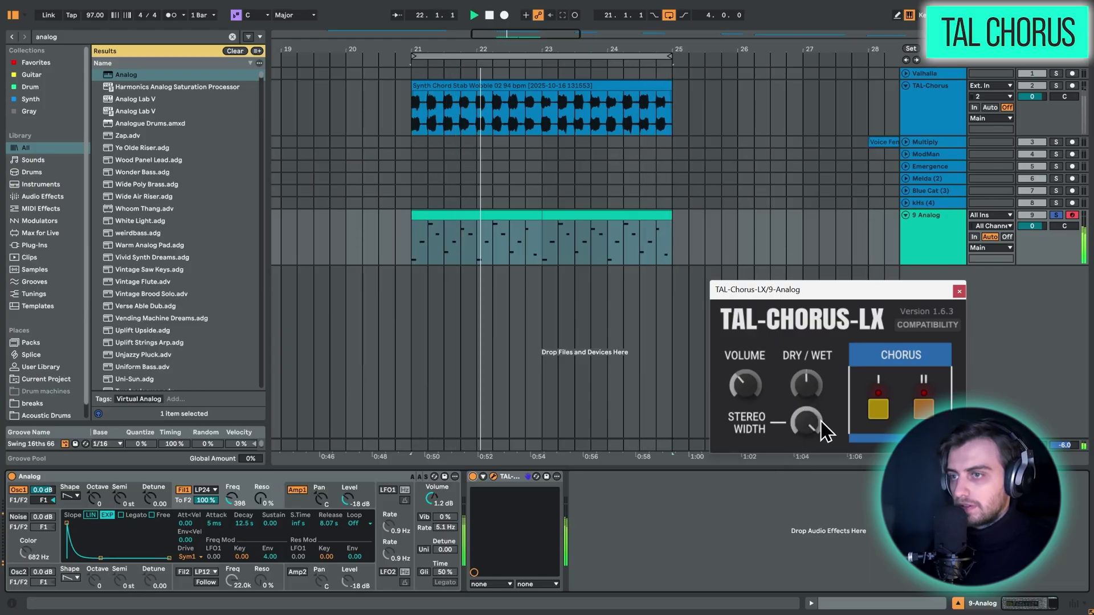
{"action": "left_click", "coordinate": [958, 291]}
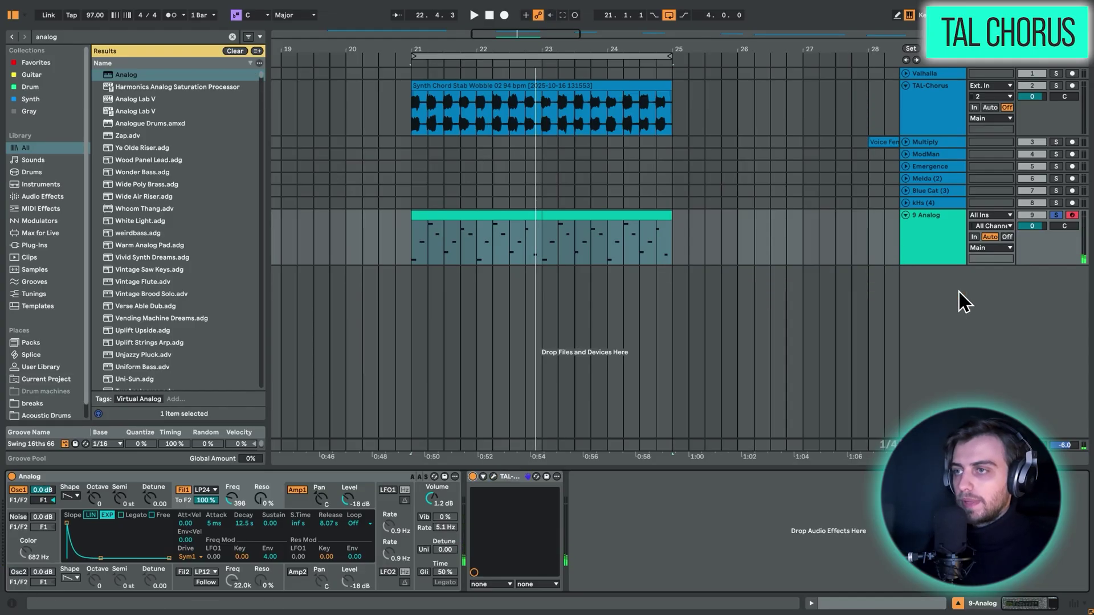
{"action": "left_click", "coordinate": [940, 245]}
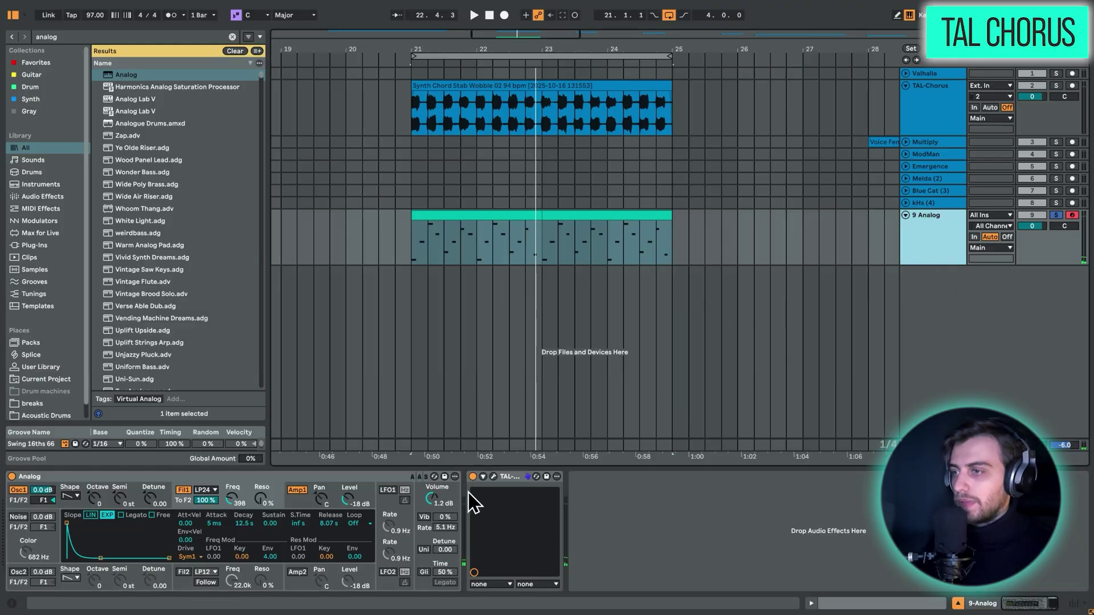
Step: Fold 9 Analog, unfold the Multiply track, and zoom to its Voice Female clip and devices
{"action": "left_click", "coordinate": [906, 215]}
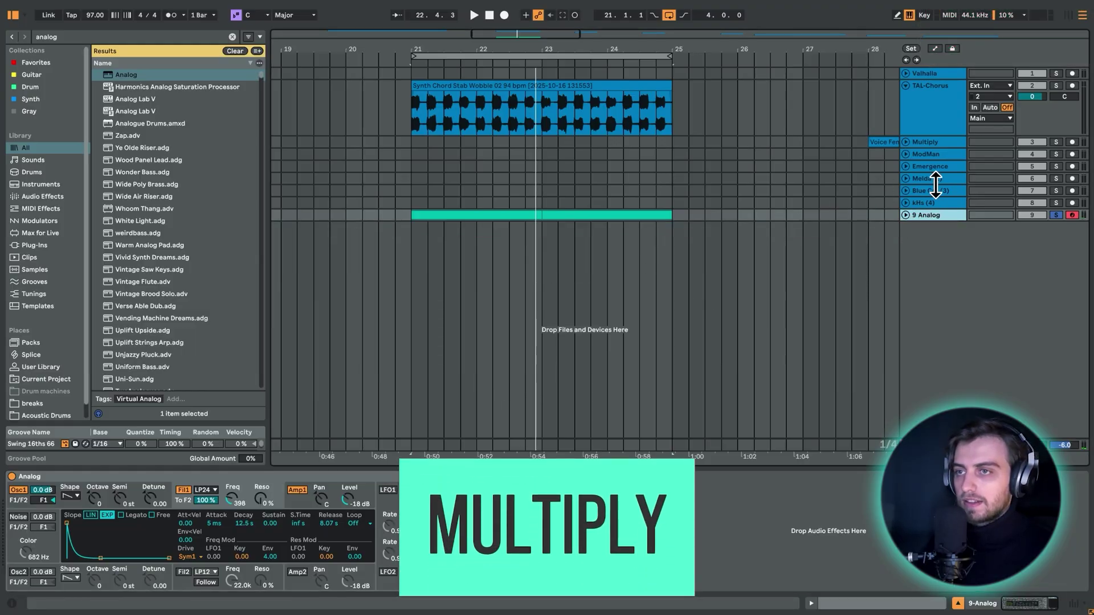
{"action": "left_click", "coordinate": [938, 143]}
{"action": "key", "text": "x"}
{"action": "left_click", "coordinate": [512, 142]}
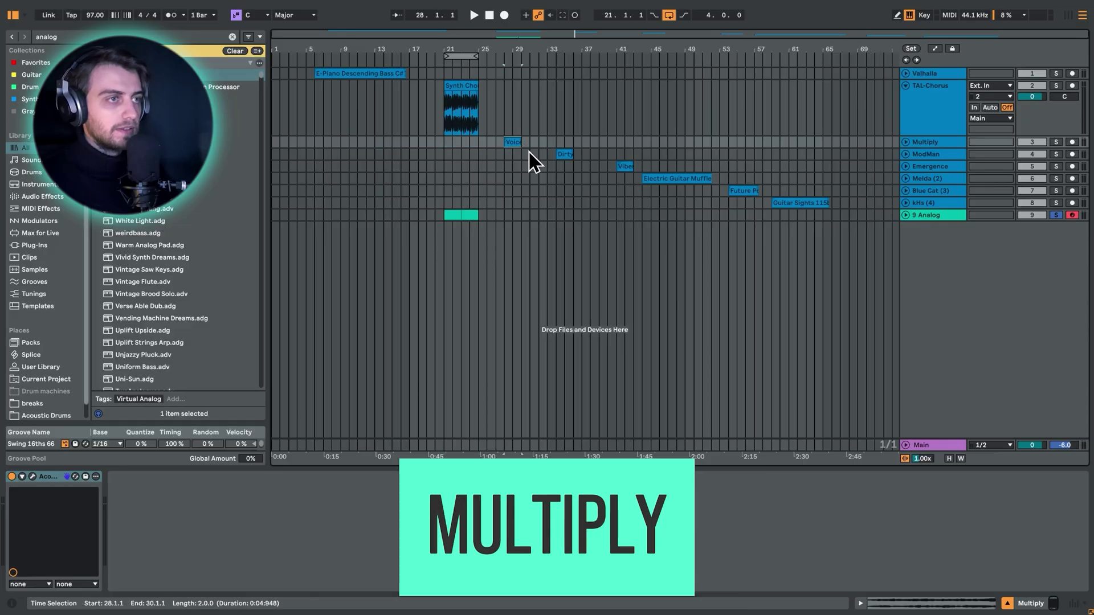
{"action": "left_click", "coordinate": [906, 143]}
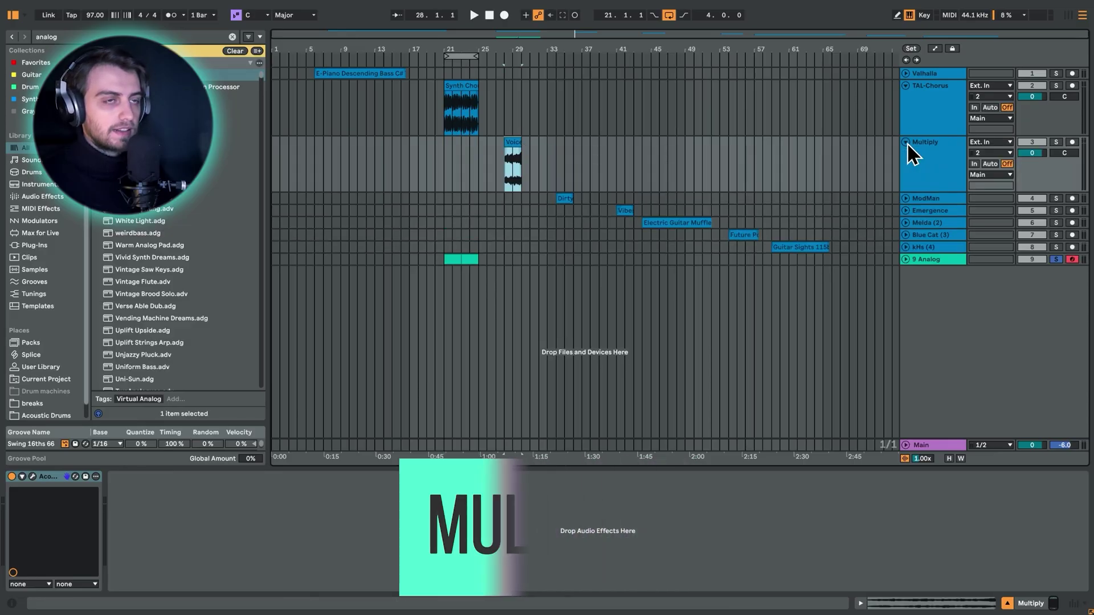
{"action": "left_click", "coordinate": [511, 163]}
{"action": "left_click_drag", "start_coordinate": [507, 47], "coordinate": [509, 114]}
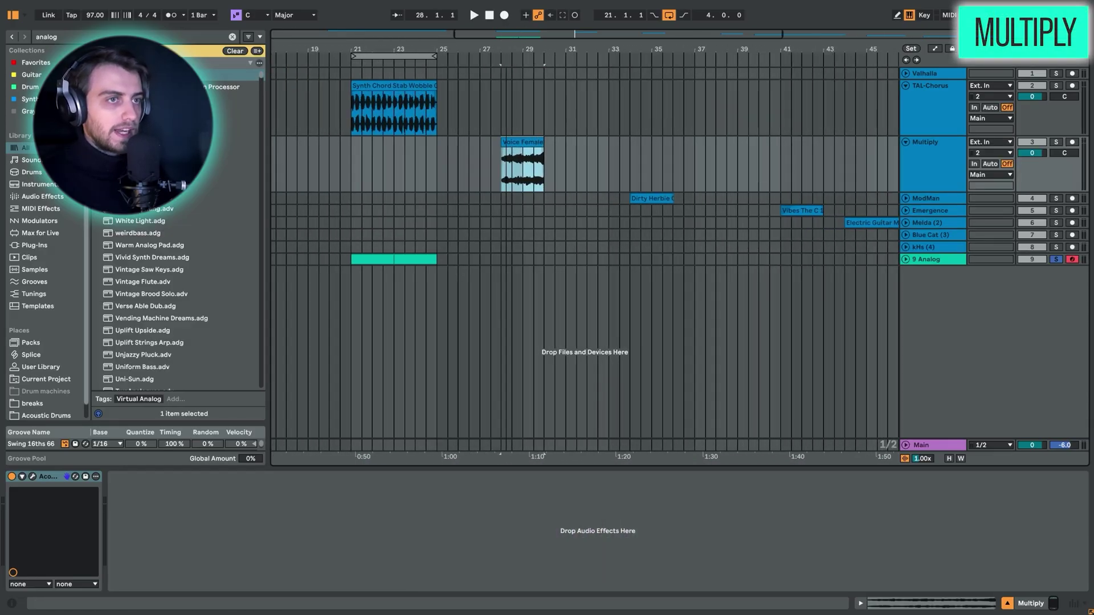
{"action": "double_click", "coordinate": [517, 182]}
{"action": "left_click", "coordinate": [420, 437]}
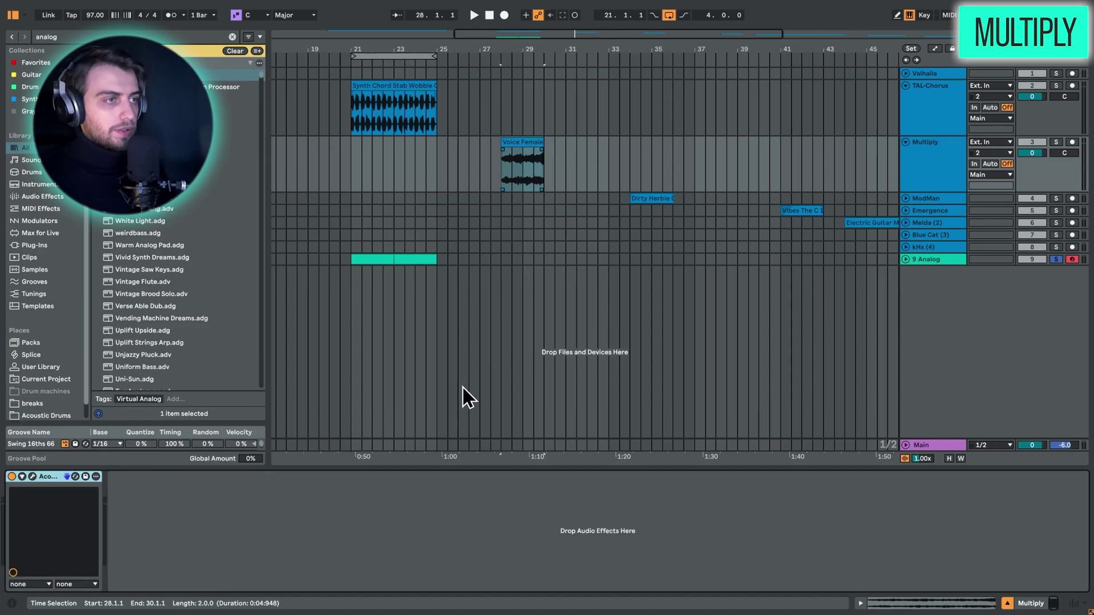
Step: Open the Acon Multiply window below the clips, solo Multiply and start Voice Female playing
{"action": "left_click", "coordinate": [32, 477]}
{"action": "left_click_drag", "start_coordinate": [384, 111], "coordinate": [665, 238]}
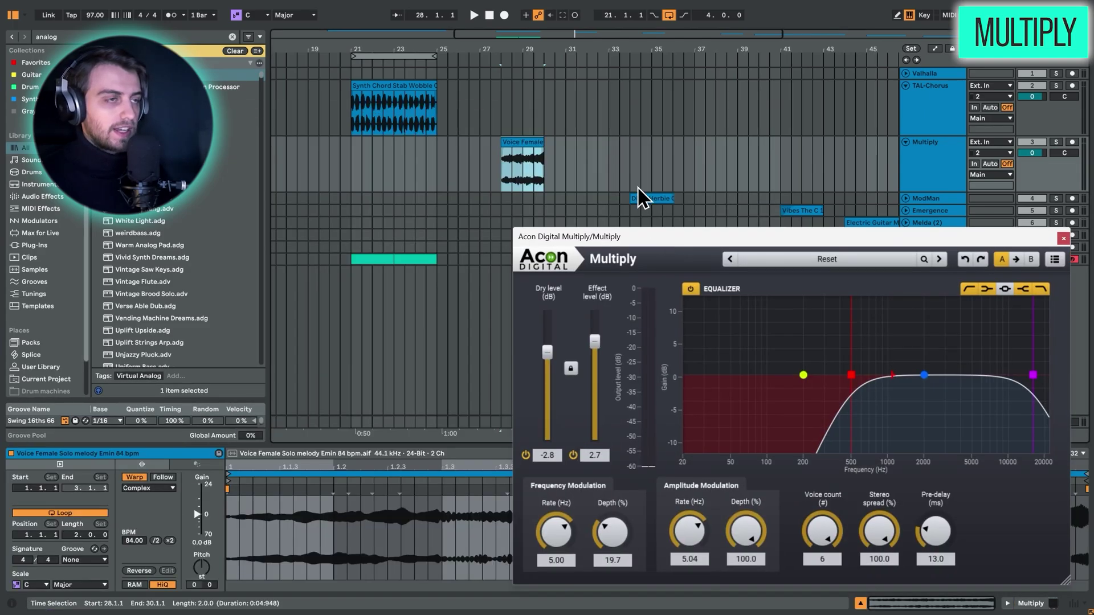
{"action": "left_click", "coordinate": [1057, 143]}
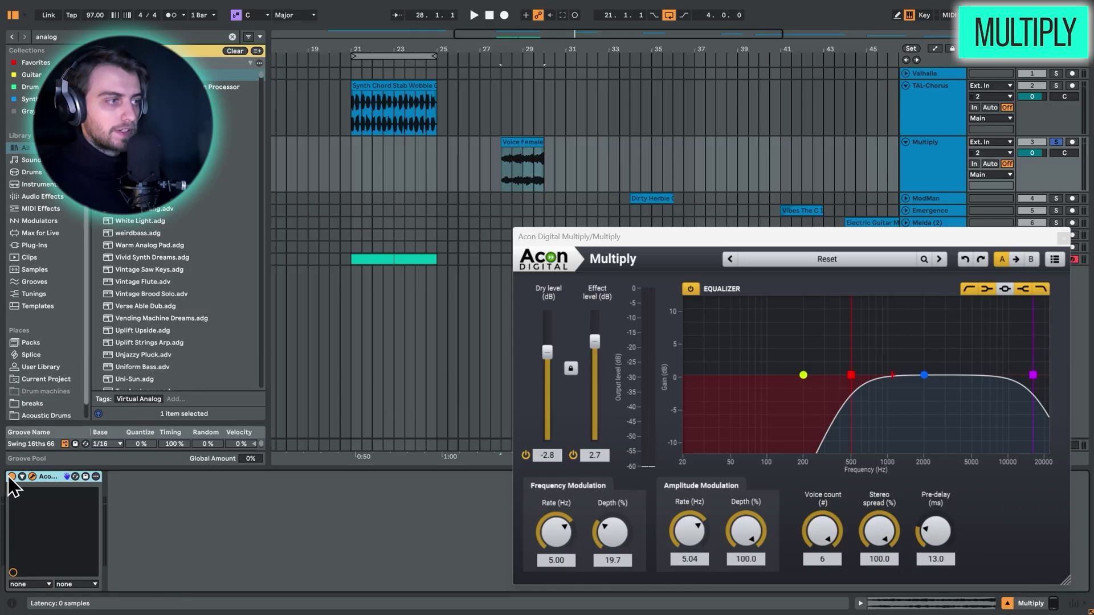
{"action": "left_click", "coordinate": [520, 142]}
{"action": "key", "text": "space"}
Step: Switch the Acon Multiply device on and audition Voice Female through its Reset preset
{"action": "left_click_drag", "start_coordinate": [583, 237], "coordinate": [525, 214]}
{"action": "key", "text": "shift+Tab"}
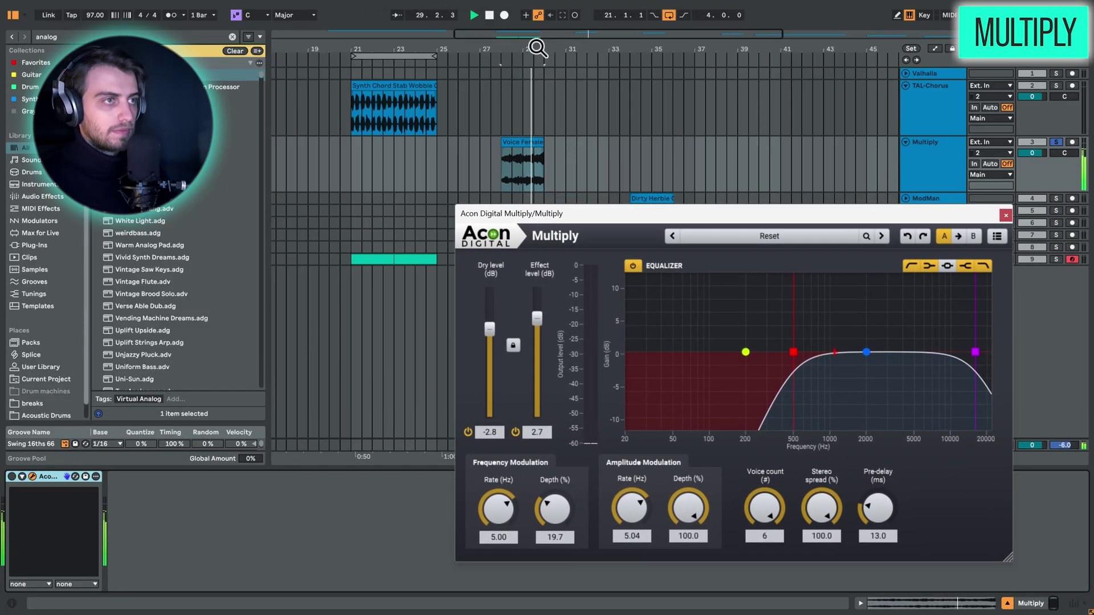
{"action": "mouse_move", "coordinate": [533, 48]}
{"action": "left_mouse_down"}
{"action": "mouse_move", "coordinate": [531, 68]}
{"action": "mouse_move", "coordinate": [520, 44]}
{"action": "left_mouse_up"}
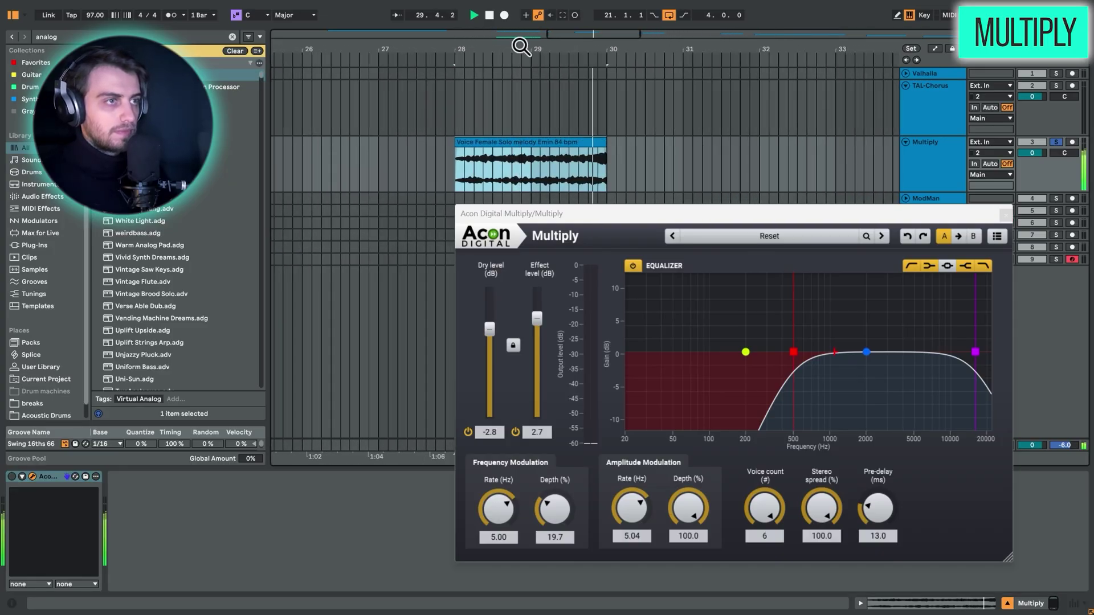
{"action": "left_click", "coordinate": [12, 477]}
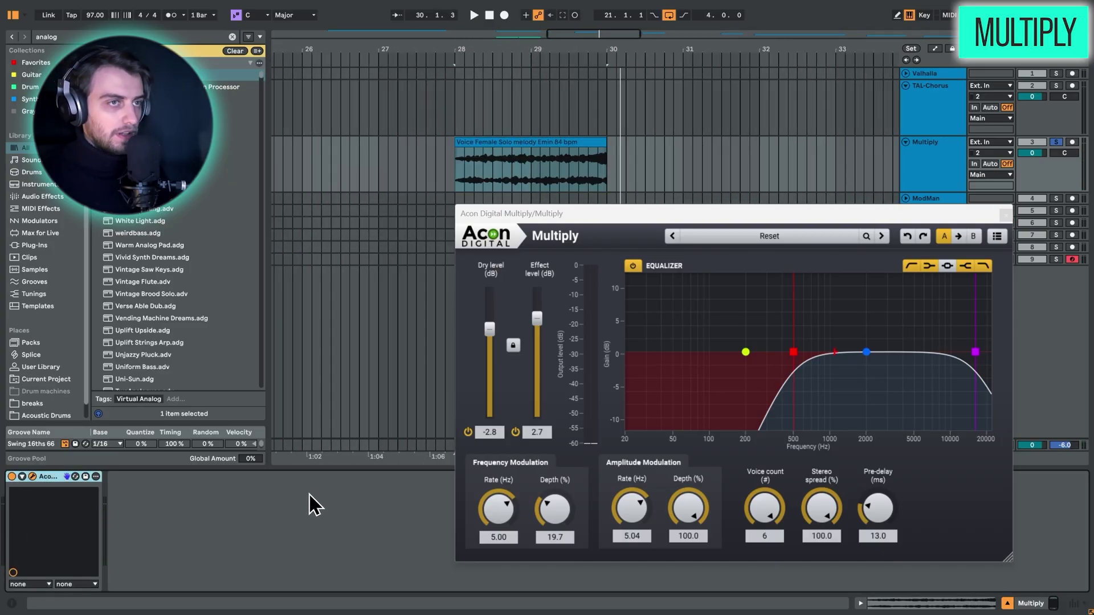
{"action": "key", "text": "space"}
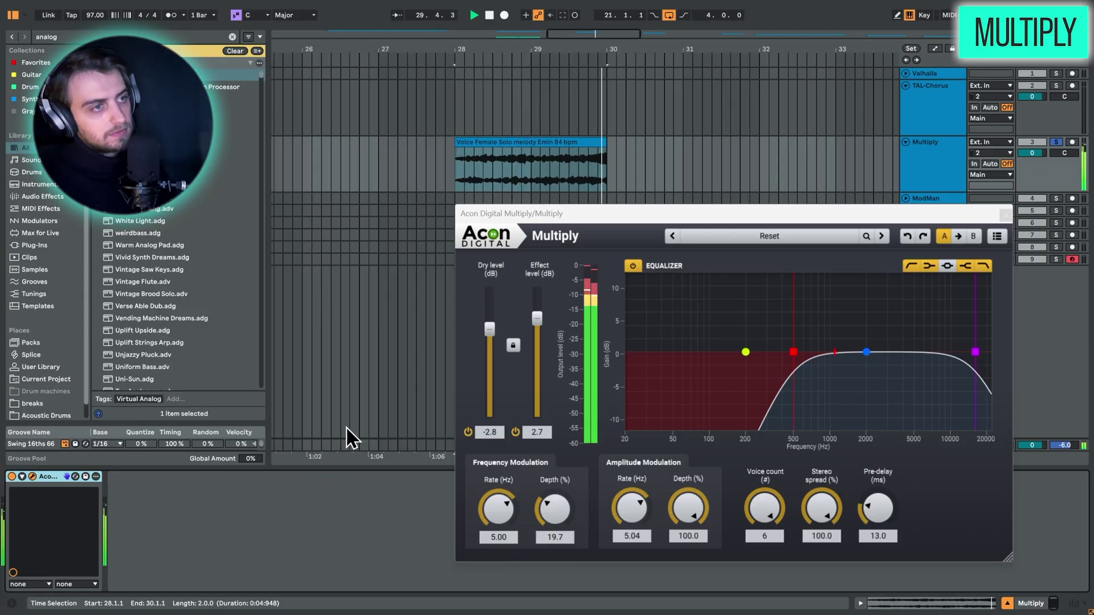
{"action": "key", "text": "space"}
{"action": "left_click", "coordinate": [592, 149]}
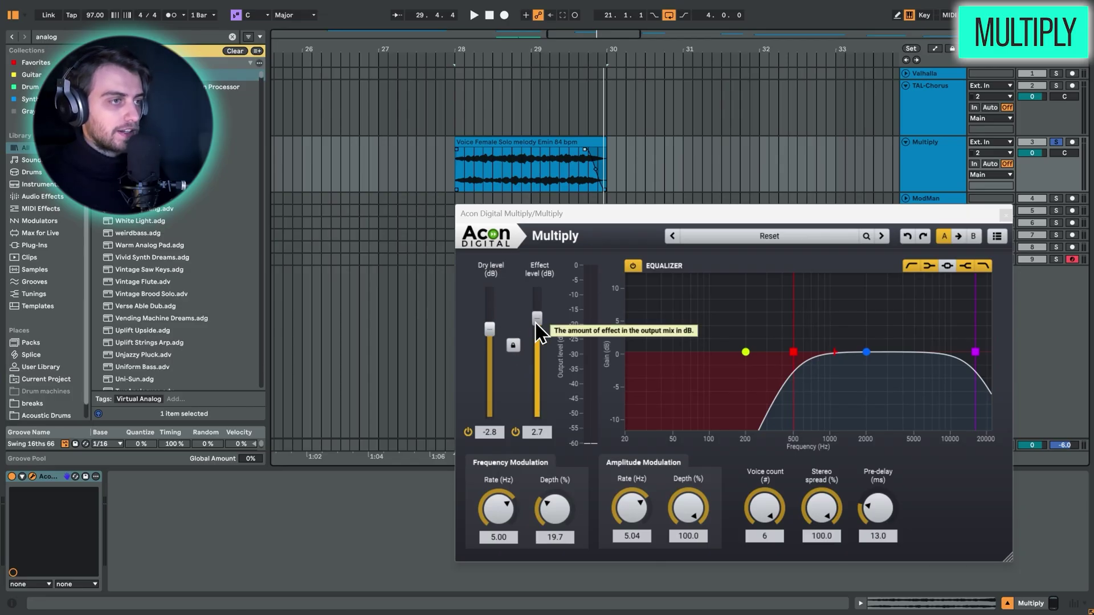
Step: Set Acon Multiply's effect level to -0.8 dB and dry level to -6.8 dB while listening
{"action": "key", "text": "space"}
{"action": "left_click_drag", "start_coordinate": [537, 319], "coordinate": [536, 463]}
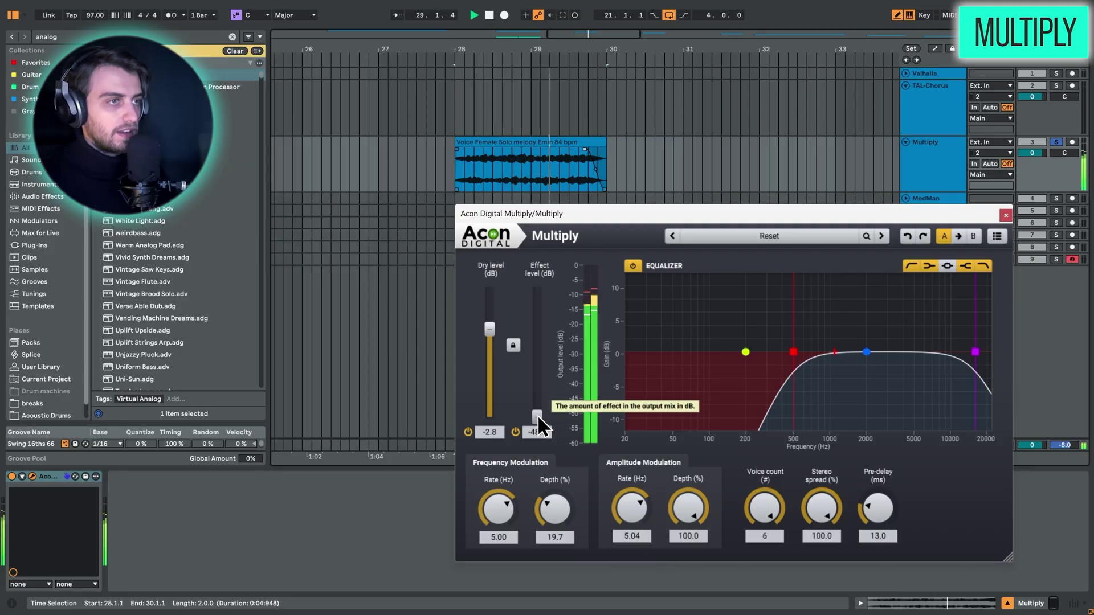
{"action": "key", "text": "space"}
{"action": "left_click_drag", "start_coordinate": [538, 415], "coordinate": [489, 417]}
{"action": "key", "text": "space"}
{"action": "left_click_drag", "start_coordinate": [536, 318], "coordinate": [538, 325]}
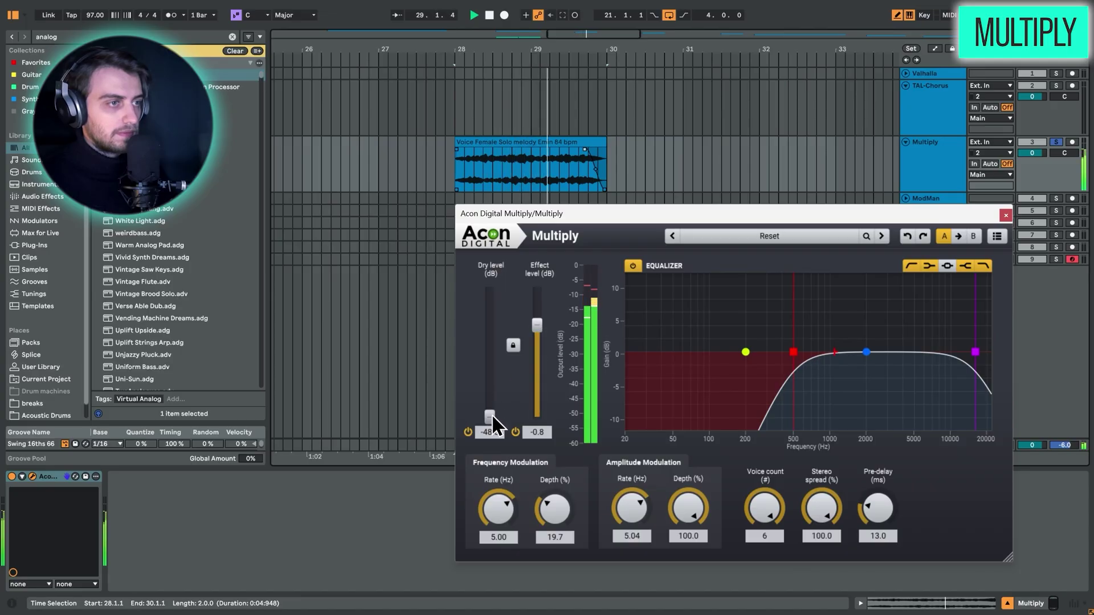
{"action": "key", "text": "space"}
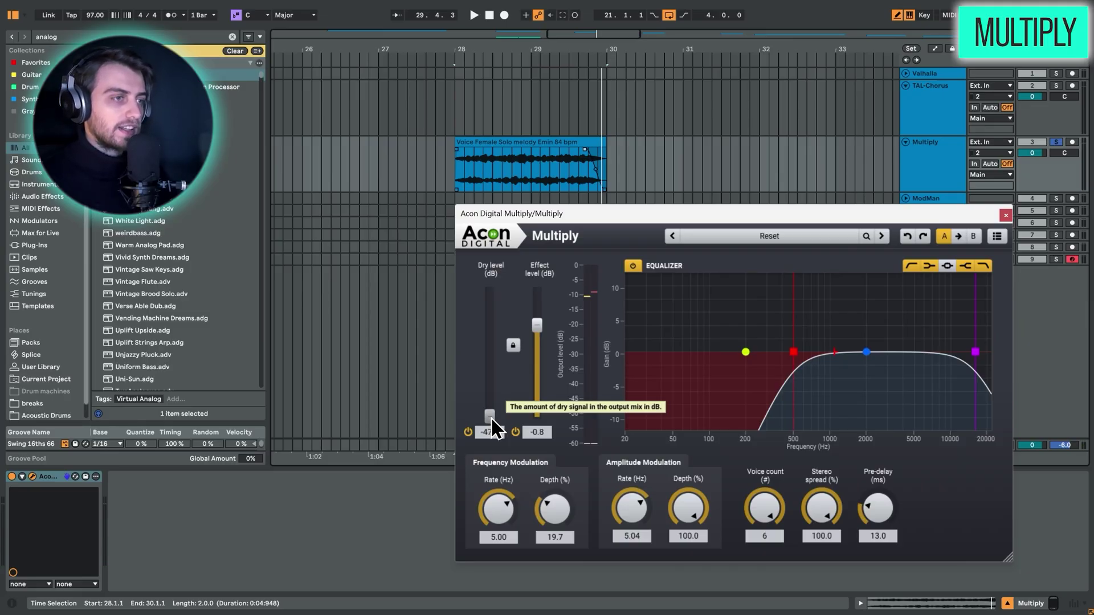
{"action": "left_click_drag", "start_coordinate": [491, 419], "coordinate": [512, 341]}
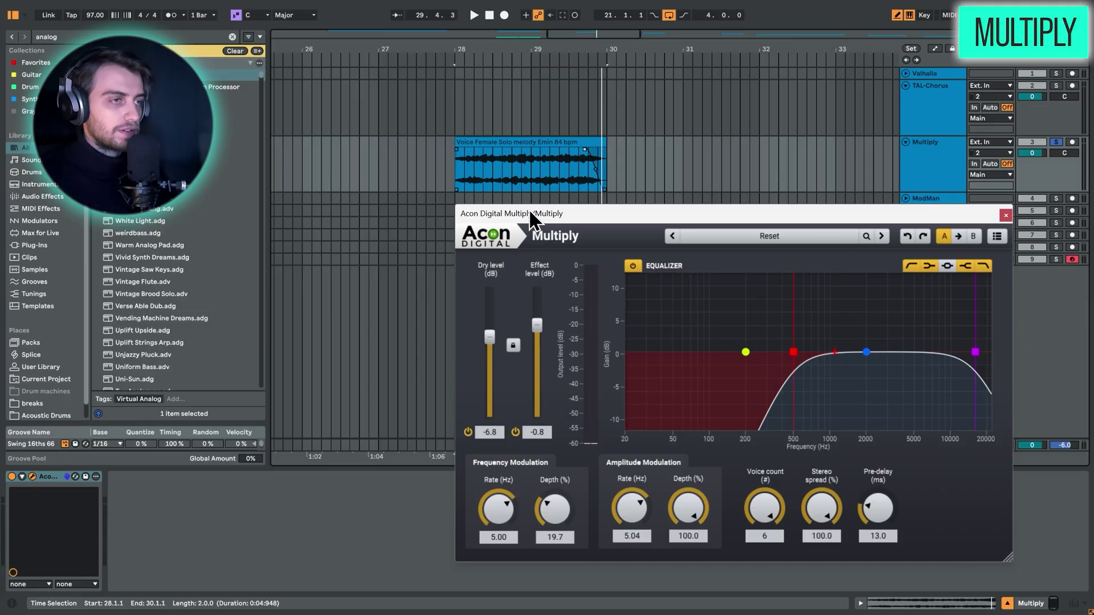
{"action": "key", "text": "space"}
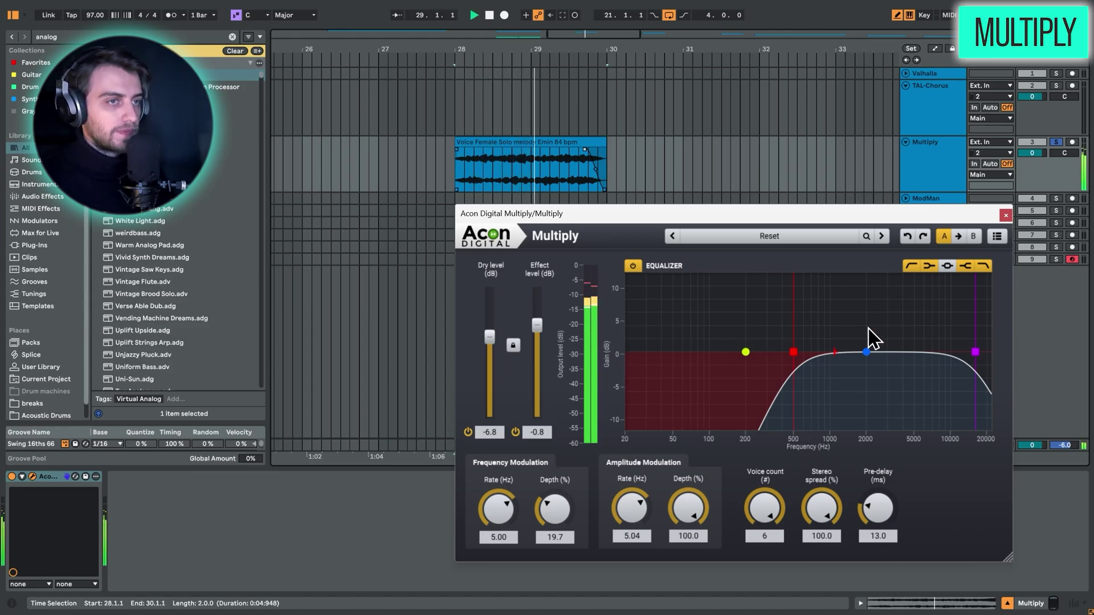
Step: Load the Dimensioner 1 preset, play the Voice Female Solo clip, and close the Multiply window
{"action": "left_click", "coordinate": [883, 237]}
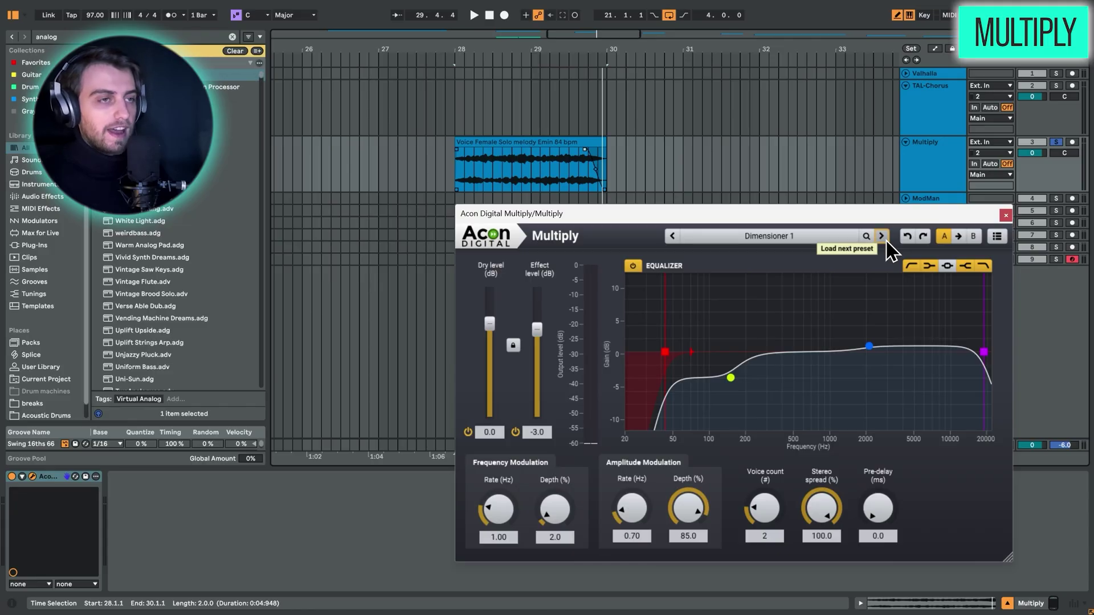
{"action": "left_click", "coordinate": [499, 145]}
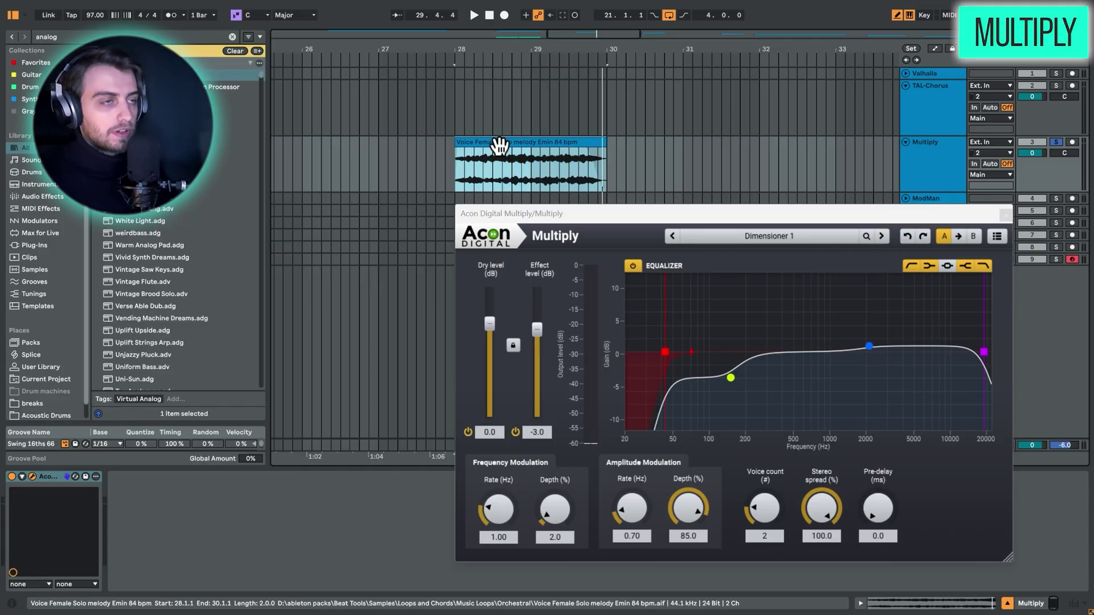
{"action": "left_click", "coordinate": [289, 520]}
{"action": "key", "text": "space"}
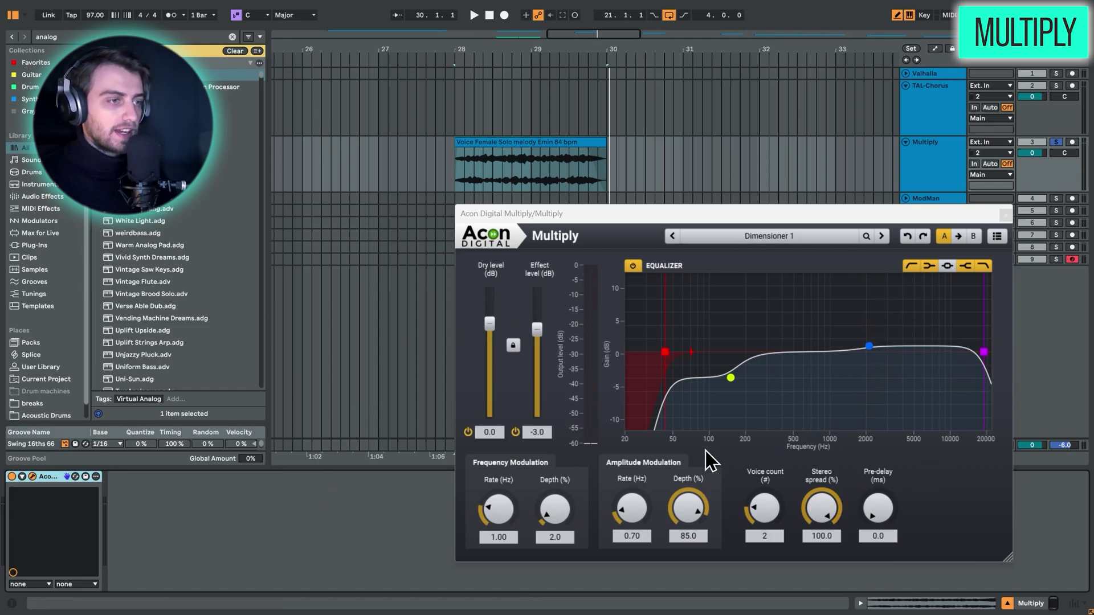
{"action": "left_click", "coordinate": [1004, 215]}
Step: Collapse all tracks, then unfold ModMan and select its Dirty Herbie Chords clip
{"action": "left_click", "coordinate": [905, 143], "text": "alt"}
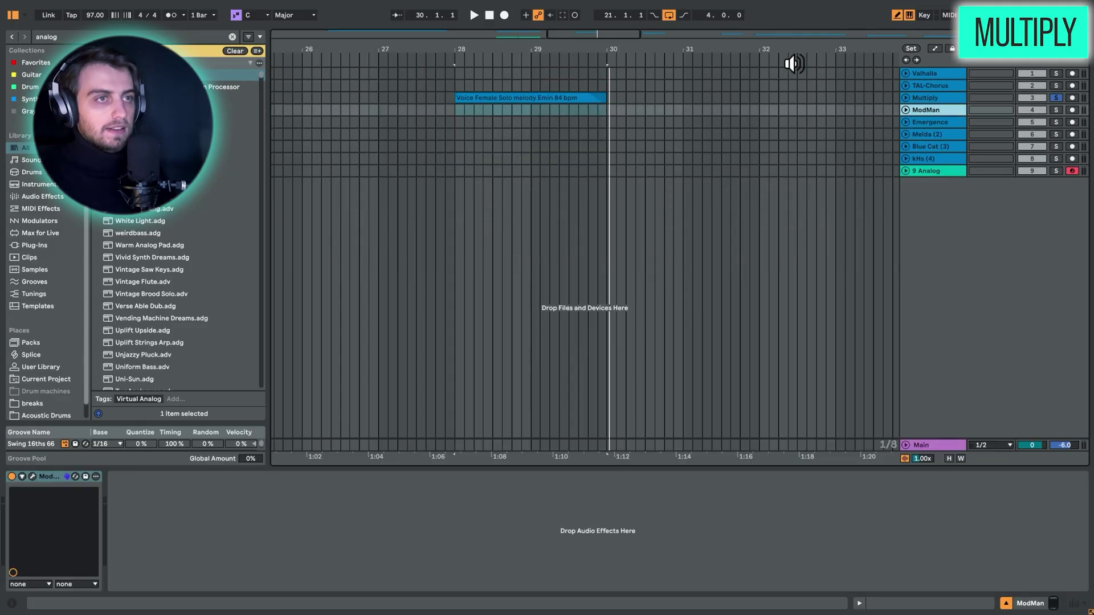
{"action": "scroll", "coordinate": [791, 64], "scroll_direction": "down", "scroll_amount": 4}
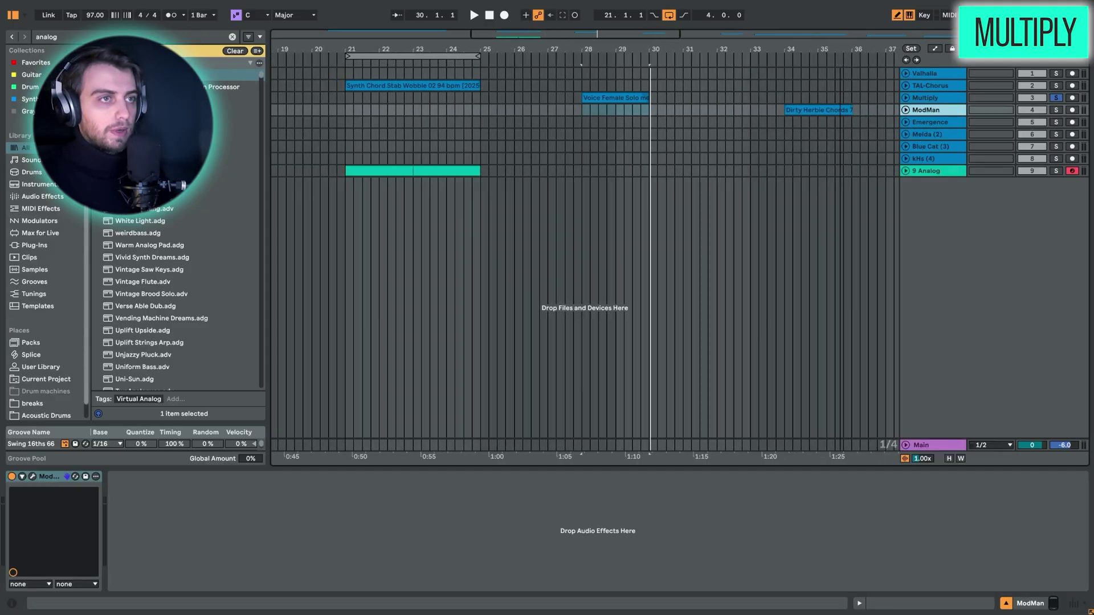
{"action": "scroll", "coordinate": [897, 117], "scroll_direction": "right", "scroll_amount": 5}
{"action": "left_click", "coordinate": [906, 112]}
{"action": "left_click", "coordinate": [590, 122]}
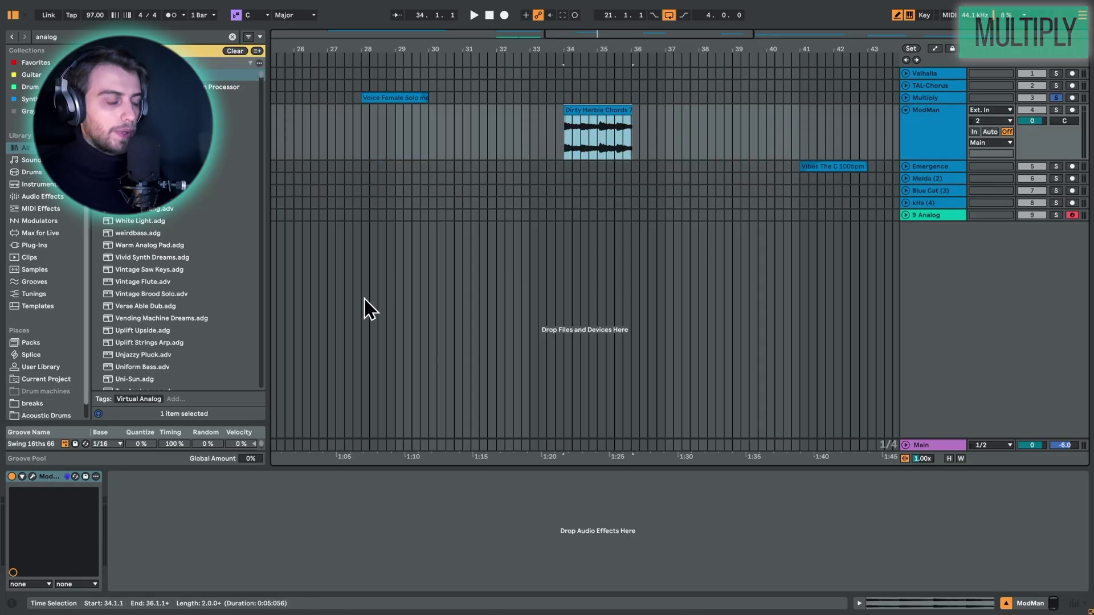
Step: Open and reposition the ModMan plugin window, zooming the arrangement in around bar 35
{"action": "left_click", "coordinate": [32, 476]}
{"action": "left_click_drag", "start_coordinate": [490, 232], "coordinate": [500, 229]}
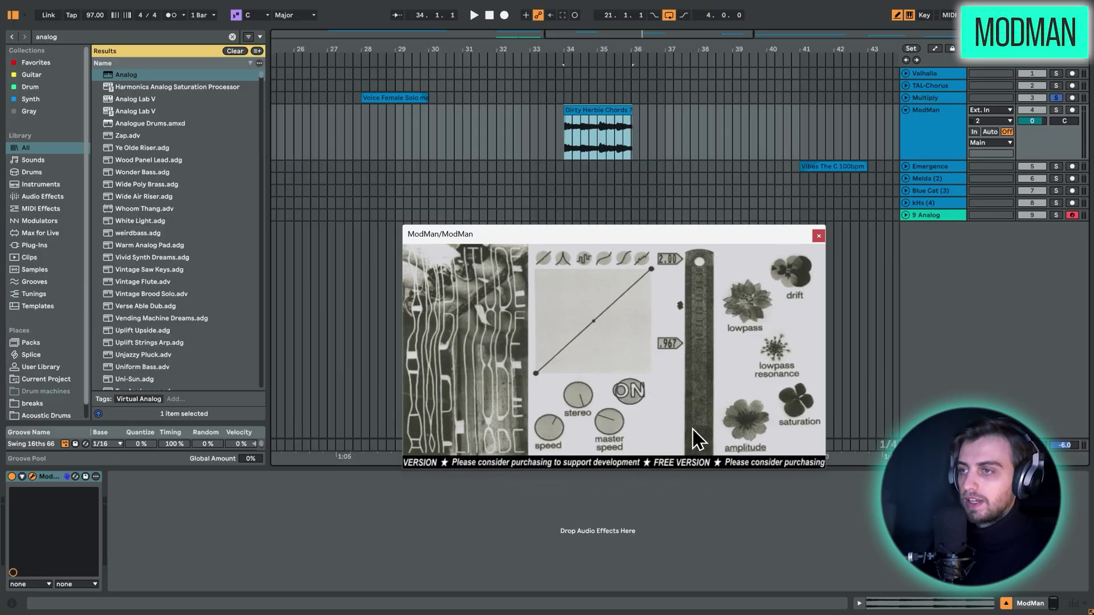
{"action": "left_click", "coordinate": [602, 107]}
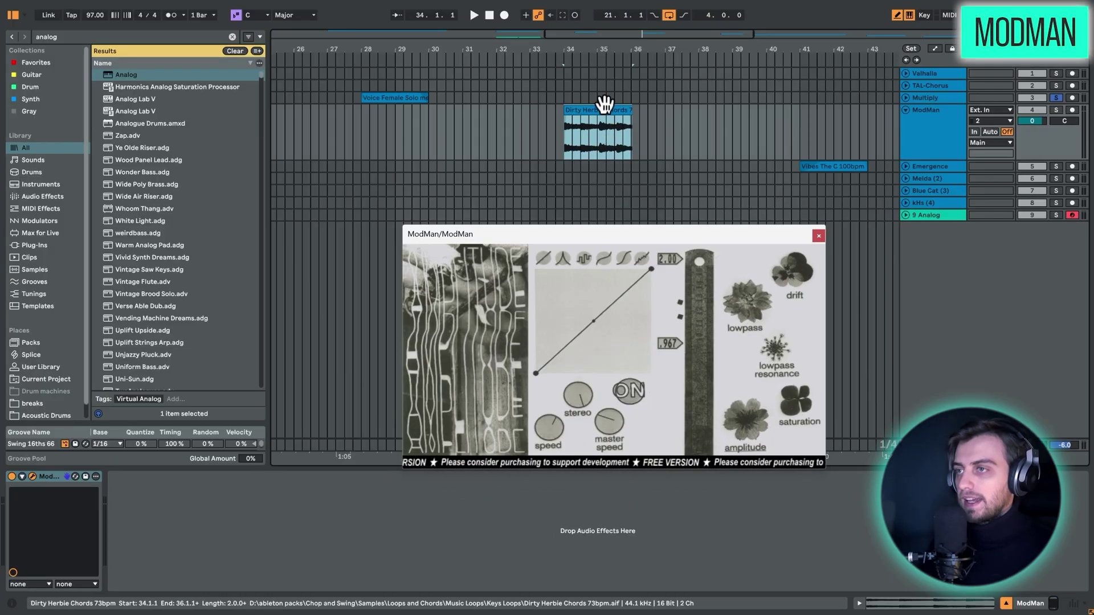
{"action": "left_click_drag", "start_coordinate": [623, 50], "coordinate": [628, 143]}
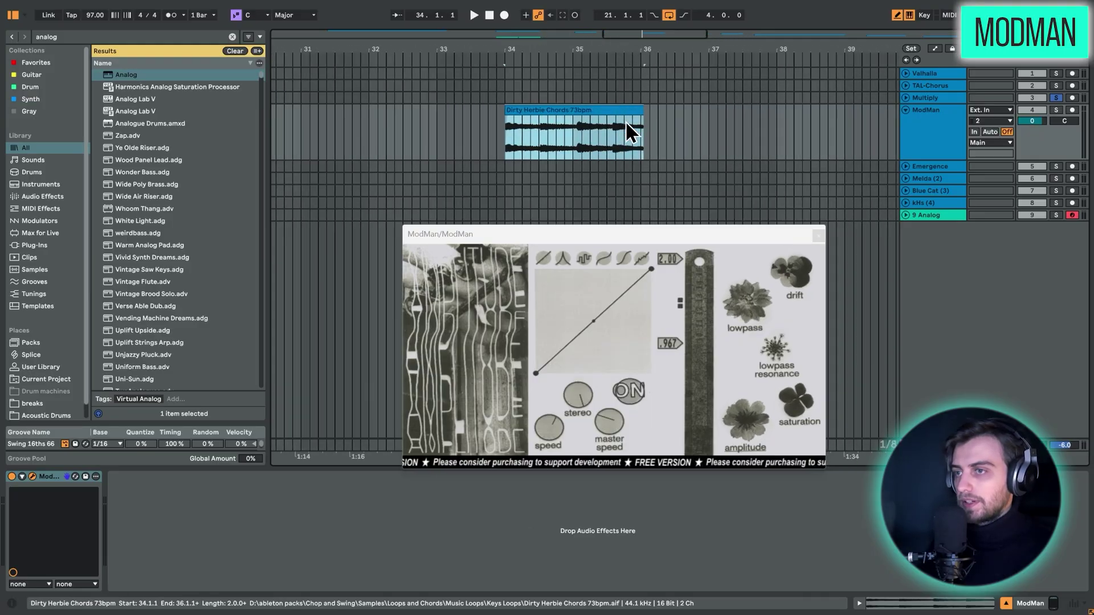
{"action": "left_click_drag", "start_coordinate": [608, 234], "coordinate": [608, 286]}
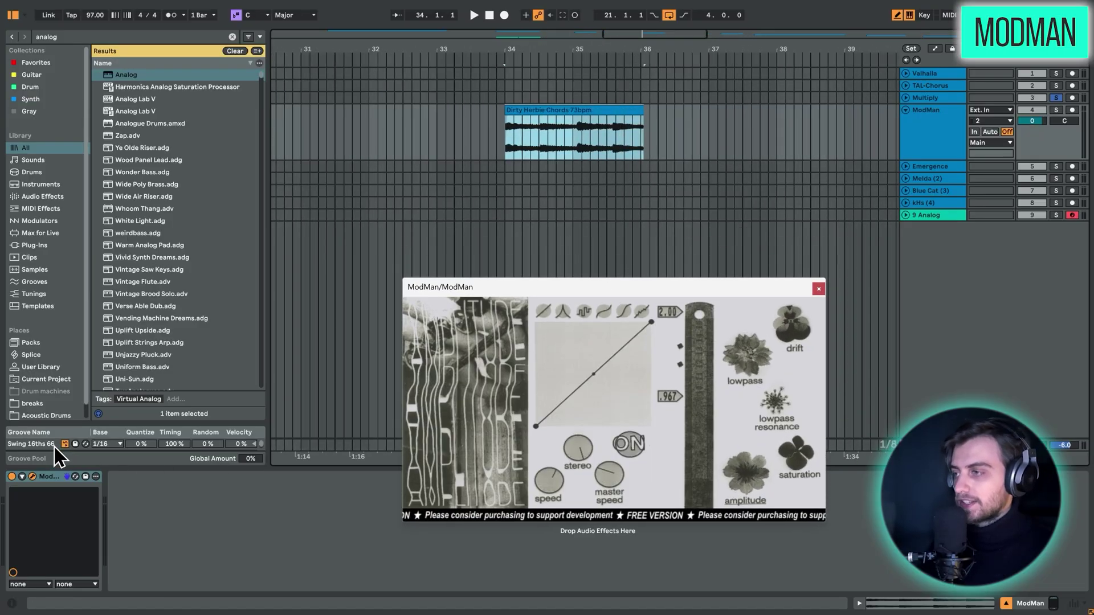
{"action": "left_click", "coordinate": [11, 477]}
{"action": "left_click", "coordinate": [562, 110]}
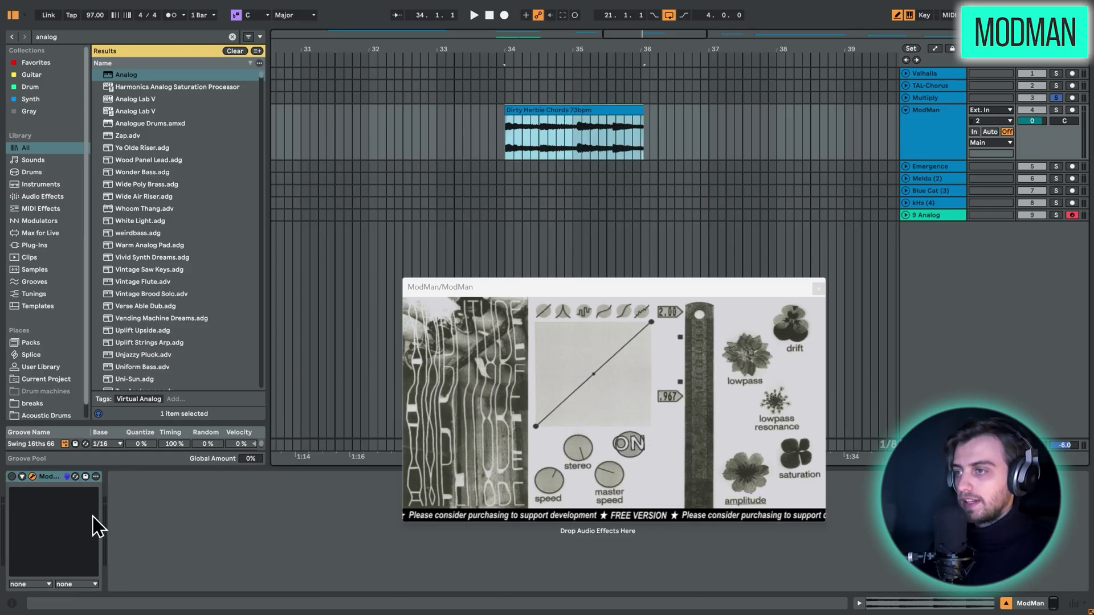
Step: Solo the ModMan track and loop bars 34–36 over the Dirty Herbie Chords clip
{"action": "left_click", "coordinate": [1055, 110]}
{"action": "key", "text": "space"}
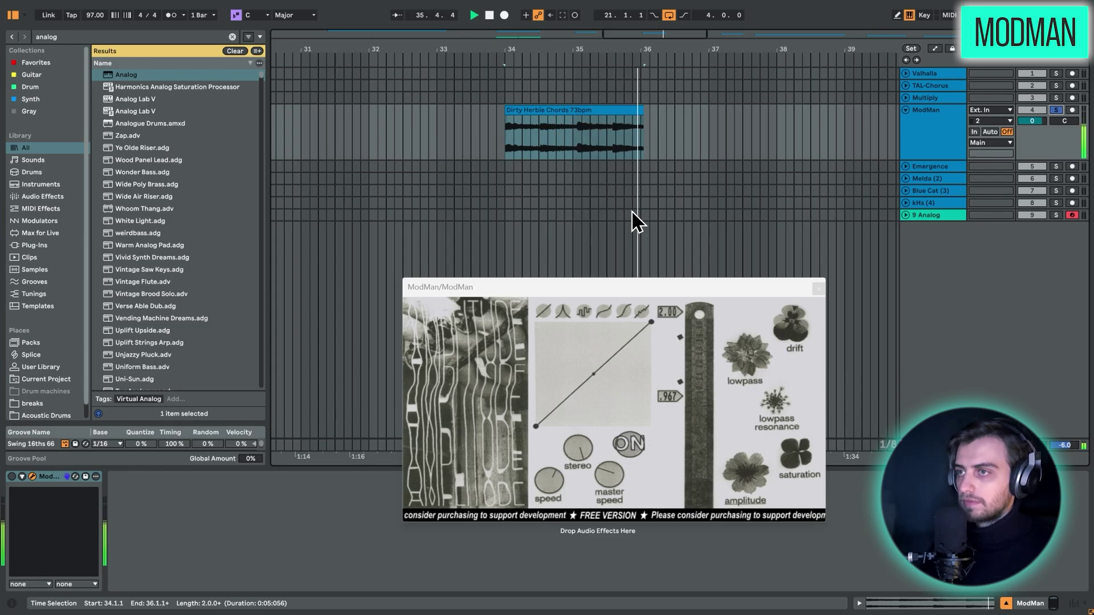
{"action": "left_click", "coordinate": [627, 107]}
{"action": "key", "text": "ctrl+l"}
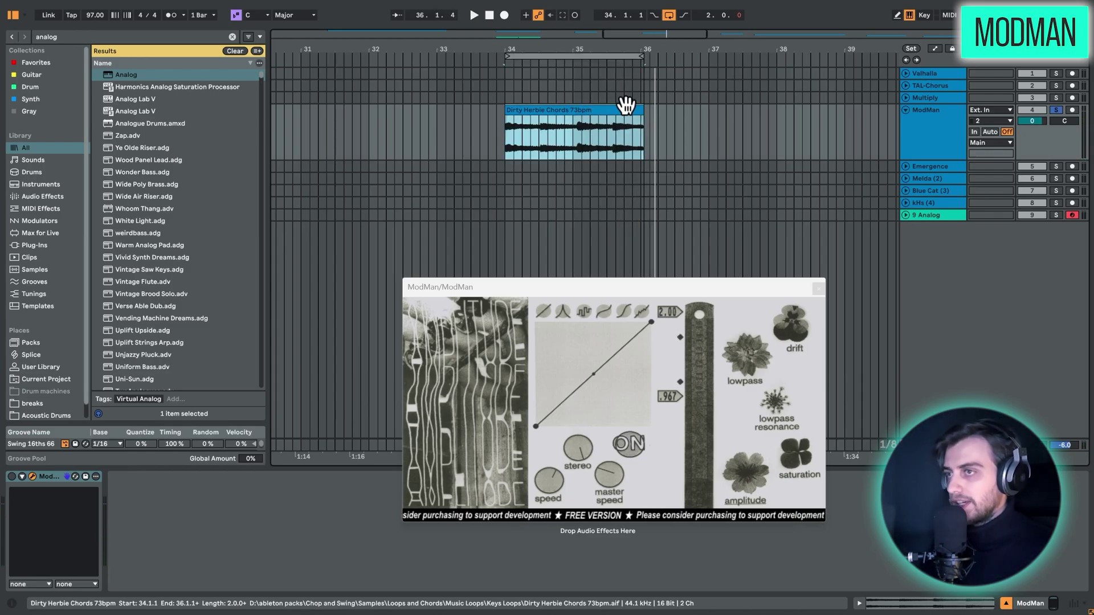
Step: Switch the ModMan device on and audition the looped clip through it
{"action": "left_click", "coordinate": [12, 477]}
{"action": "left_click", "coordinate": [573, 110]}
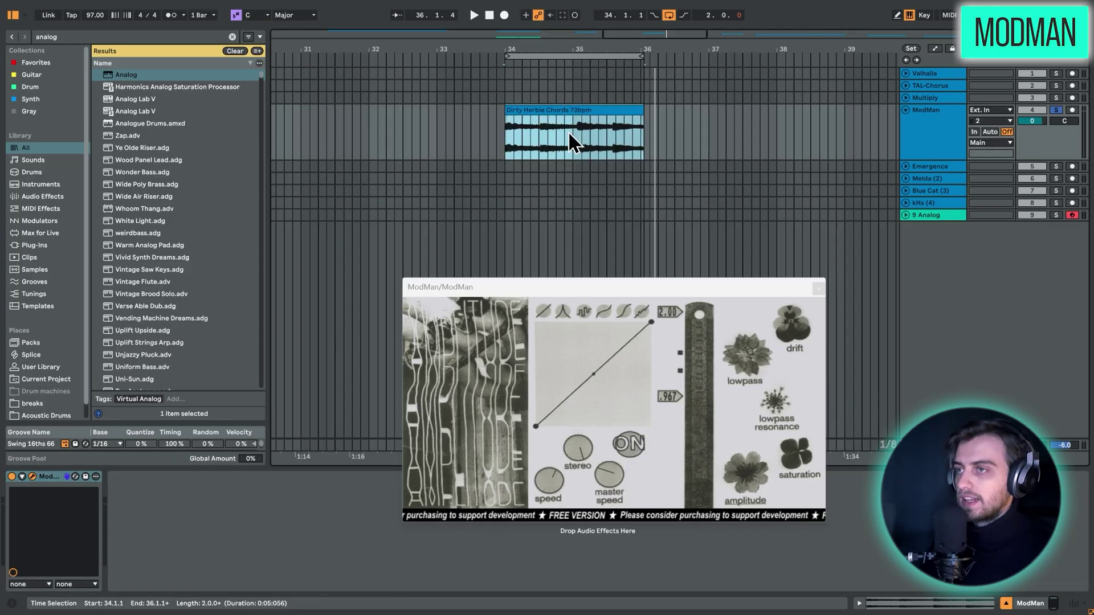
{"action": "key", "text": "space"}
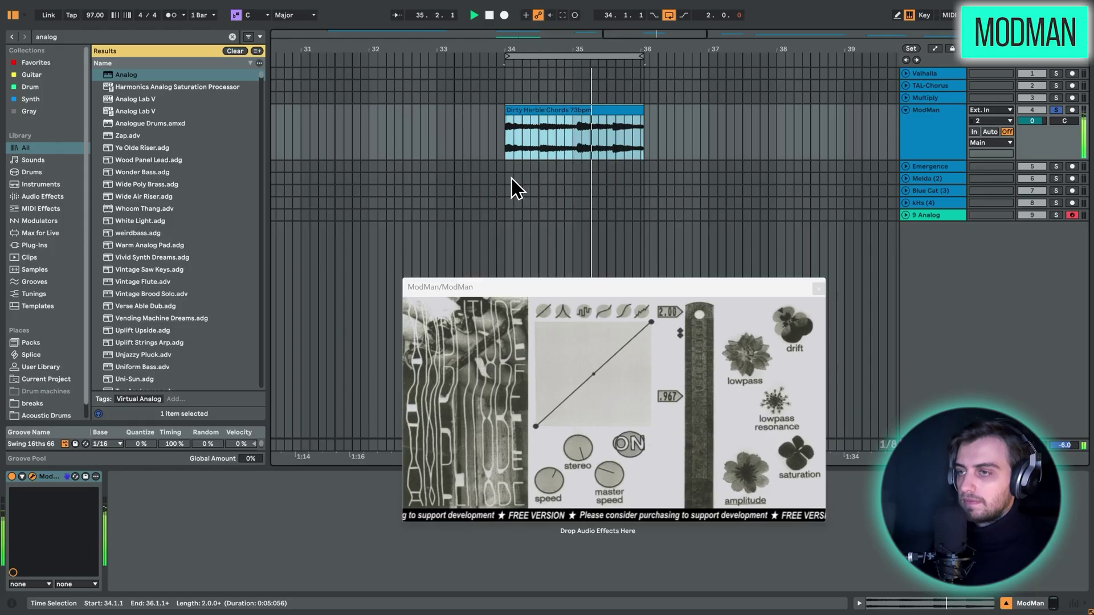
{"action": "key", "text": "space"}
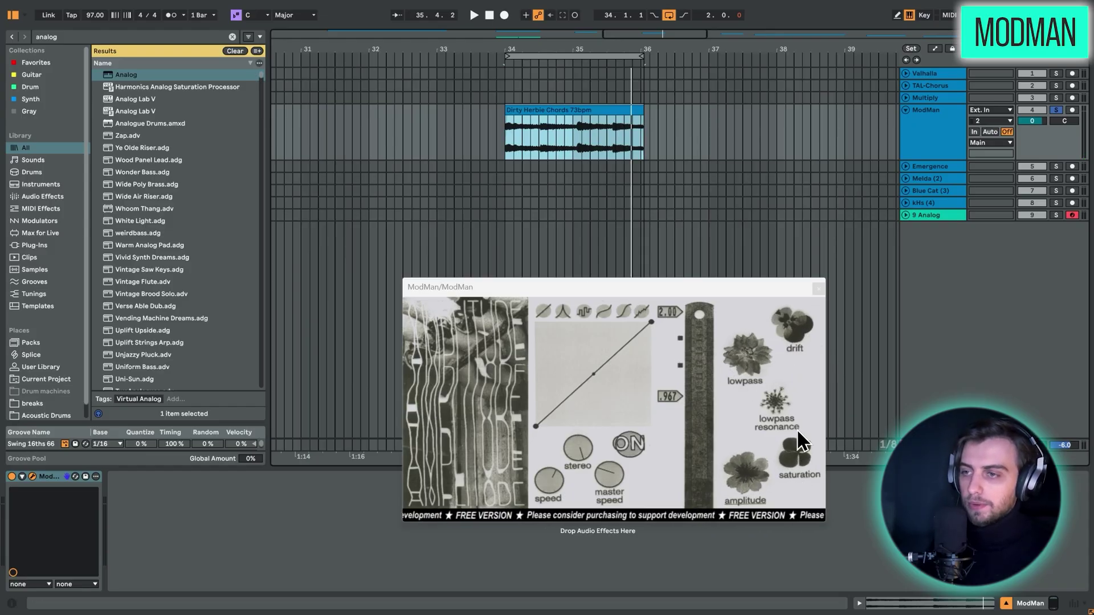
{"action": "left_click", "coordinate": [723, 479]}
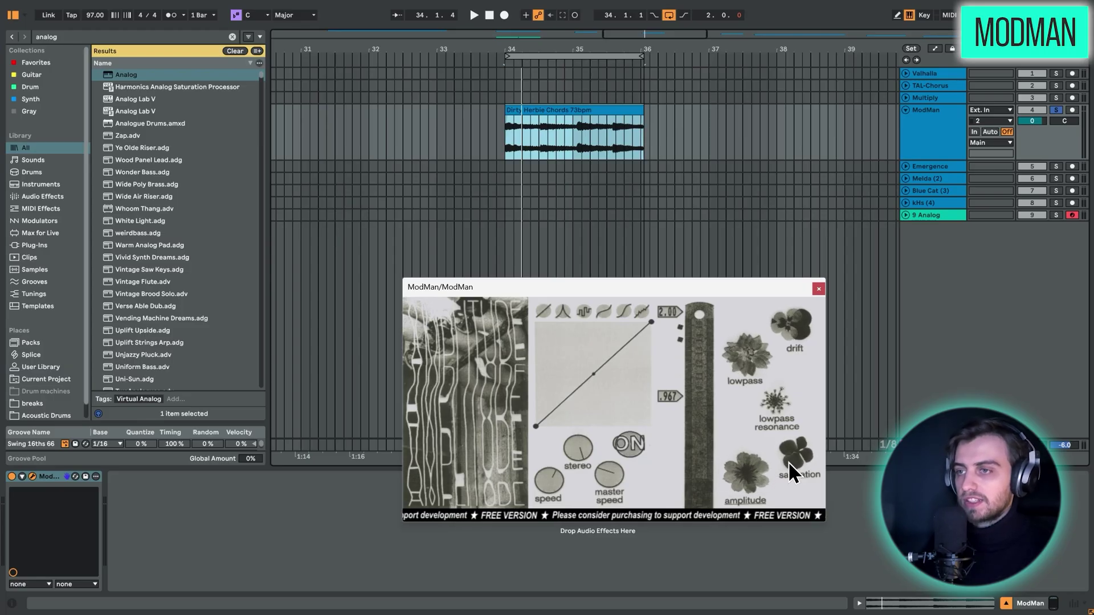
Step: Close ModMan, fold its track, solo Emergence and select the Vibes The C 100bpm clip in bars 33–50
{"action": "left_click", "coordinate": [818, 289]}
{"action": "left_click", "coordinate": [906, 110]}
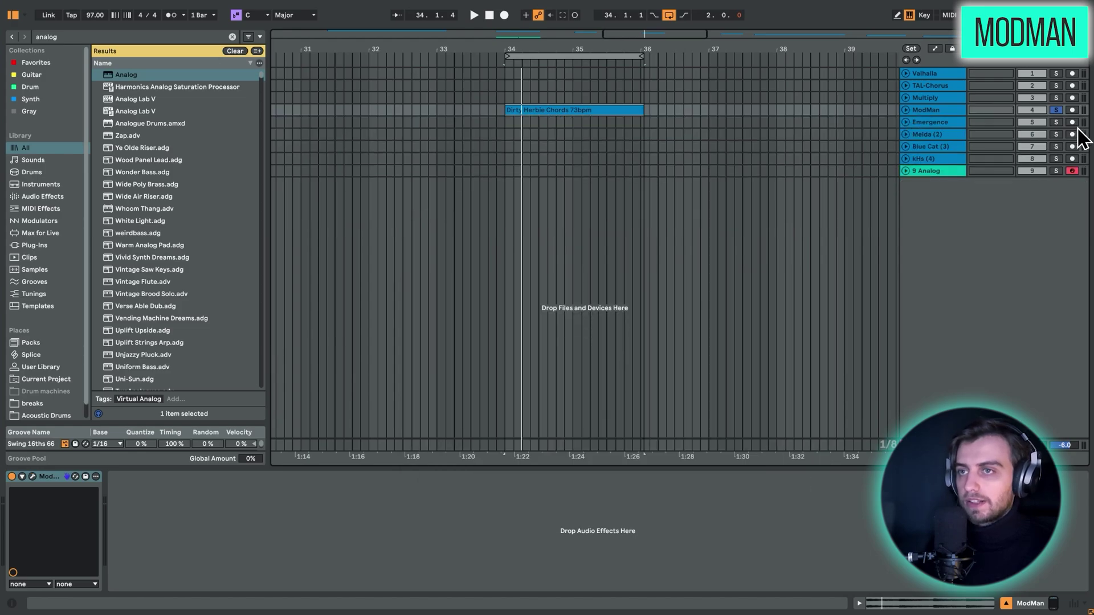
{"action": "left_click", "coordinate": [1056, 121]}
{"action": "left_click_drag", "start_coordinate": [805, 48], "coordinate": [804, 37]}
{"action": "left_click", "coordinate": [594, 122]}
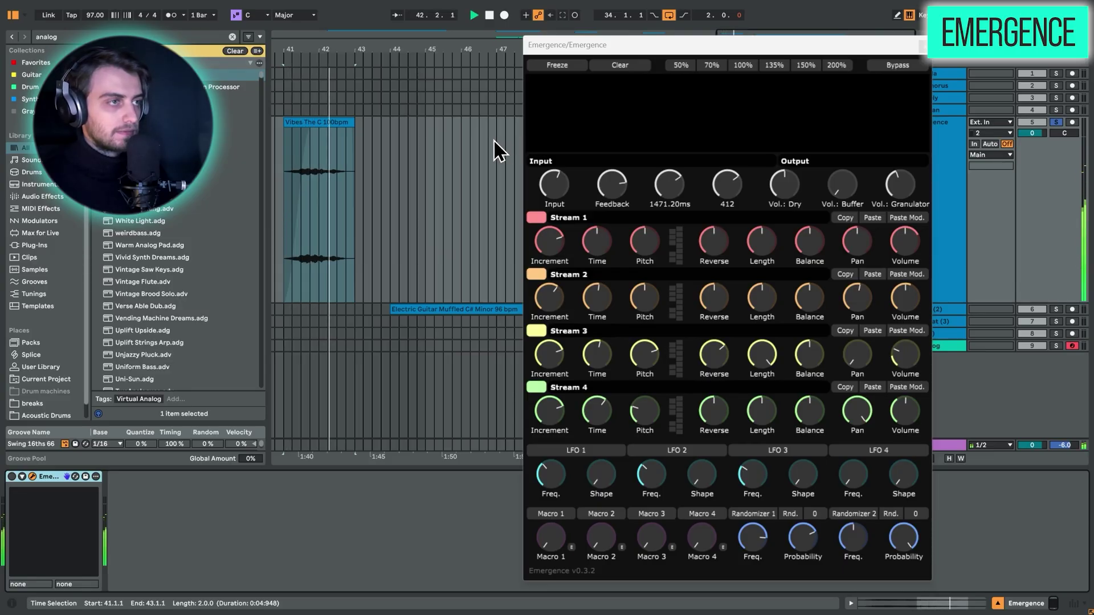
Step: Play the Vibes The C 100bpm clip and freeze Emergence's grain buffer, shifting the view to earlier bars
{"action": "key", "text": "space"}
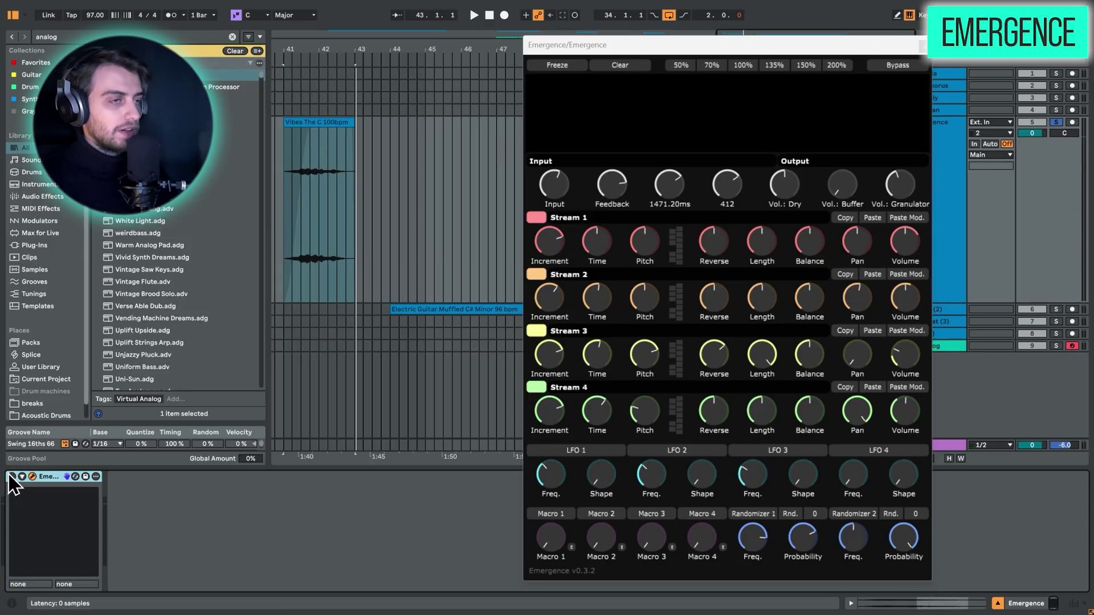
{"action": "left_click", "coordinate": [304, 122]}
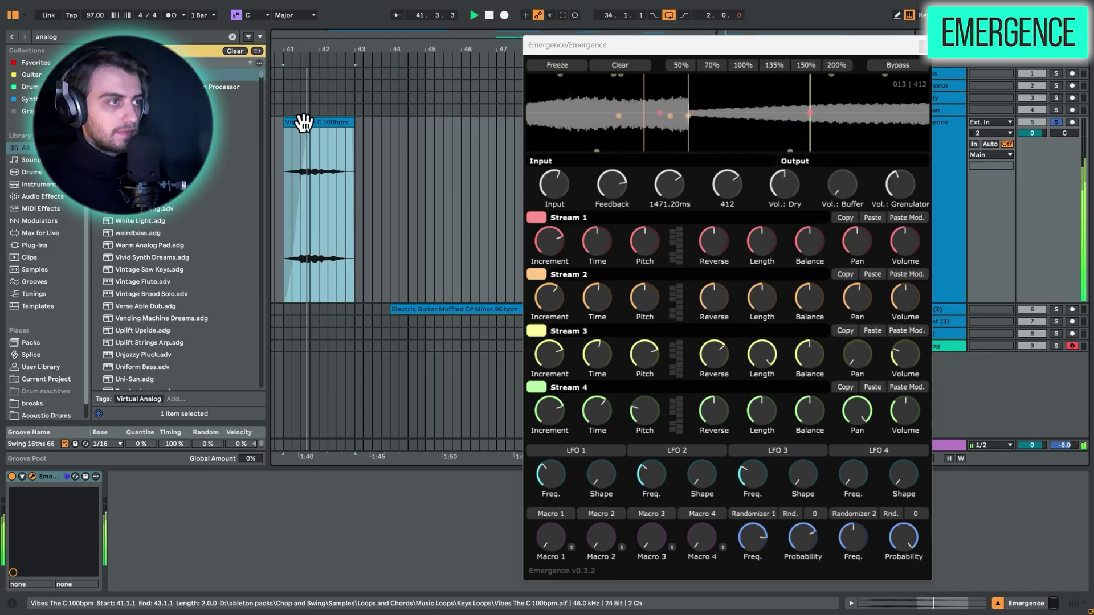
{"action": "left_click", "coordinate": [578, 67]}
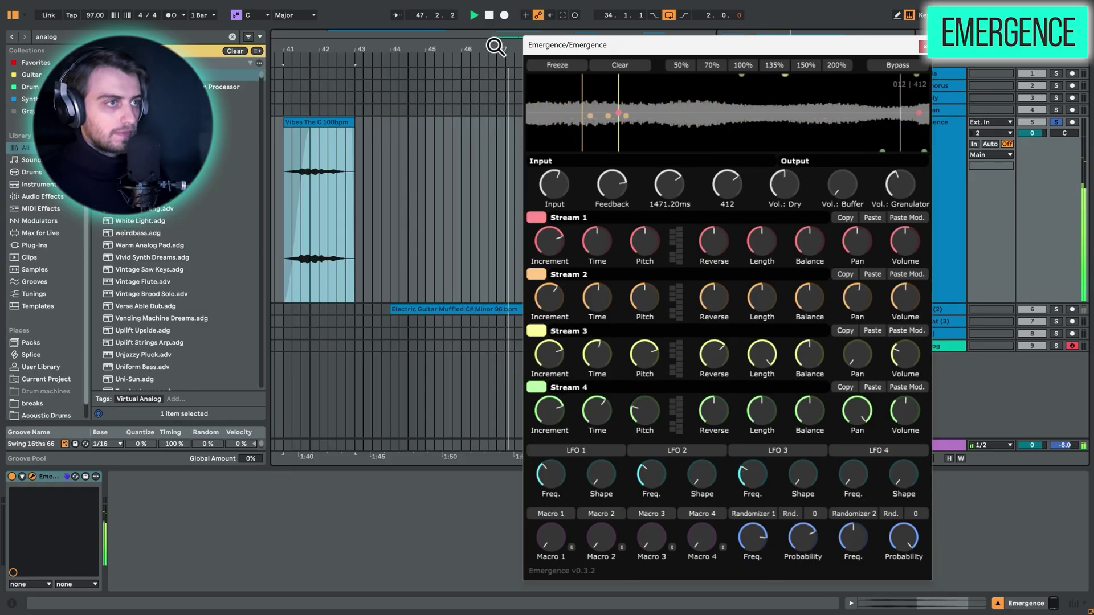
{"action": "mouse_move", "coordinate": [496, 49]}
{"action": "left_mouse_down"}
{"action": "mouse_move", "coordinate": [495, 28]}
{"action": "mouse_move", "coordinate": [485, 49]}
{"action": "mouse_move", "coordinate": [541, 48]}
{"action": "mouse_move", "coordinate": [488, 48]}
{"action": "left_mouse_up"}
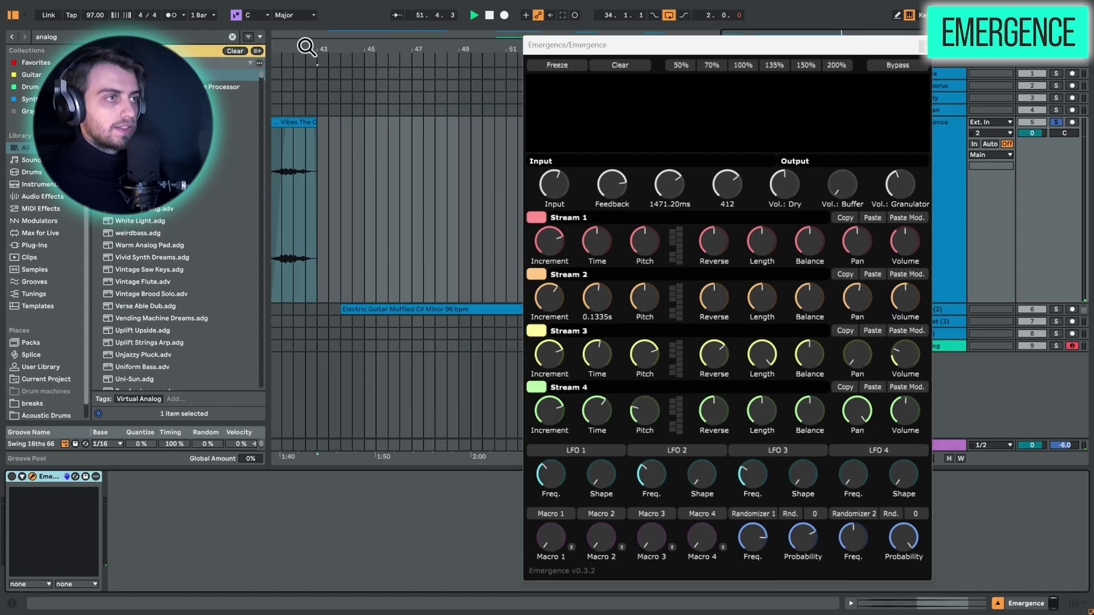
{"action": "left_click_drag", "start_coordinate": [305, 47], "coordinate": [398, 47]}
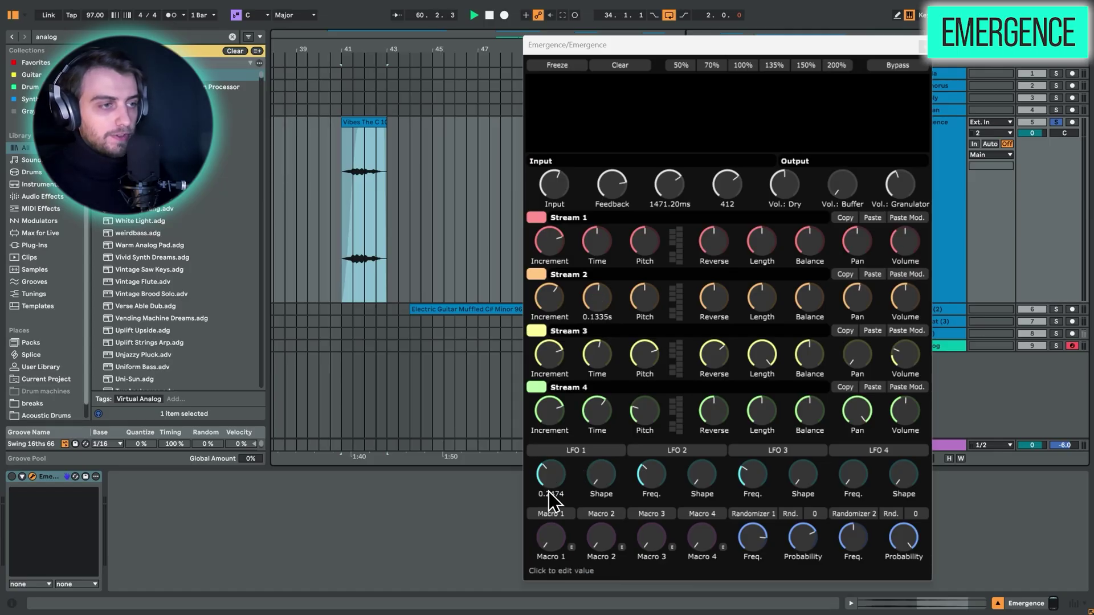
Step: Arm LFO 1, switch Emergence on, and try LFO modulation of Stream 1 volume and Stream 2 pan
{"action": "left_click", "coordinate": [566, 454]}
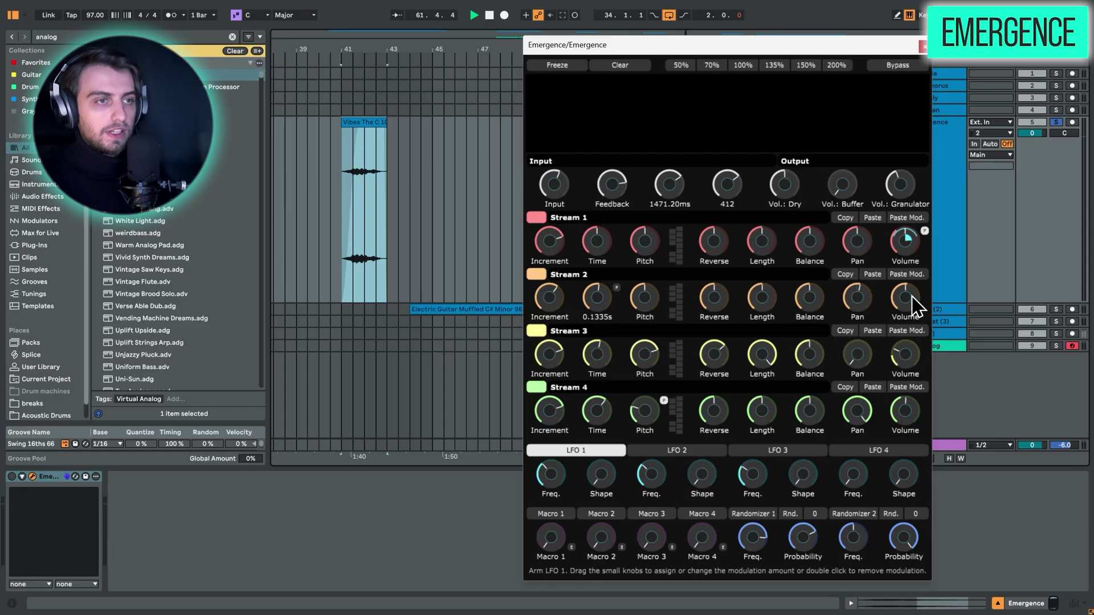
{"action": "left_click", "coordinate": [534, 276]}
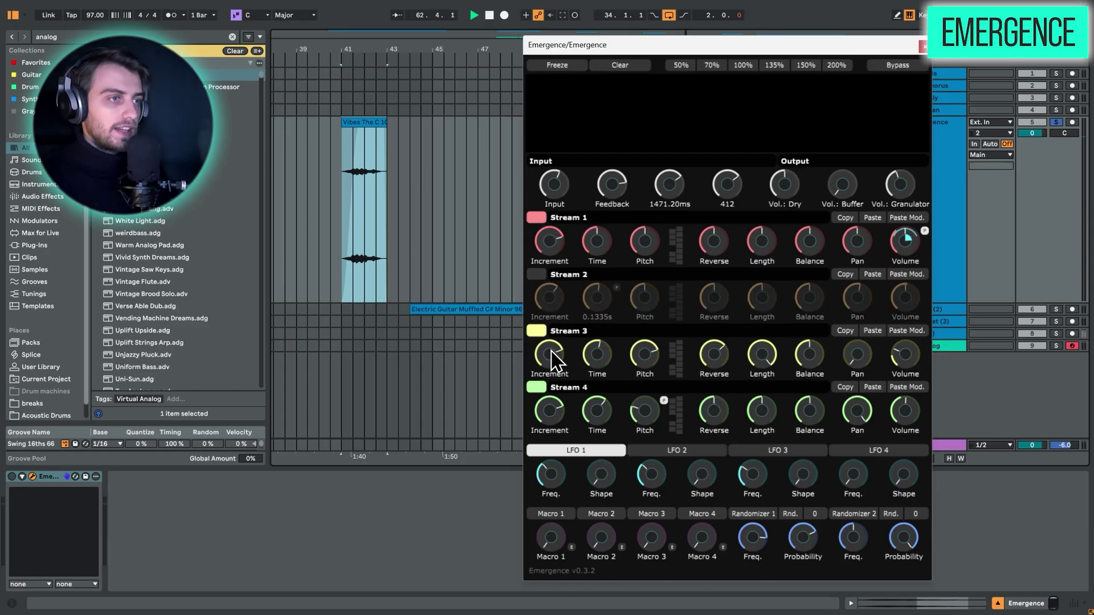
{"action": "left_click", "coordinate": [535, 331]}
{"action": "left_click", "coordinate": [535, 387]}
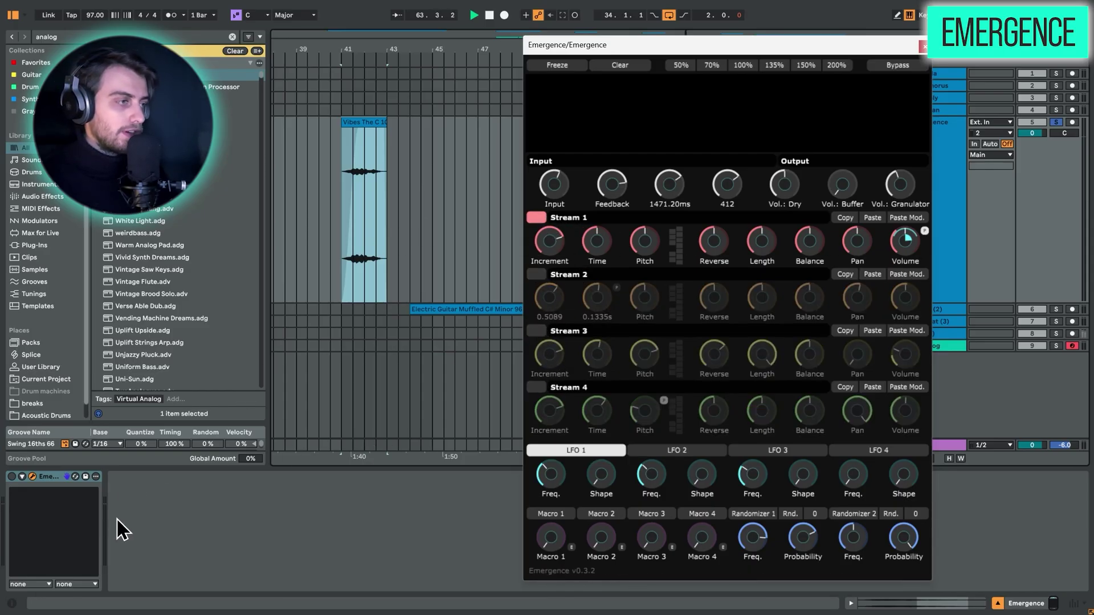
{"action": "left_click", "coordinate": [12, 477]}
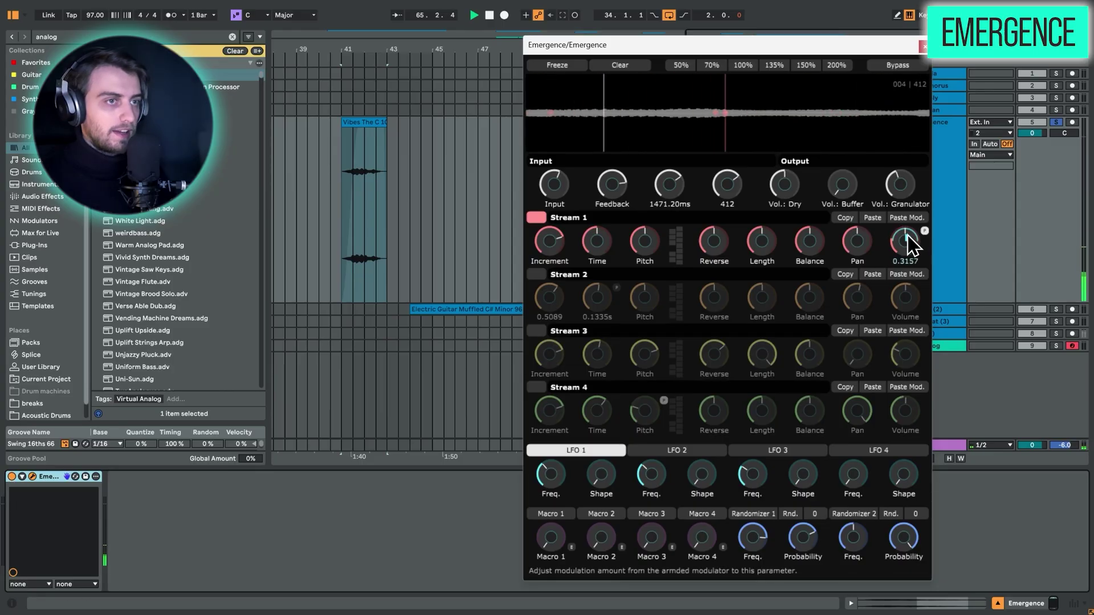
{"action": "left_click_drag", "start_coordinate": [910, 231], "coordinate": [907, 245]}
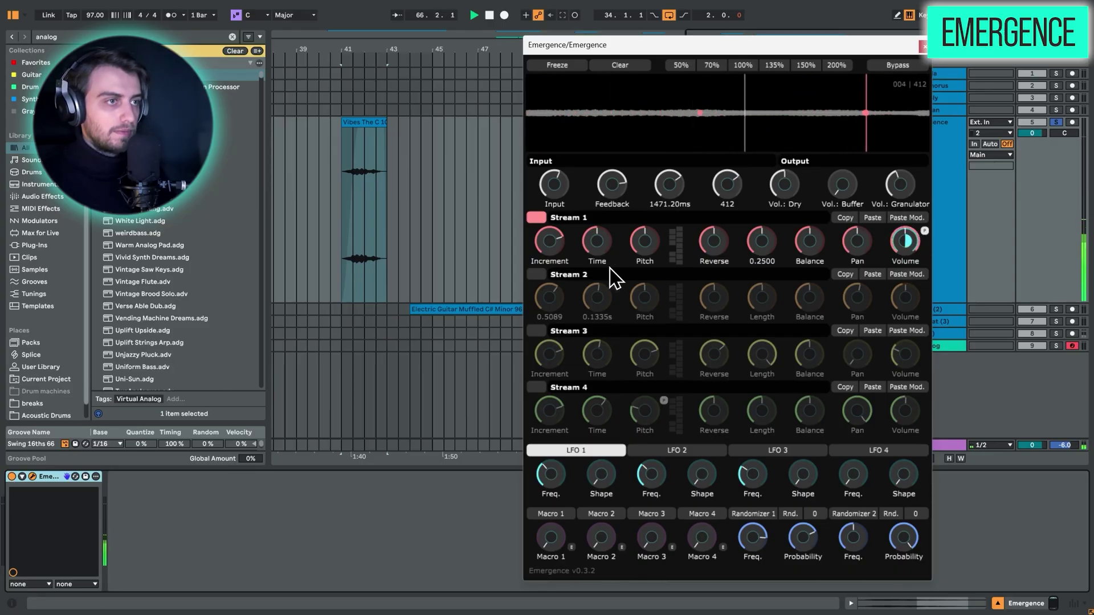
{"action": "left_click", "coordinate": [535, 275]}
{"action": "left_click", "coordinate": [535, 218]}
{"action": "left_click_drag", "start_coordinate": [869, 310], "coordinate": [872, 276]}
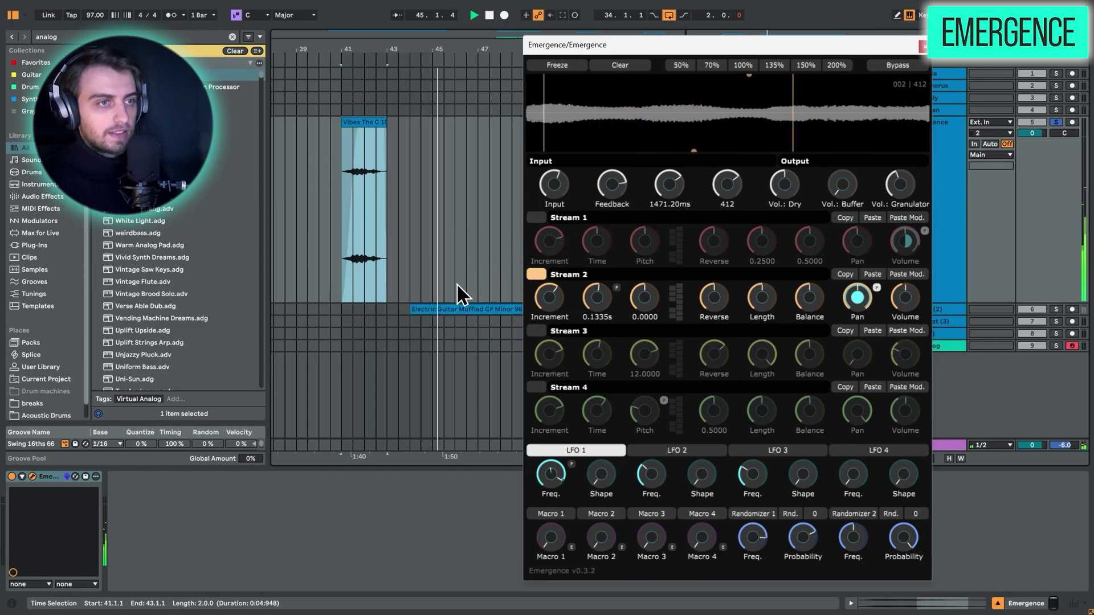
{"action": "left_click", "coordinate": [538, 273]}
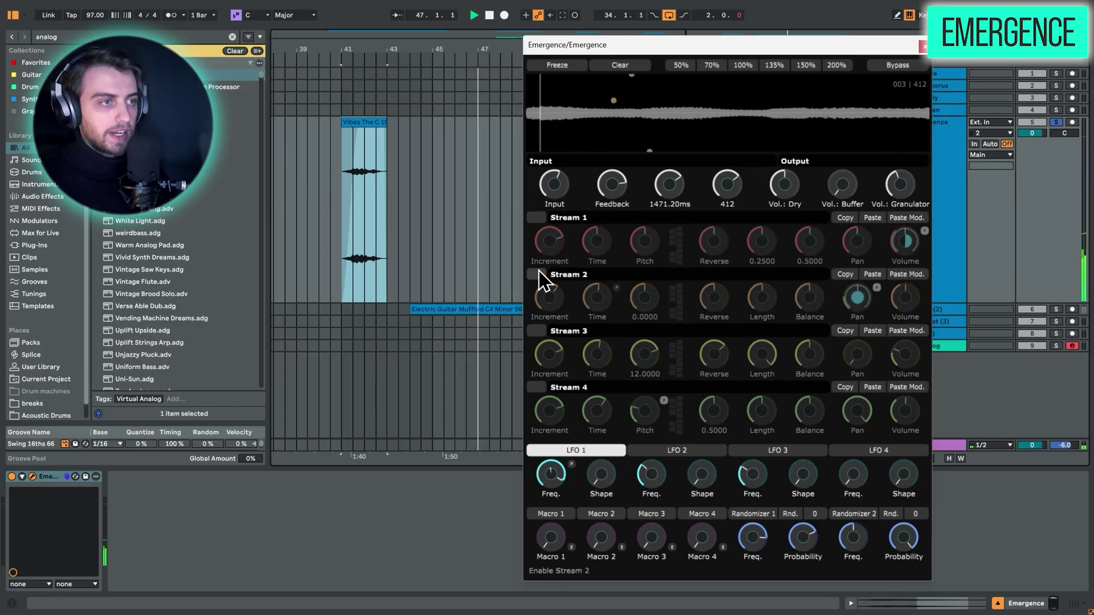
Step: Enable Stream 4 and have LFO 1 modulate its pitch, raising the amount while listening
{"action": "left_click", "coordinate": [536, 387]}
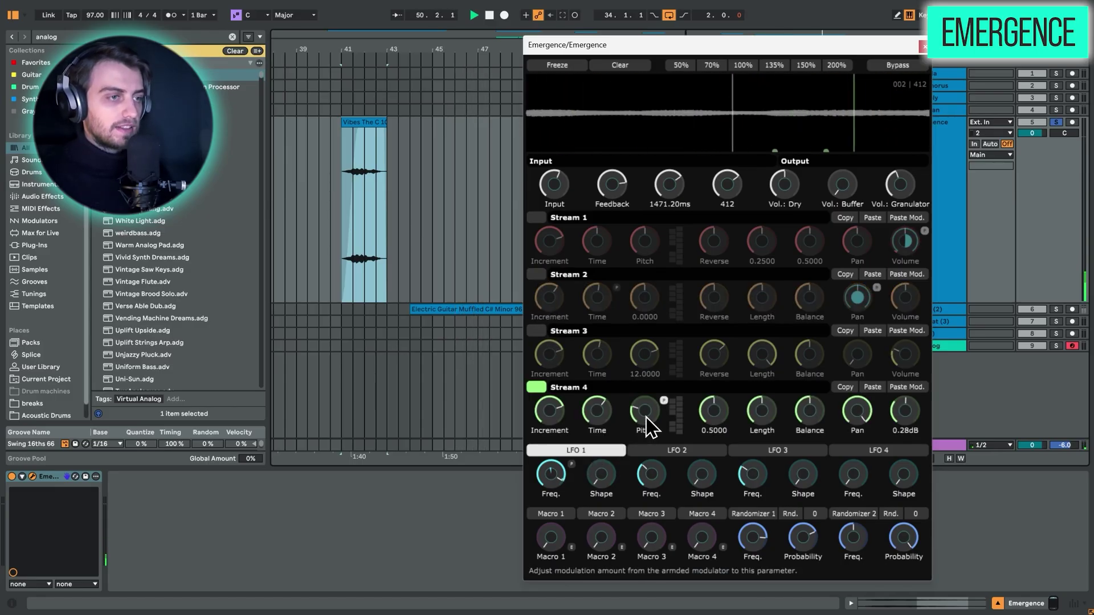
{"action": "left_click", "coordinate": [569, 454]}
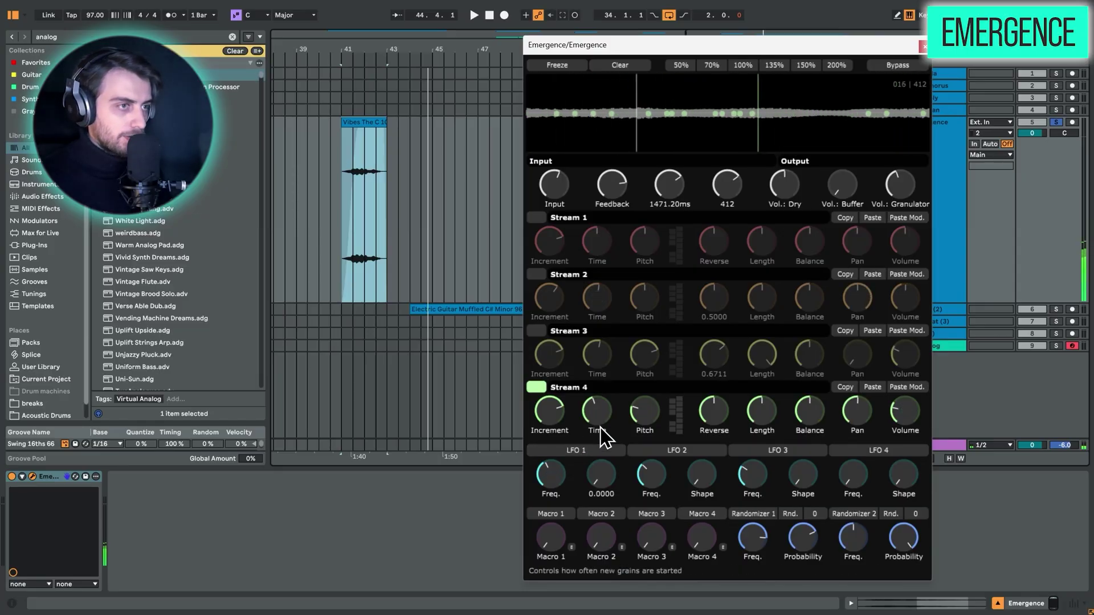
{"action": "left_click_drag", "start_coordinate": [647, 412], "coordinate": [647, 405]}
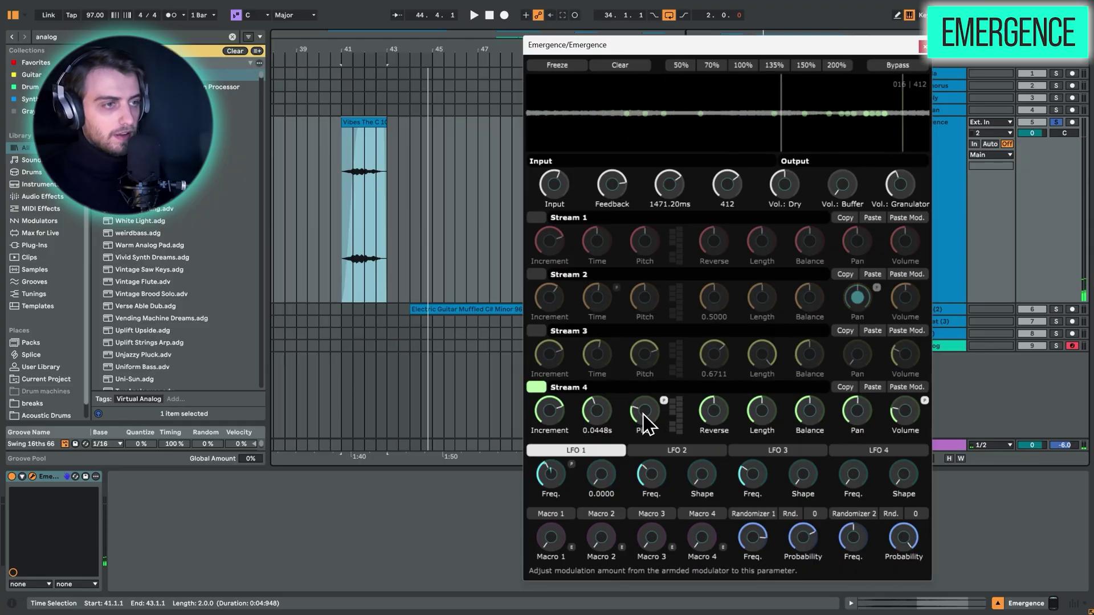
{"action": "key", "text": "space"}
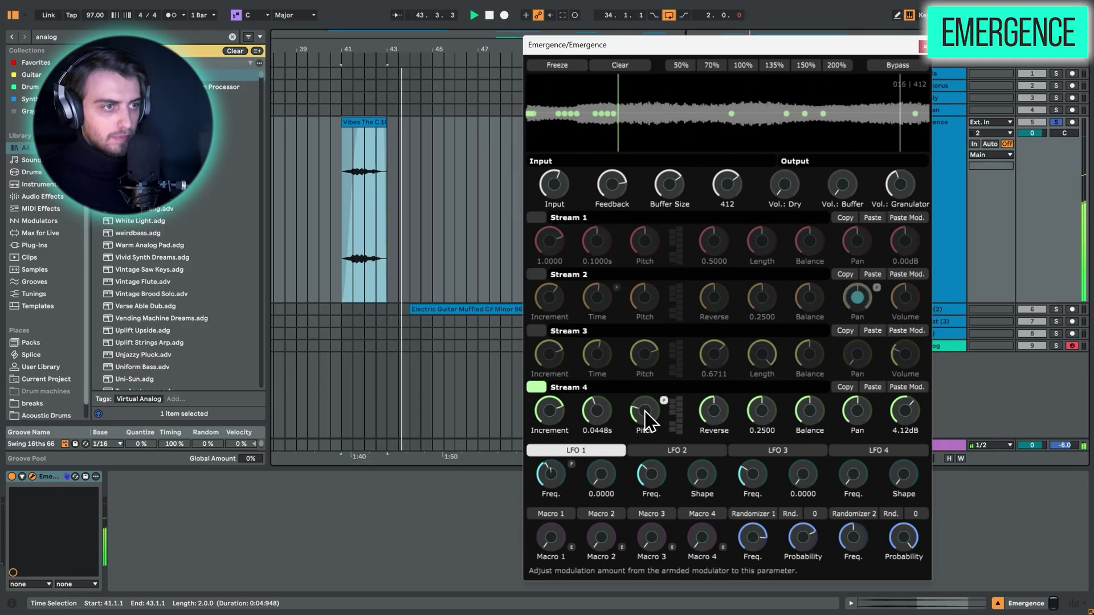
{"action": "left_click_drag", "start_coordinate": [647, 424], "coordinate": [648, 422]}
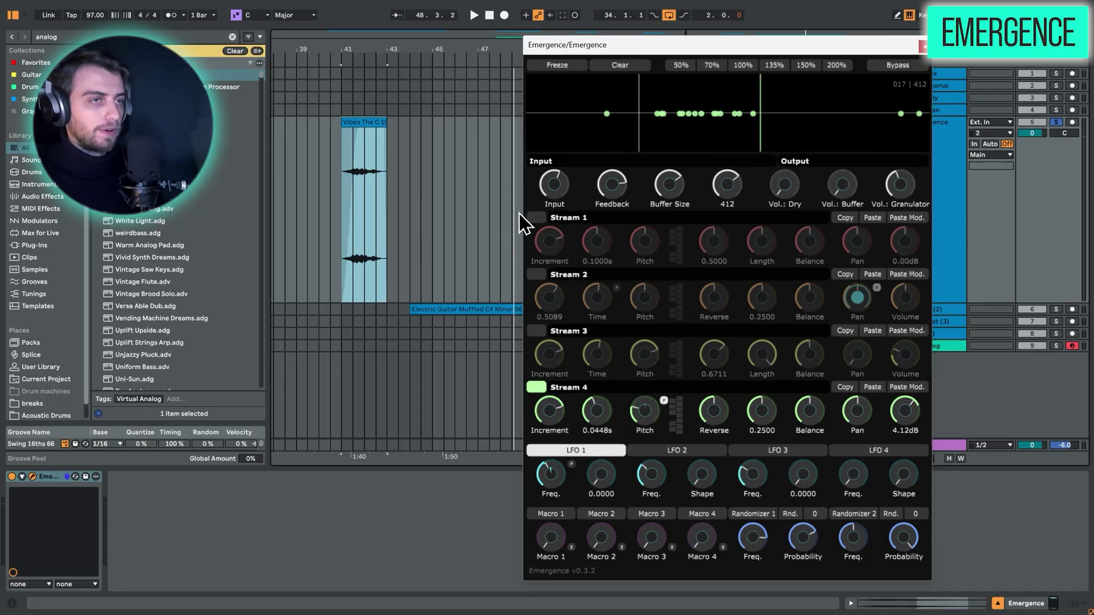
Step: Close the Emergence window and fold the Emergence track, marking bar 52
{"action": "left_click", "coordinate": [924, 45]}
{"action": "left_click", "coordinate": [11, 477]}
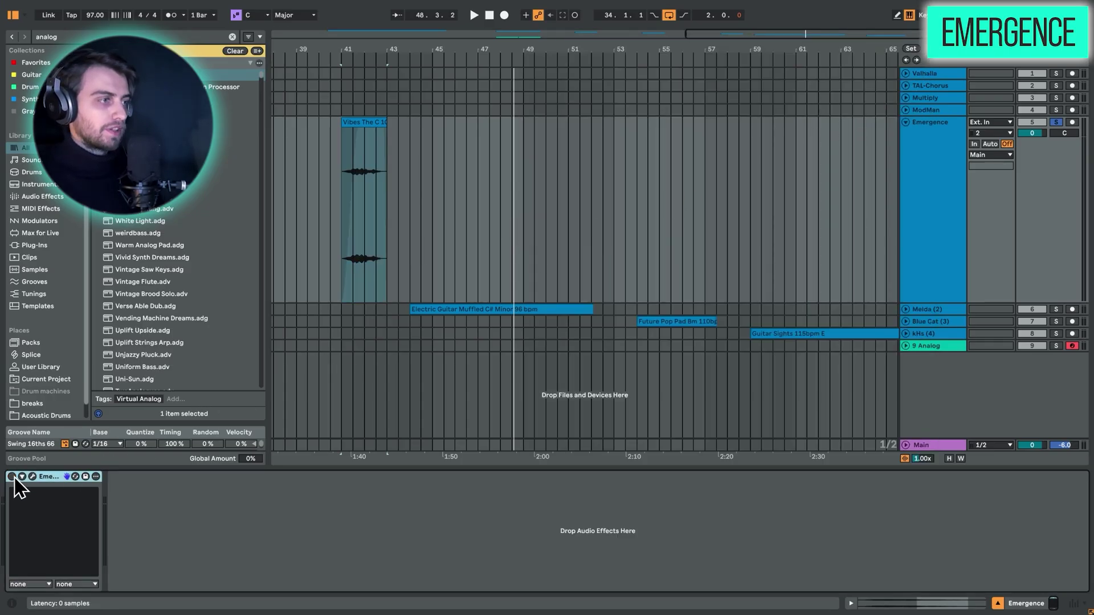
{"action": "left_click", "coordinate": [603, 159]}
{"action": "left_click", "coordinate": [906, 122]}
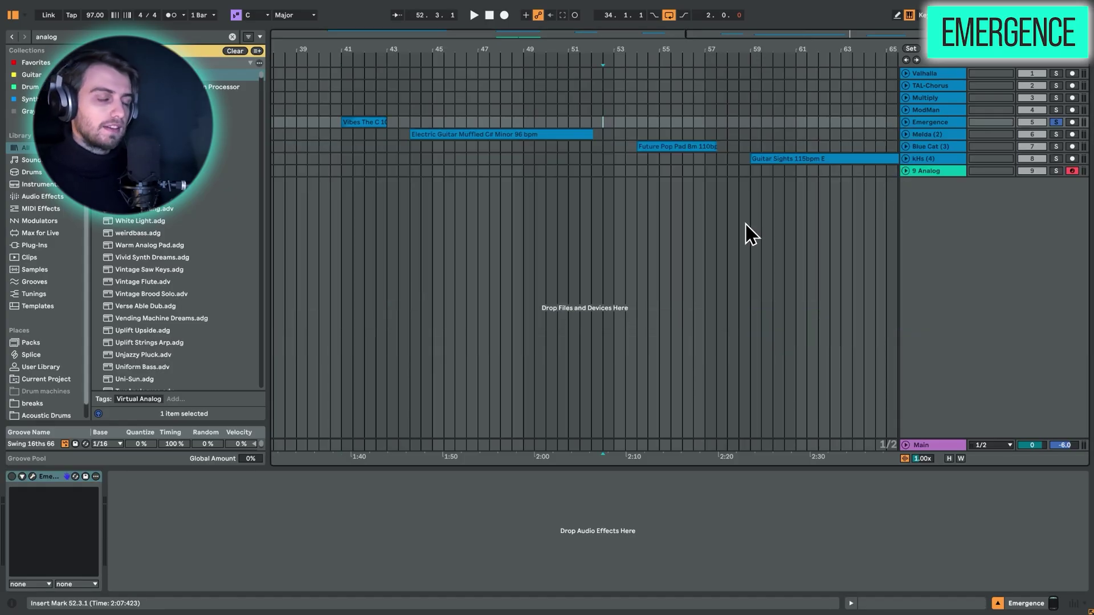
Step: Expand and solo Melda (2), enlarge its lane, and play and zoom in on the Electric Guitar clip
{"action": "left_click", "coordinate": [924, 135]}
{"action": "left_click", "coordinate": [906, 135]}
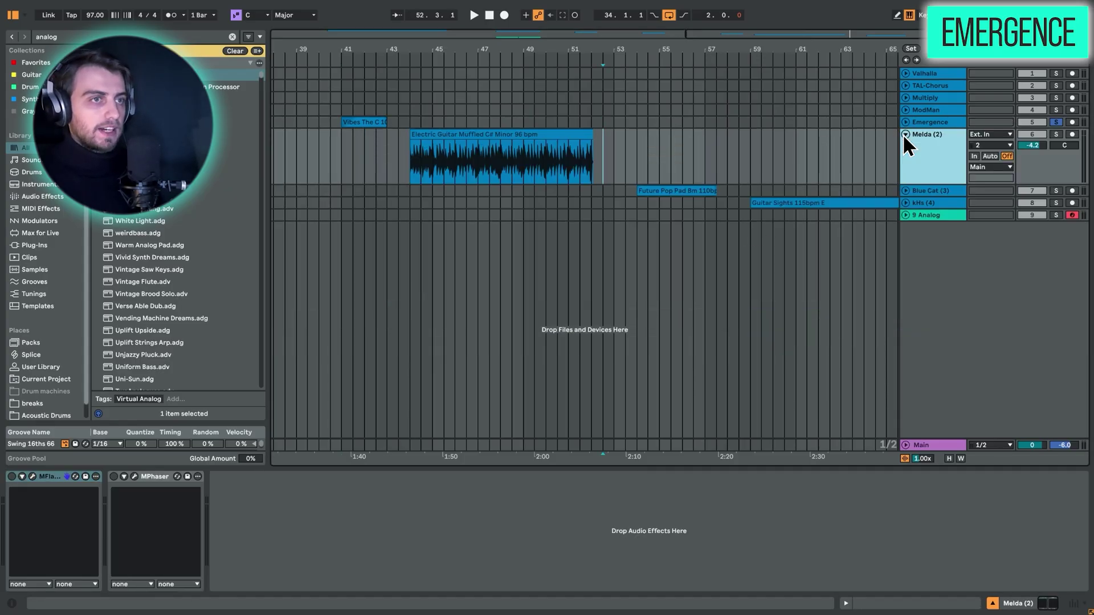
{"action": "left_click", "coordinate": [542, 139]}
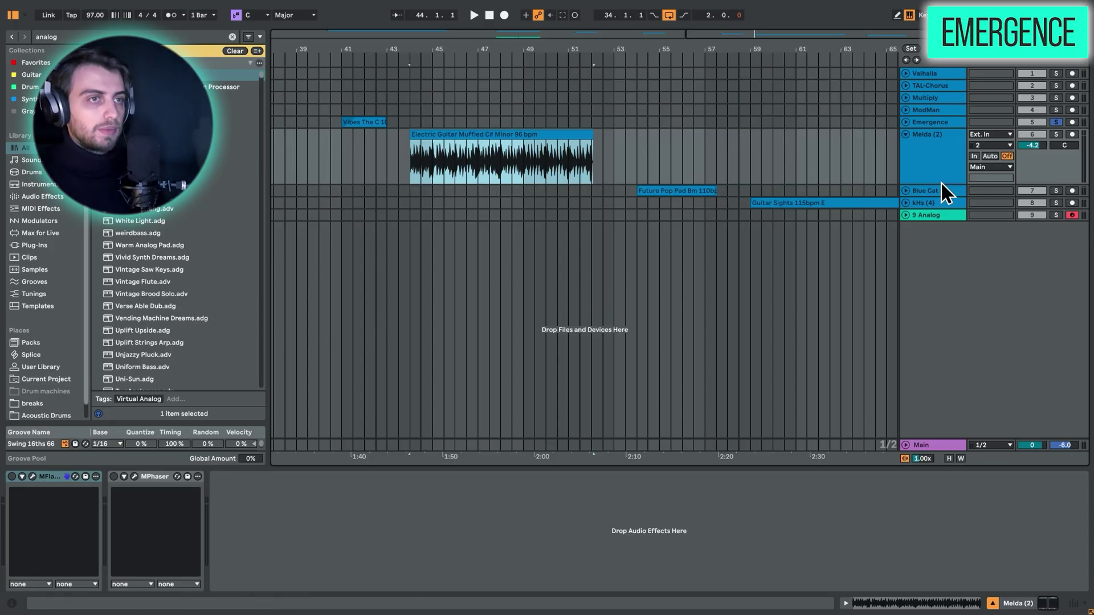
{"action": "left_click_drag", "start_coordinate": [935, 185], "coordinate": [924, 229]}
{"action": "left_click", "coordinate": [1056, 134]}
{"action": "key", "text": "space"}
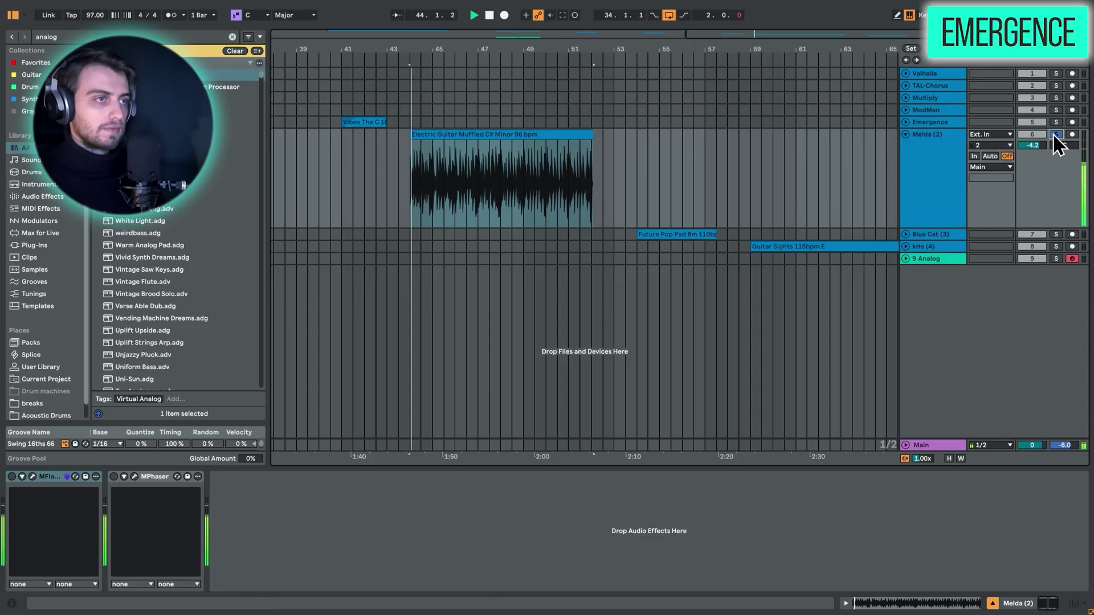
{"action": "left_click_drag", "start_coordinate": [464, 44], "coordinate": [461, 49]}
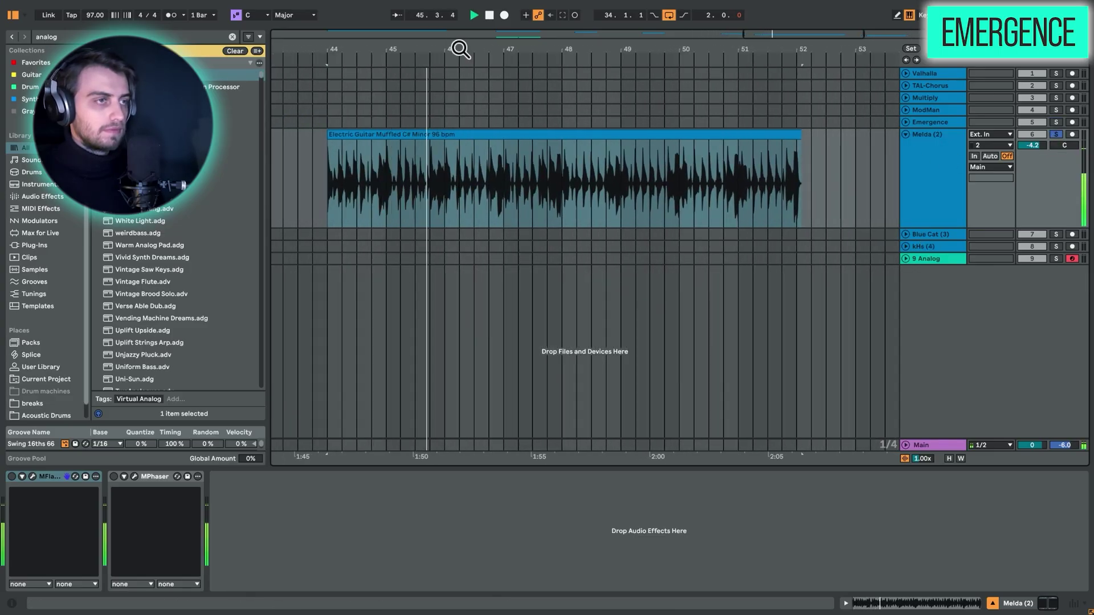
{"action": "key", "text": "space"}
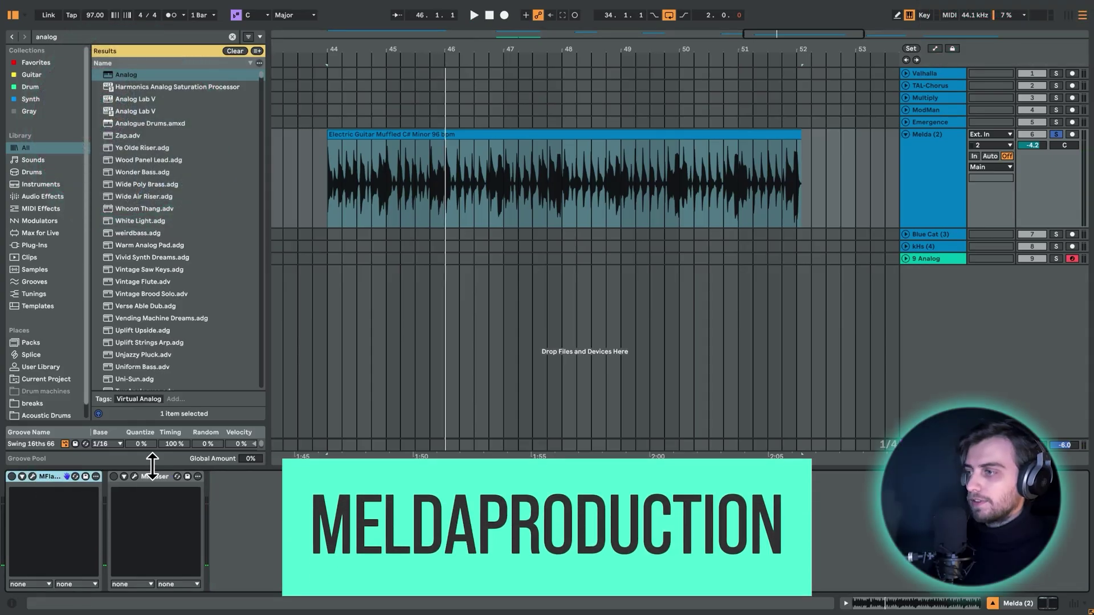
Step: Open the MFlanger plugin window, closing the MPhaser window that also appeared
{"action": "left_click", "coordinate": [32, 476]}
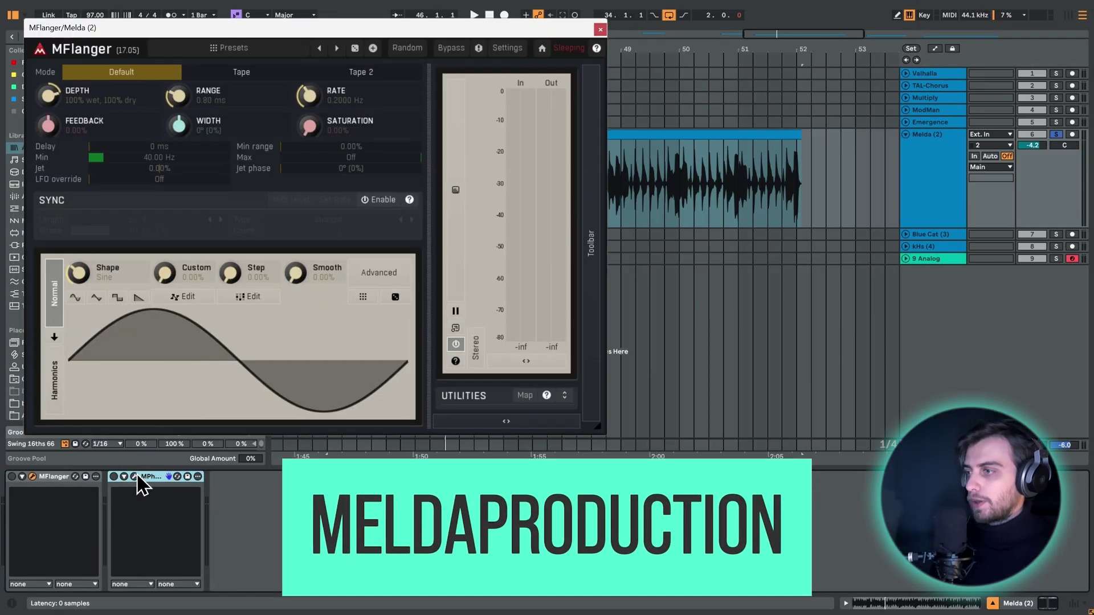
{"action": "left_click", "coordinate": [135, 477]}
{"action": "left_click_drag", "start_coordinate": [276, 113], "coordinate": [759, 177]}
{"action": "left_click", "coordinate": [1067, 178]}
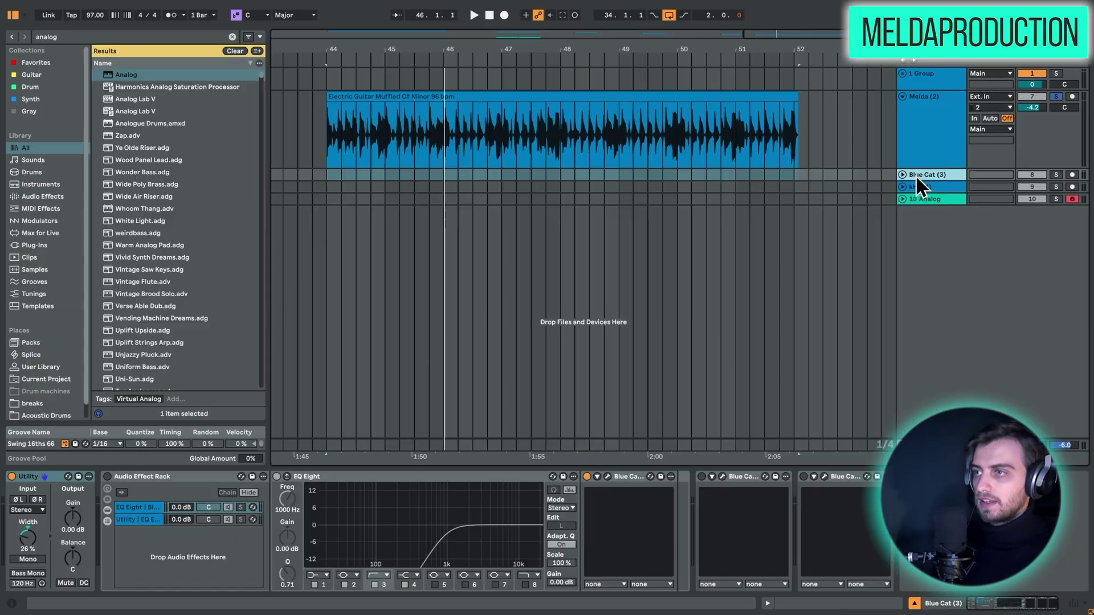
{"action": "left_click", "coordinate": [917, 162]}
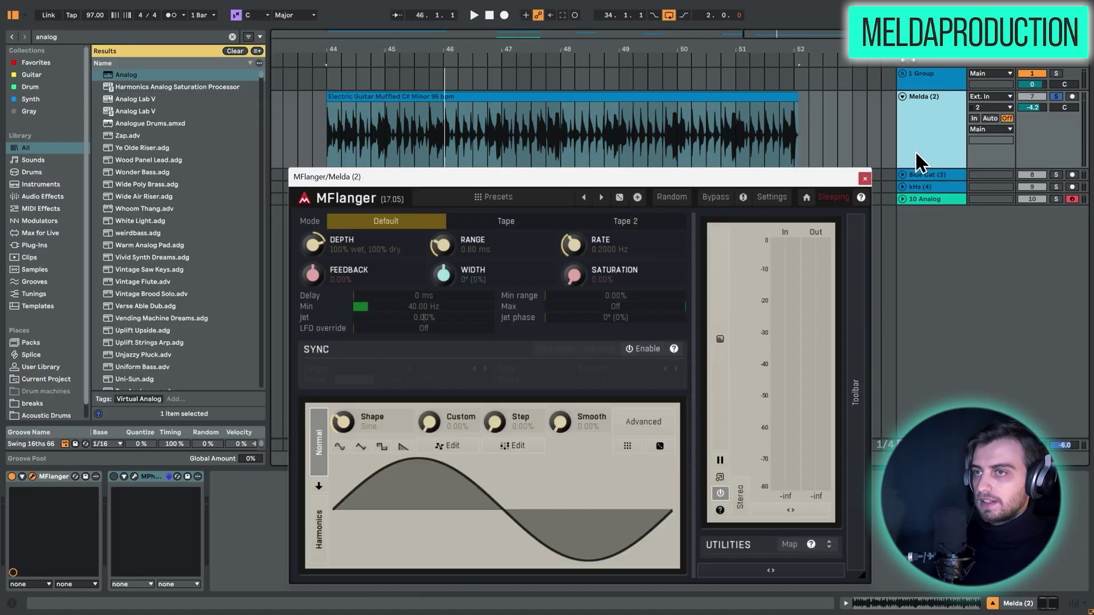
Step: Play the guitar clip and set MFlanger's rate to 0.4025 Hz with a triangle LFO
{"action": "left_click", "coordinate": [326, 138]}
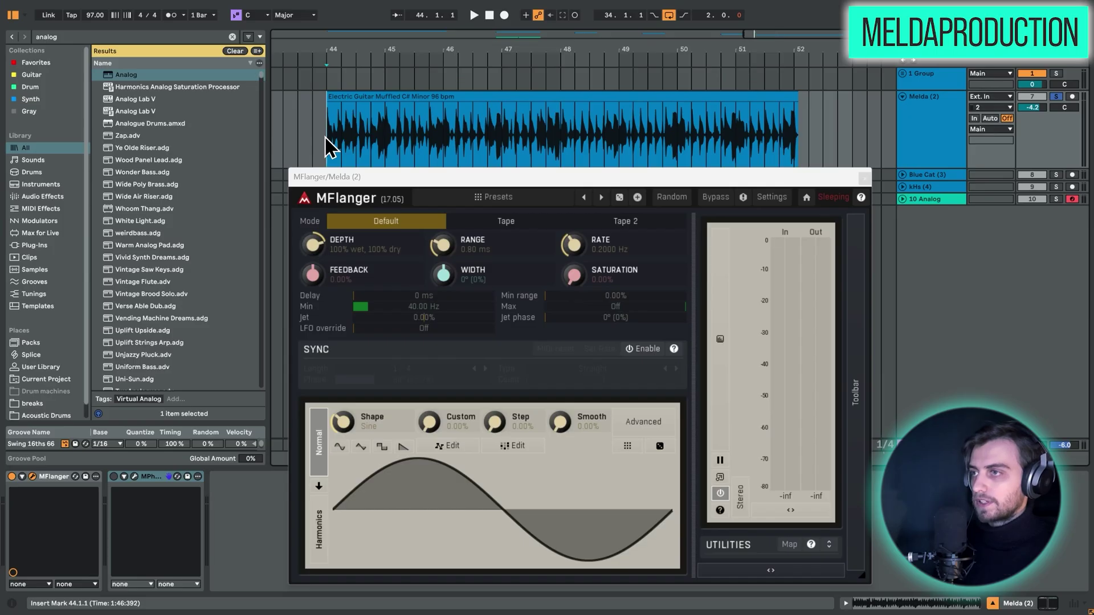
{"action": "key", "text": "space"}
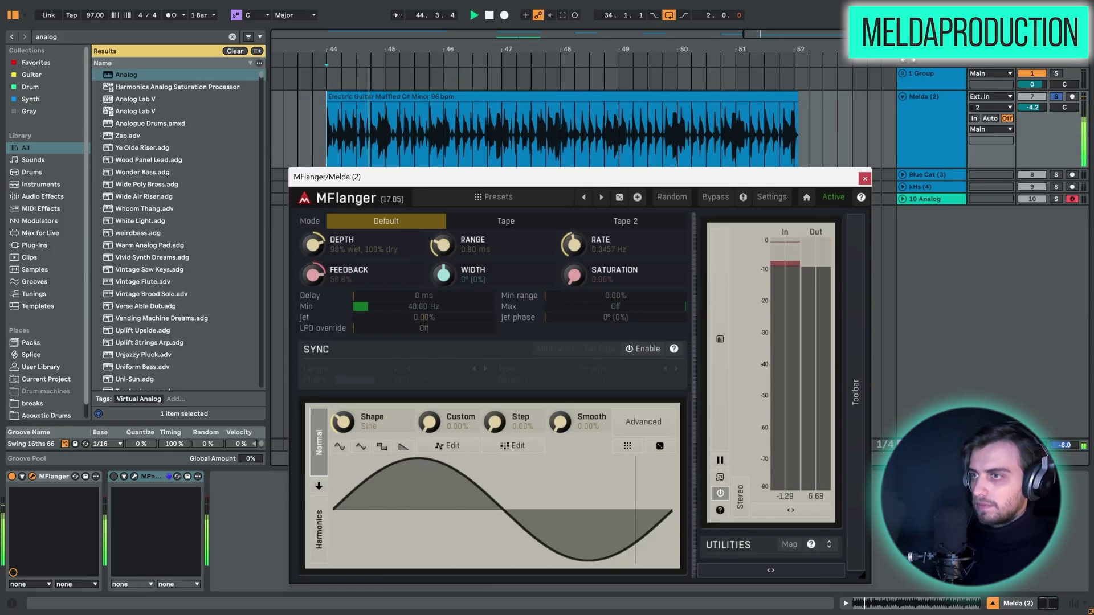
{"action": "left_click_drag", "start_coordinate": [574, 245], "coordinate": [573, 237]}
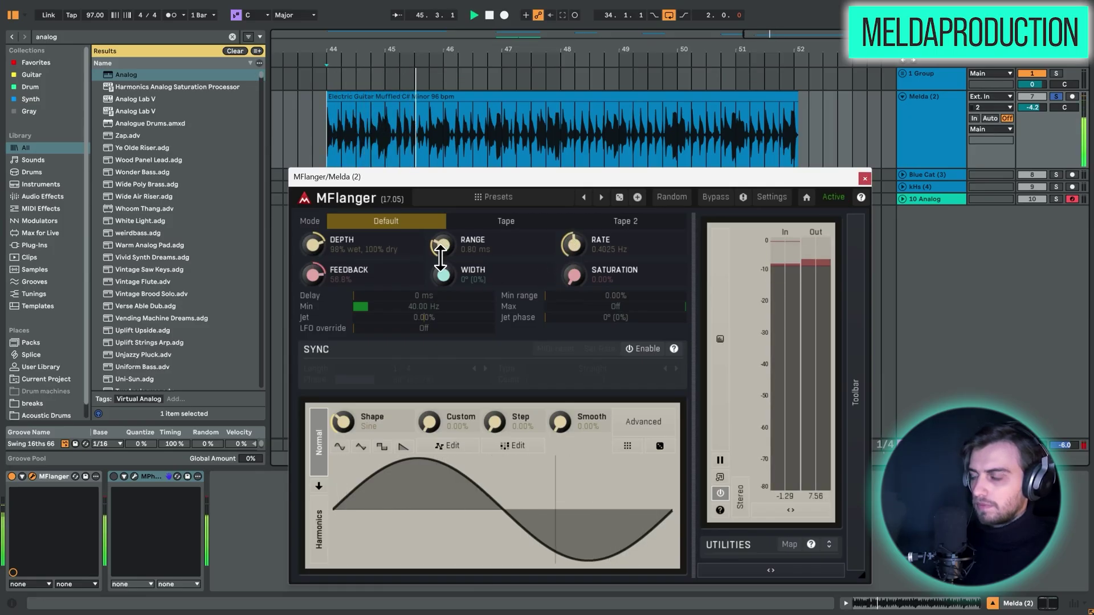
{"action": "key", "text": "space"}
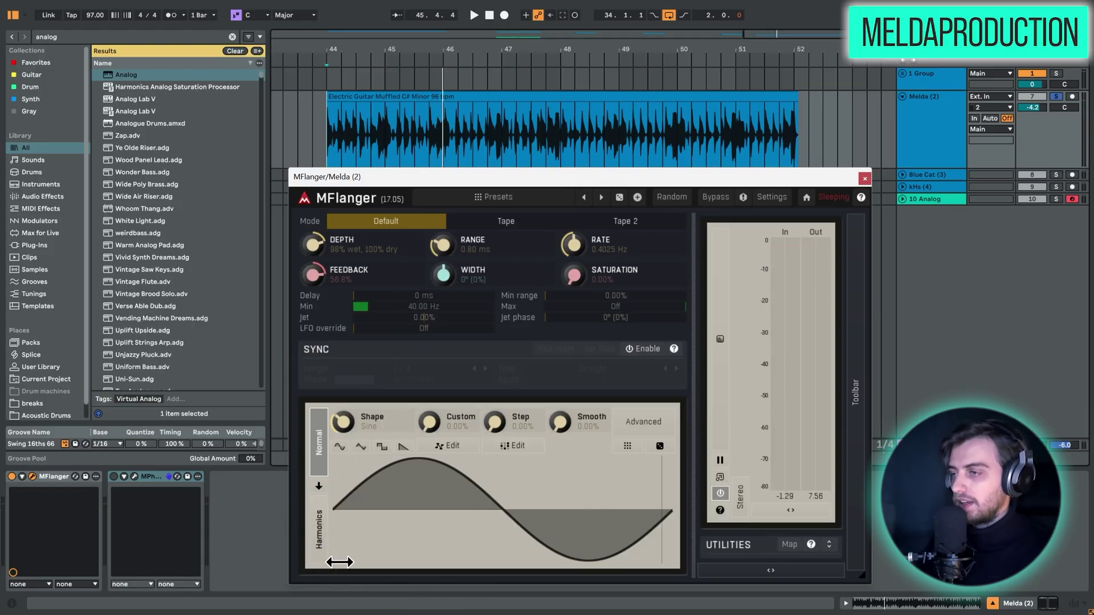
{"action": "left_click", "coordinate": [359, 446]}
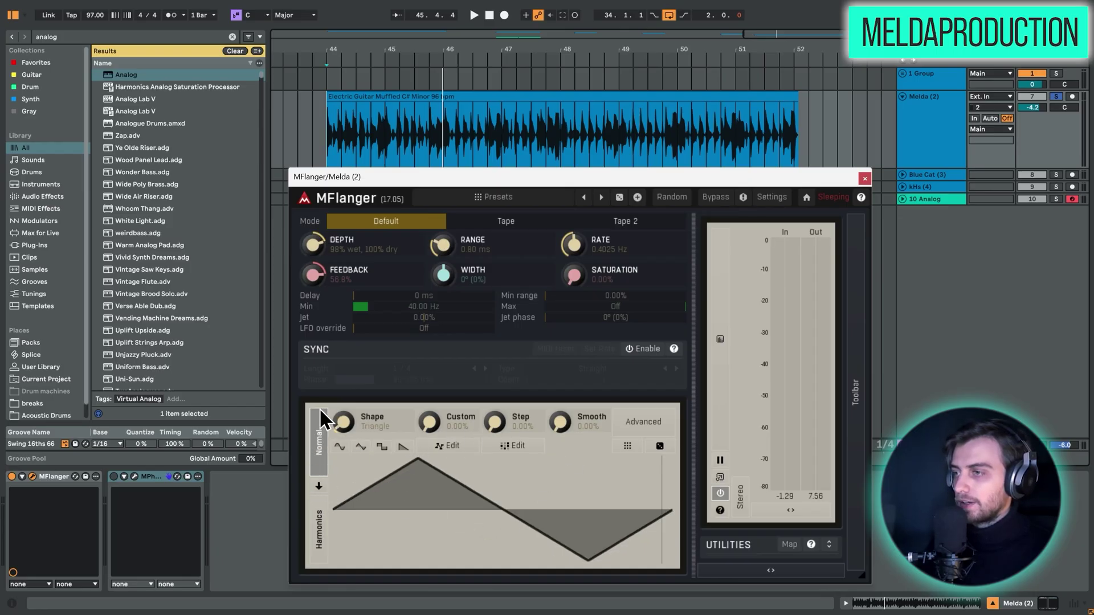
{"action": "key", "text": "space"}
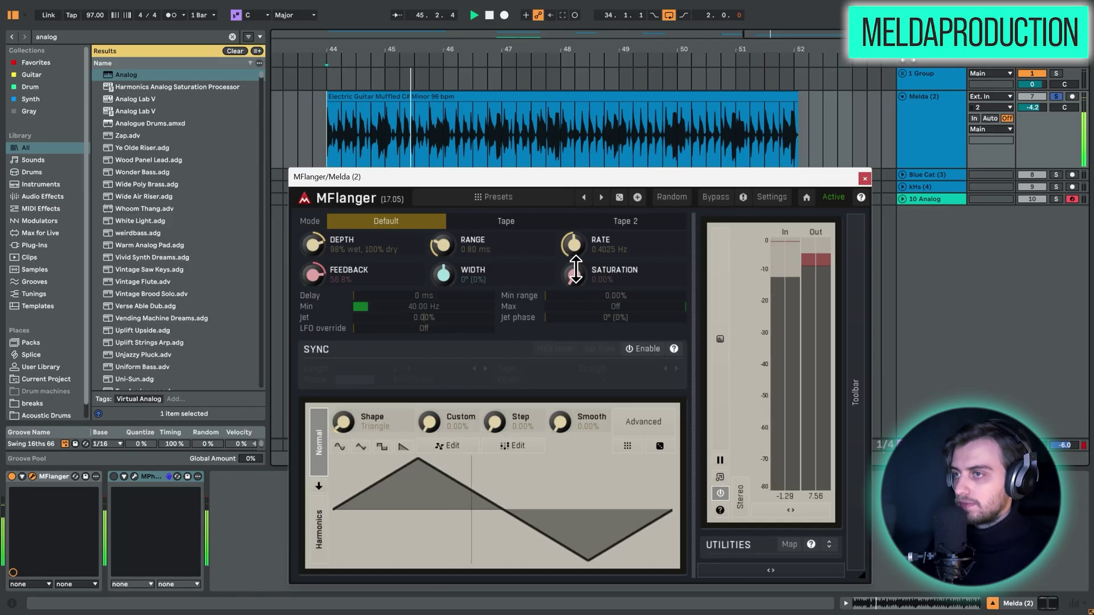
Step: Lower MFlanger saturation to 19.6%, adjust minimum delay, and set depth to -35% wet
{"action": "left_click_drag", "start_coordinate": [572, 276], "coordinate": [573, 291]}
{"action": "left_click_drag", "start_coordinate": [379, 306], "coordinate": [437, 283]}
{"action": "key", "text": "space"}
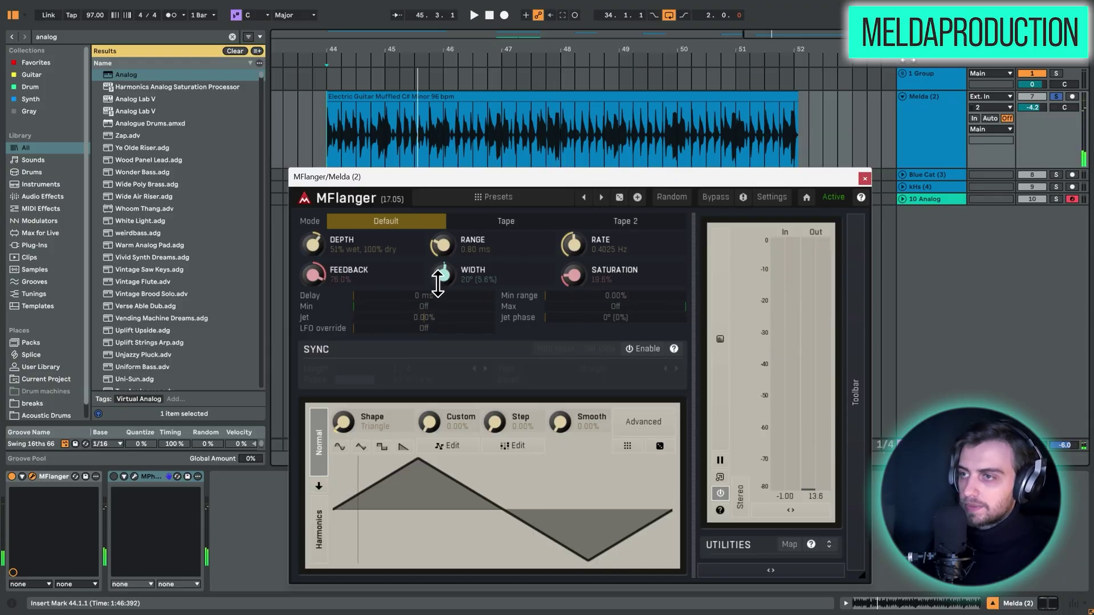
{"action": "key", "text": "space"}
{"action": "left_click_drag", "start_coordinate": [313, 244], "coordinate": [312, 259]}
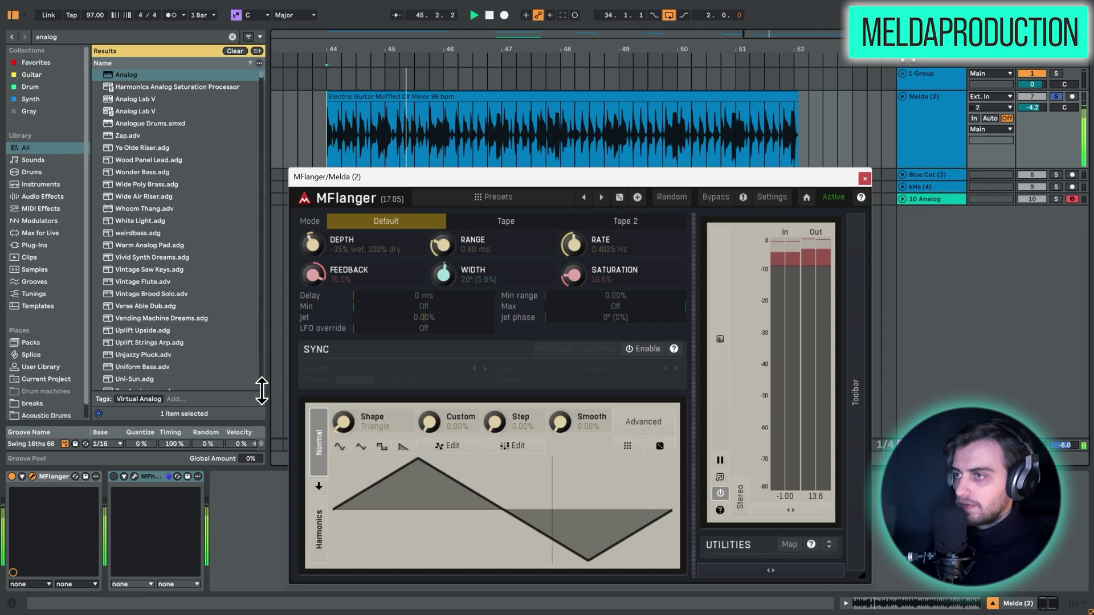
{"action": "left_click", "coordinate": [11, 490]}
{"action": "key", "text": "space"}
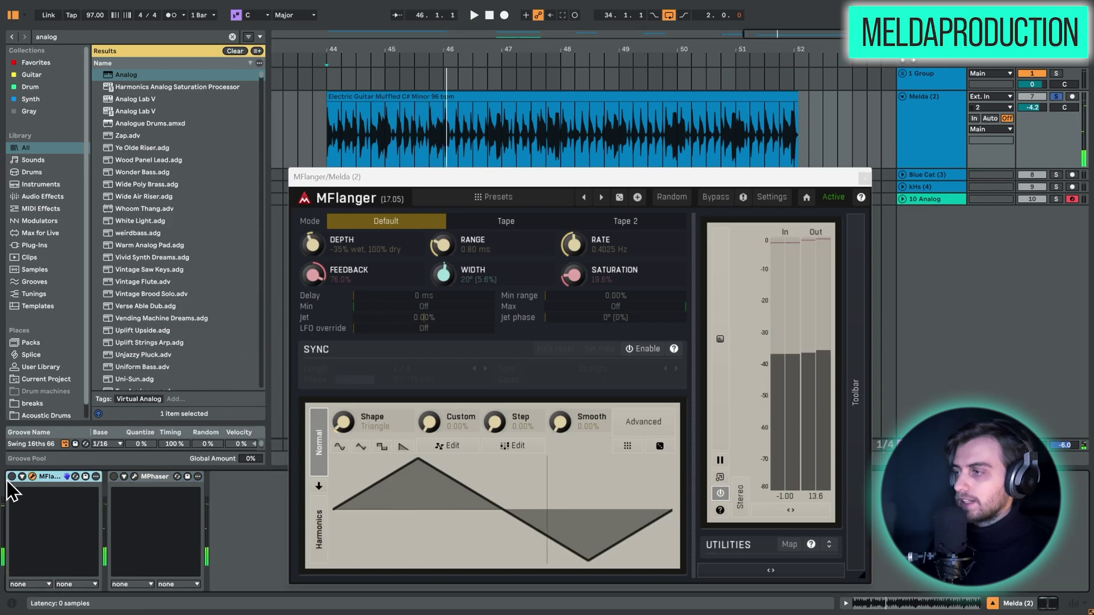
Step: Tune MPhaser's dry/wet, 62° width, feedback and a triangle LFO while auditioning
{"action": "left_click", "coordinate": [113, 476]}
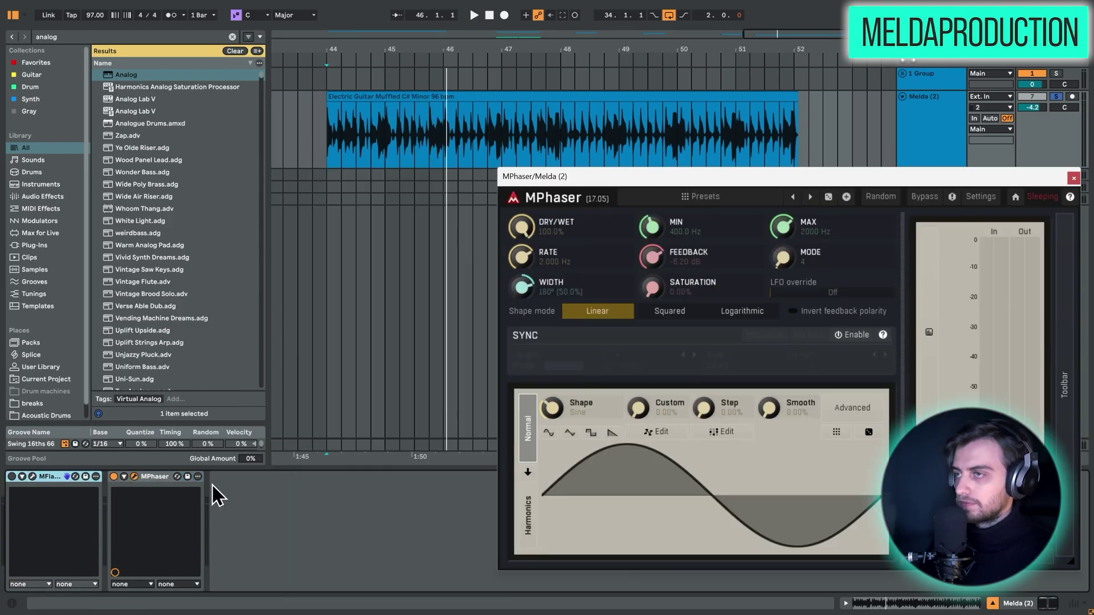
{"action": "key", "text": "space"}
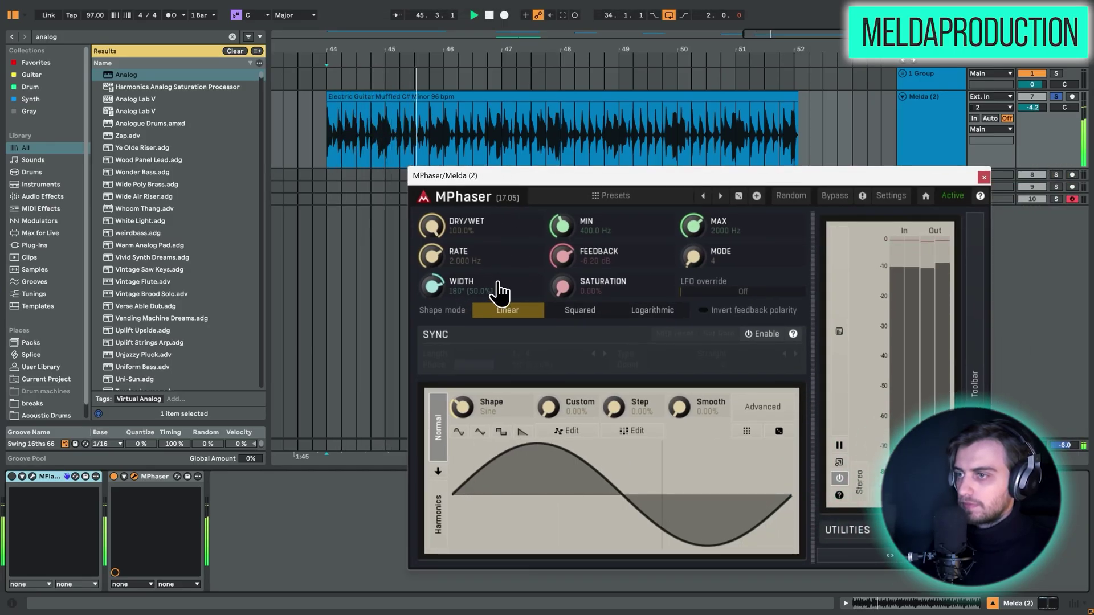
{"action": "mouse_move", "coordinate": [431, 226]}
{"action": "left_mouse_down"}
{"action": "mouse_move", "coordinate": [431, 268]}
{"action": "mouse_move", "coordinate": [432, 217]}
{"action": "left_mouse_up"}
{"action": "key", "text": "space"}
{"action": "left_click_drag", "start_coordinate": [481, 262], "coordinate": [480, 275]}
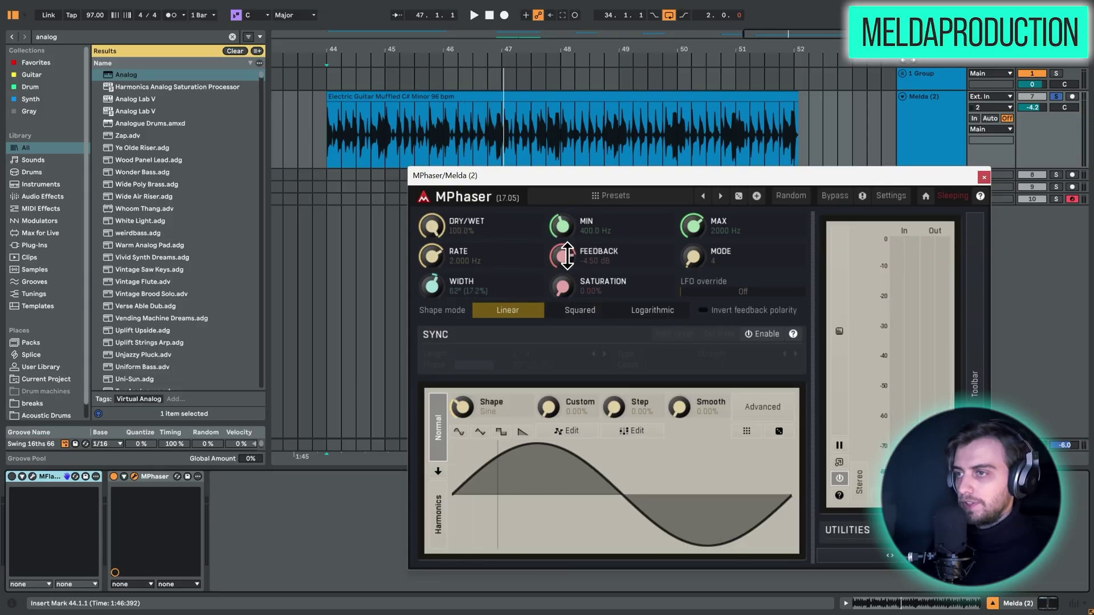
{"action": "key", "text": "space"}
{"action": "mouse_move", "coordinate": [567, 256]}
{"action": "left_mouse_down"}
{"action": "mouse_move", "coordinate": [567, 242]}
{"action": "mouse_move", "coordinate": [562, 258]}
{"action": "left_mouse_up"}
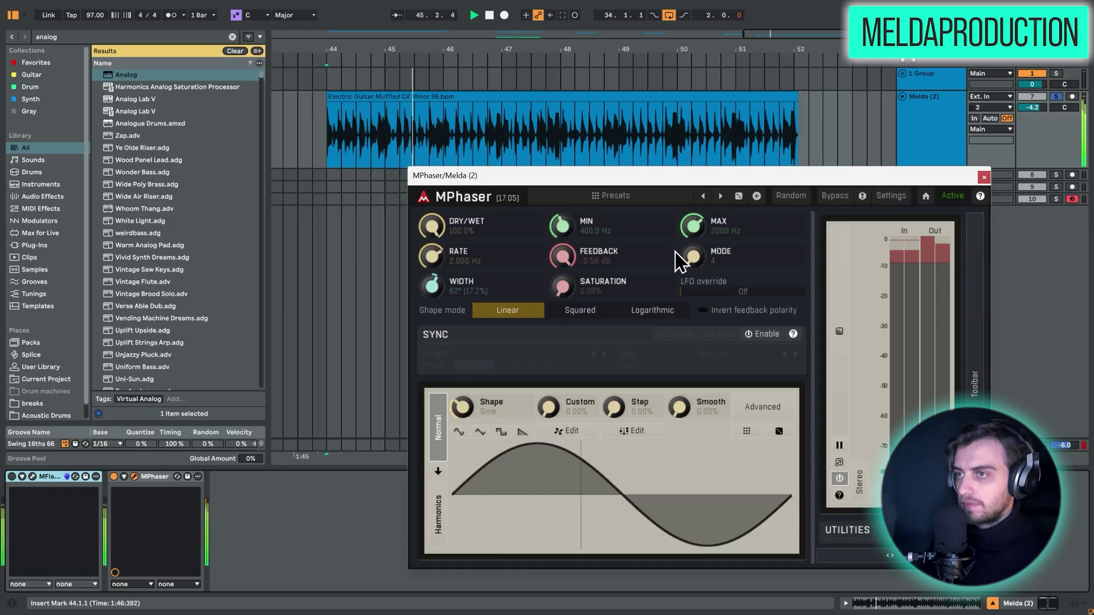
{"action": "key", "text": "space"}
{"action": "left_click", "coordinate": [481, 431]}
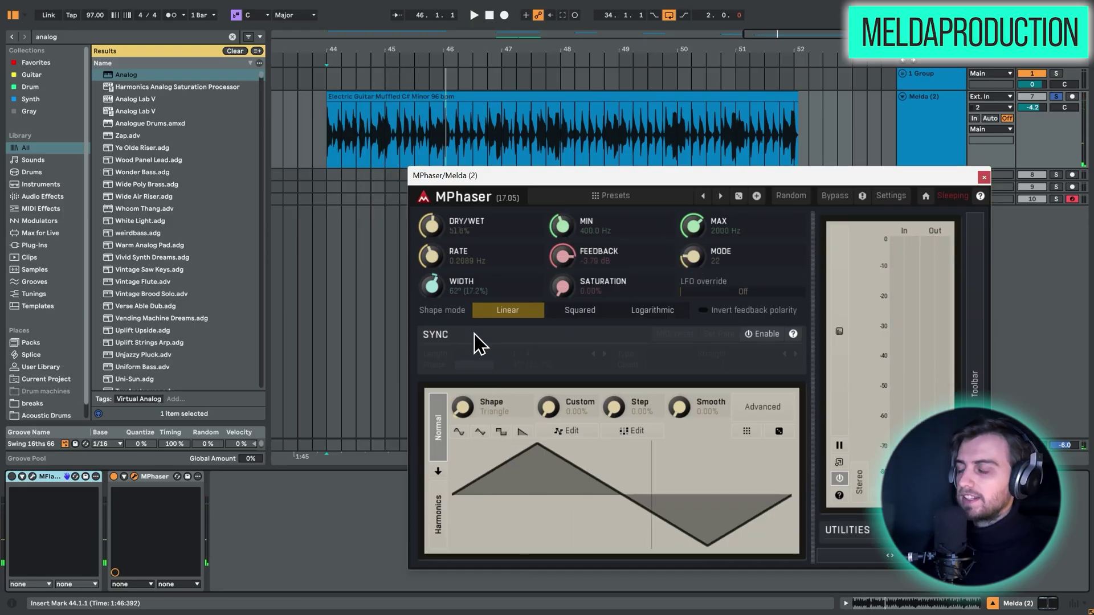
Step: Raise MPhaser mode from 38 to 47 during playback, then close its window
{"action": "left_click_drag", "start_coordinate": [480, 186], "coordinate": [438, 194]}
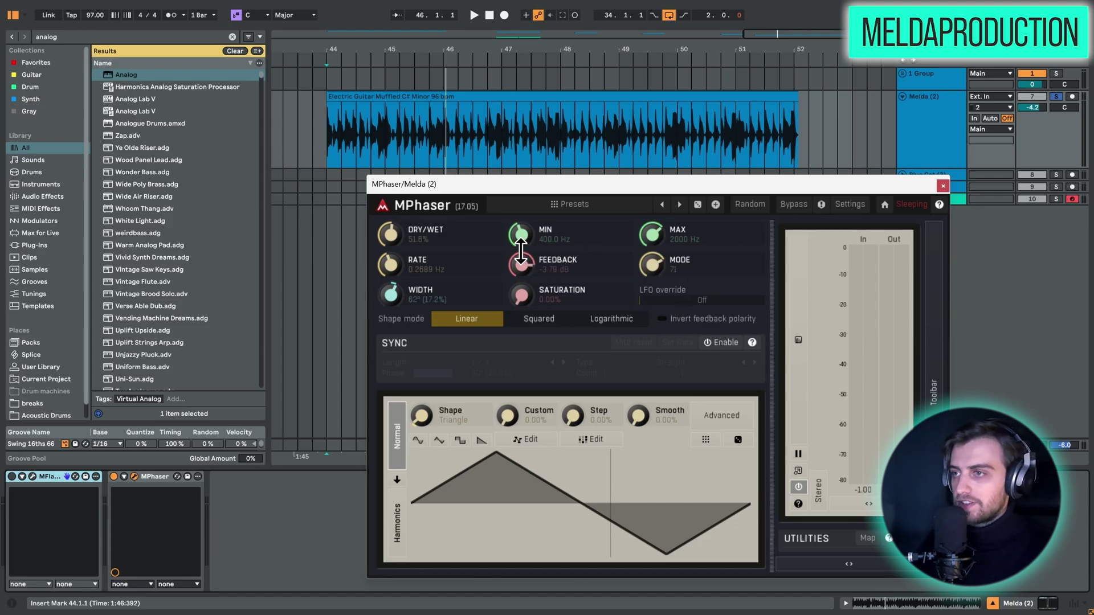
{"action": "key", "text": "space"}
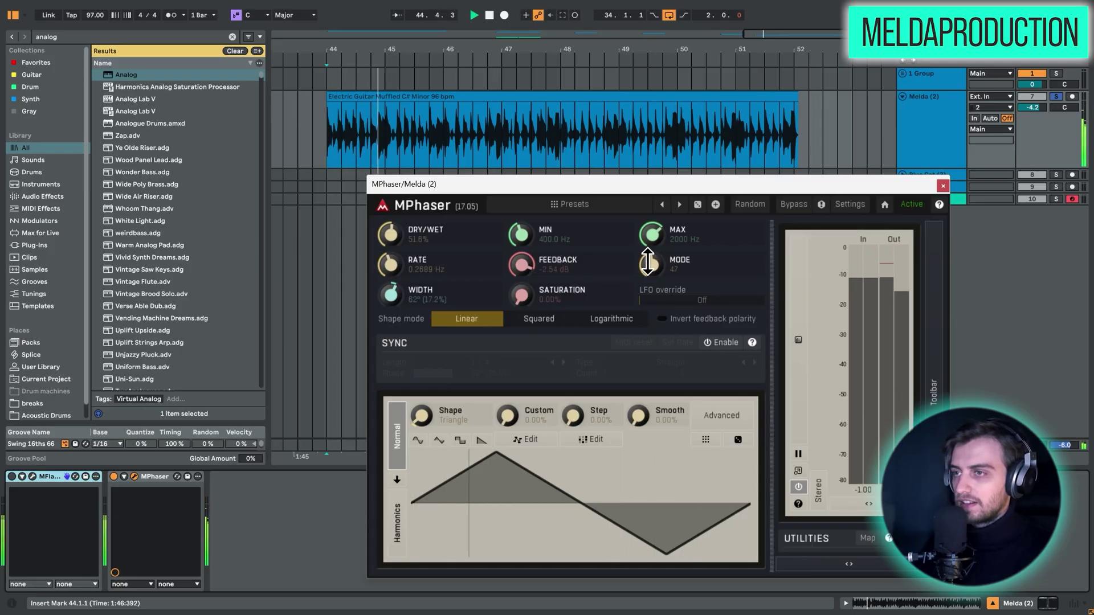
{"action": "left_click_drag", "start_coordinate": [652, 267], "coordinate": [651, 251]}
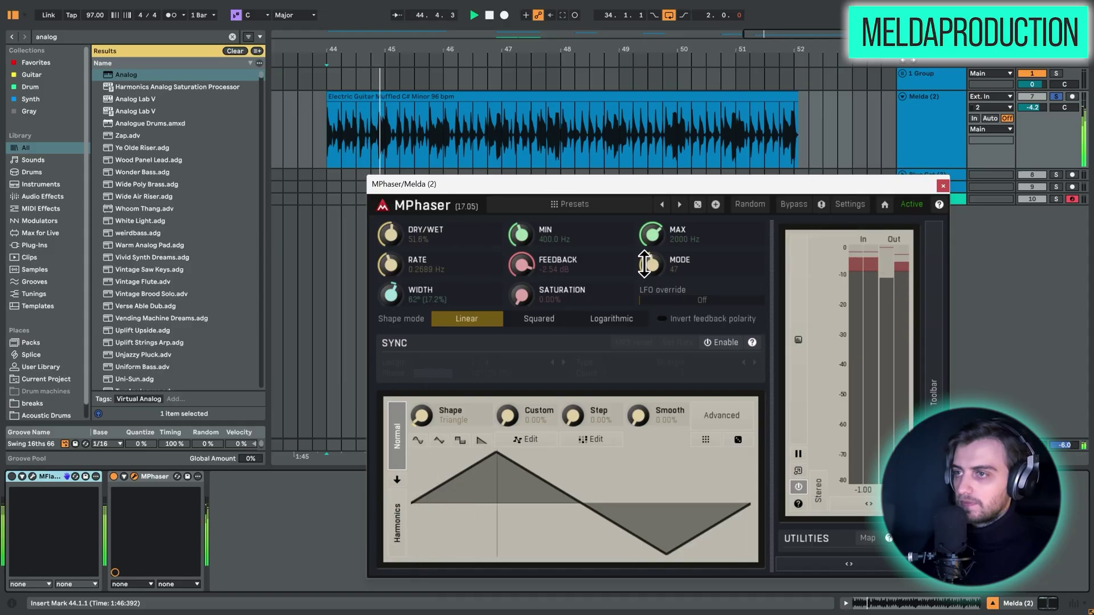
{"action": "key", "text": "space"}
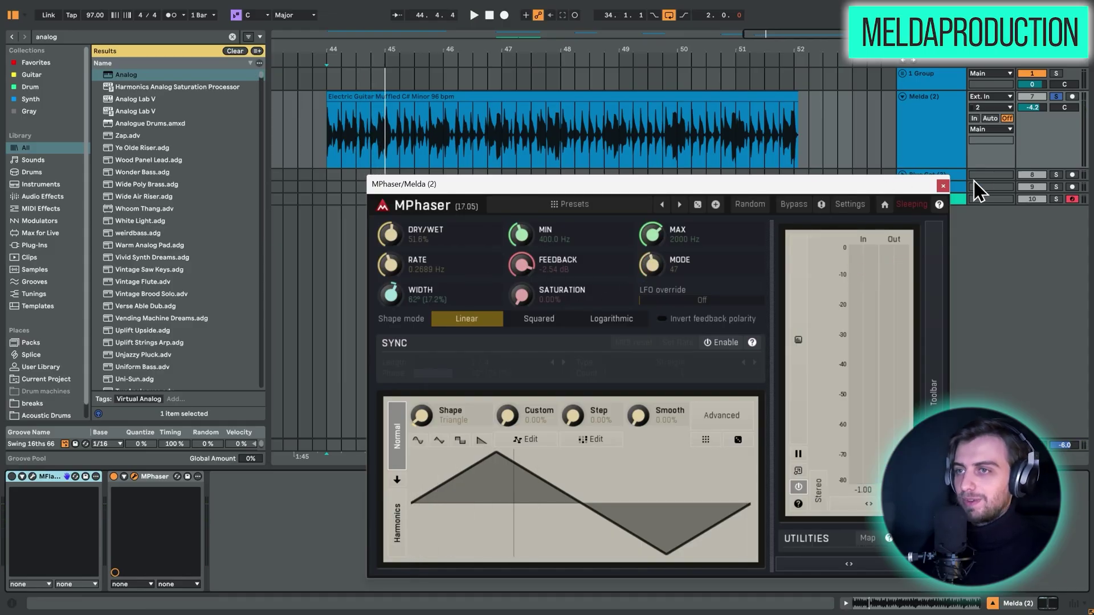
{"action": "left_click", "coordinate": [943, 186]}
Step: Zoom out, fold the Melda track, and zoom in on the Blue Cat (3) track
{"action": "left_click", "coordinate": [795, 147]}
{"action": "key", "text": "minus"}
{"action": "key", "text": "minus"}
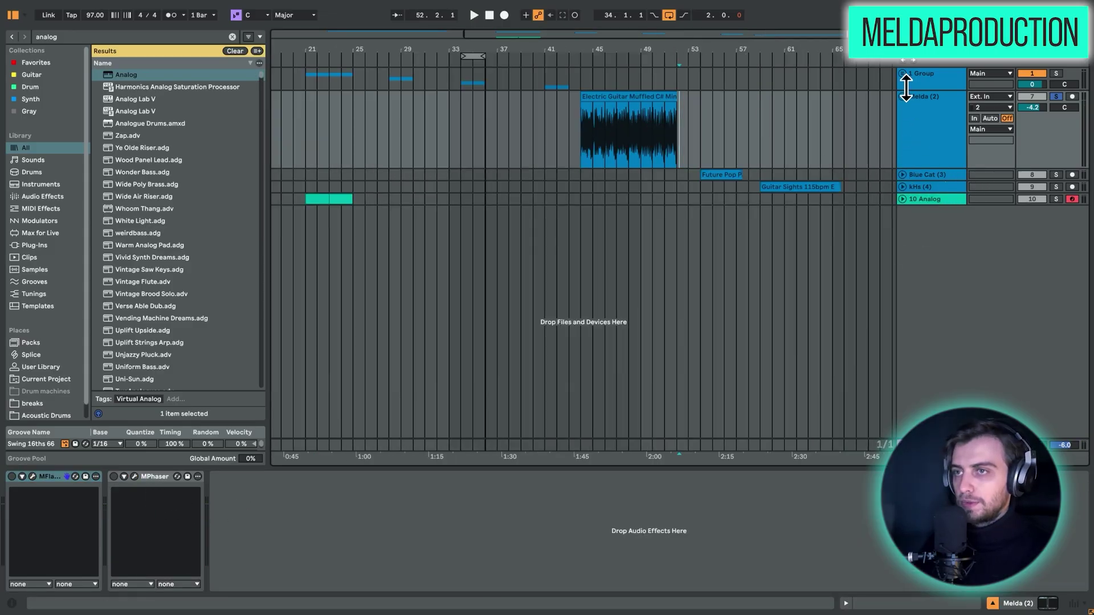
{"action": "left_click", "coordinate": [902, 96]}
{"action": "left_click", "coordinate": [926, 110]}
{"action": "key", "text": "z"}
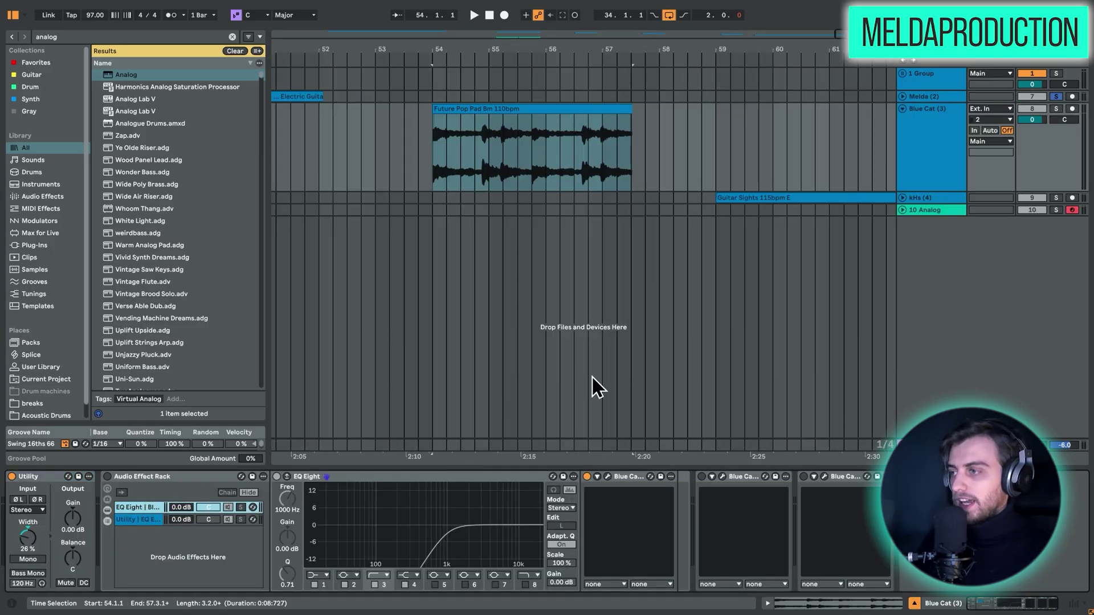
Step: Solo Blue Cat (3) and play the Future Pop Pad clip, then focus its device chain
{"action": "left_click", "coordinate": [589, 112]}
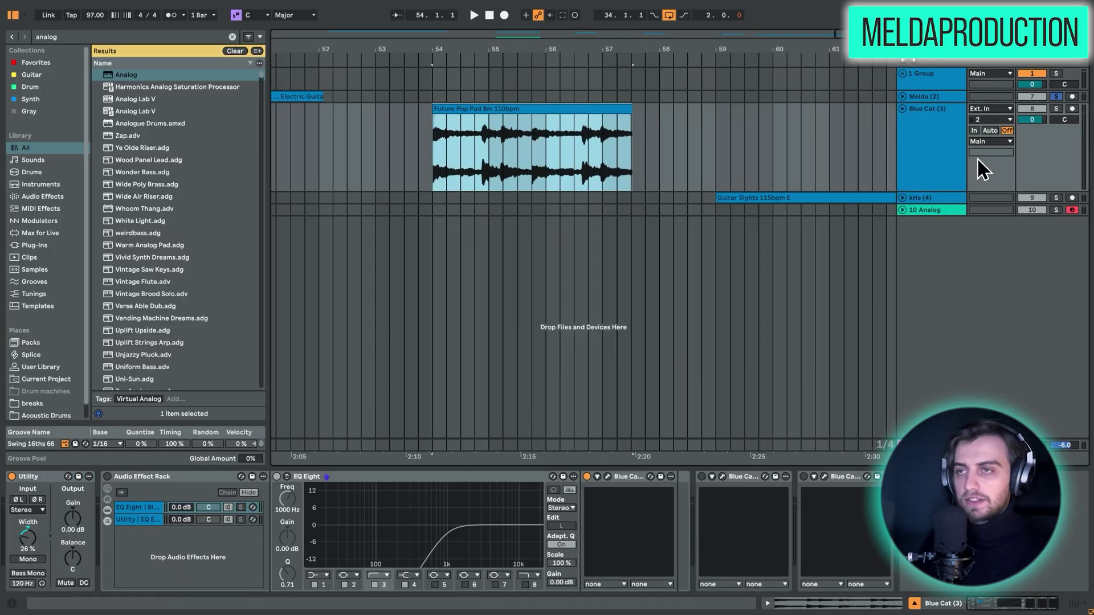
{"action": "left_click", "coordinate": [1055, 108]}
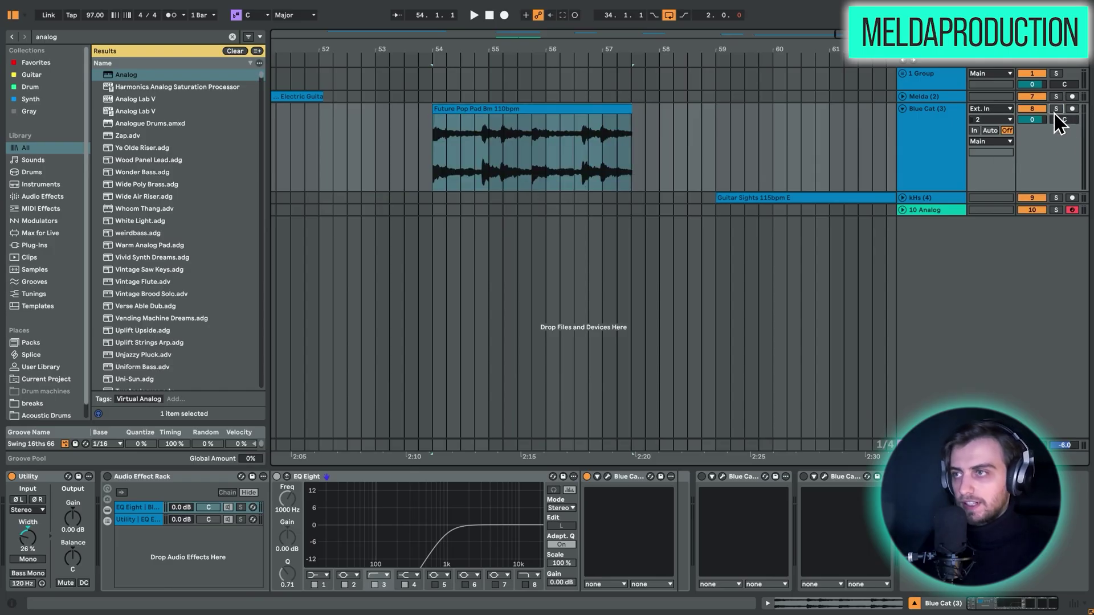
{"action": "left_click", "coordinate": [549, 104]}
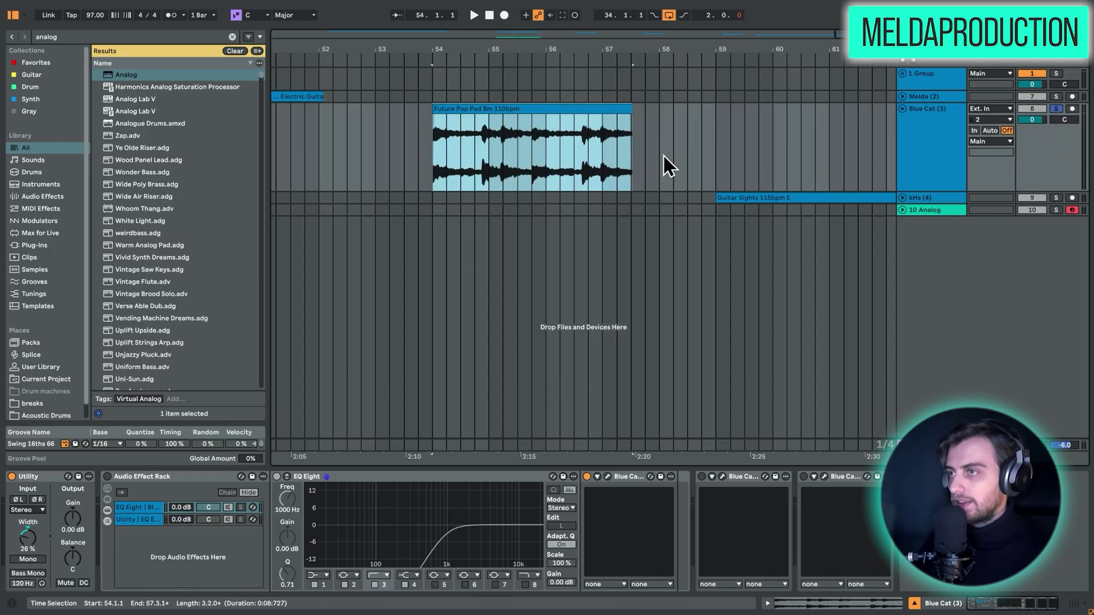
{"action": "key", "text": "space"}
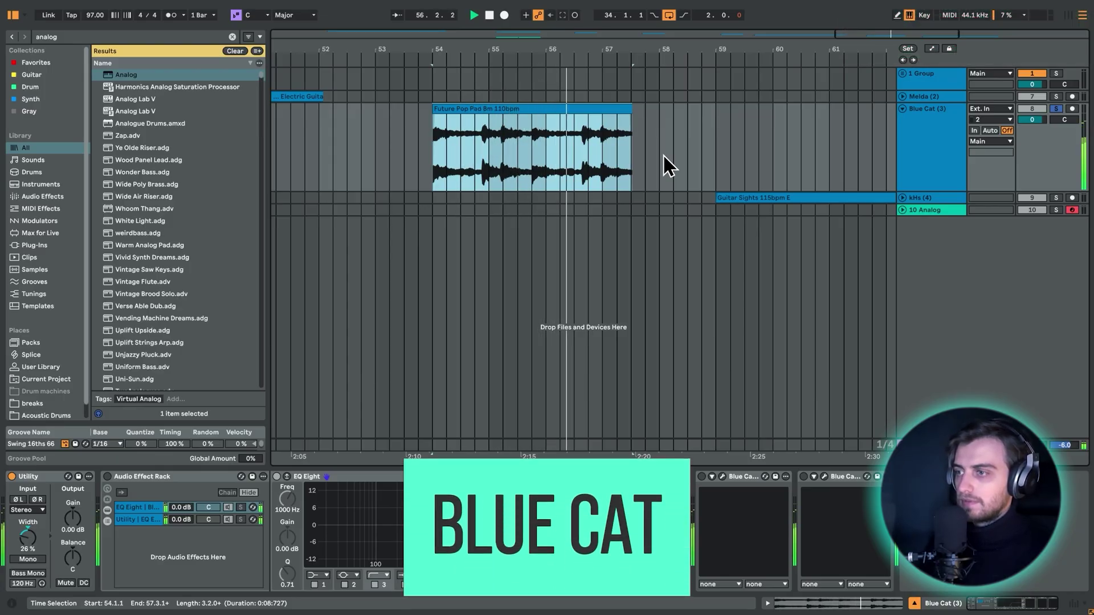
{"action": "key", "text": "space"}
{"action": "left_click", "coordinate": [108, 488]}
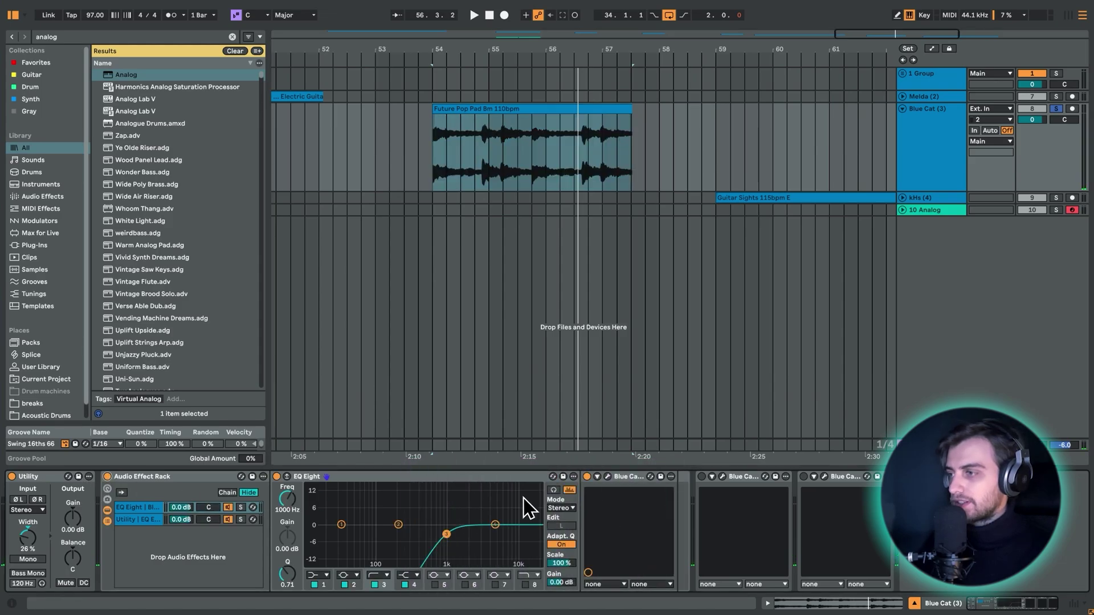
Step: Open the Blue Cat Phaser window beside the pad clip and audition the pad through it
{"action": "left_click", "coordinate": [607, 477]}
{"action": "left_click_drag", "start_coordinate": [490, 80], "coordinate": [752, 251]}
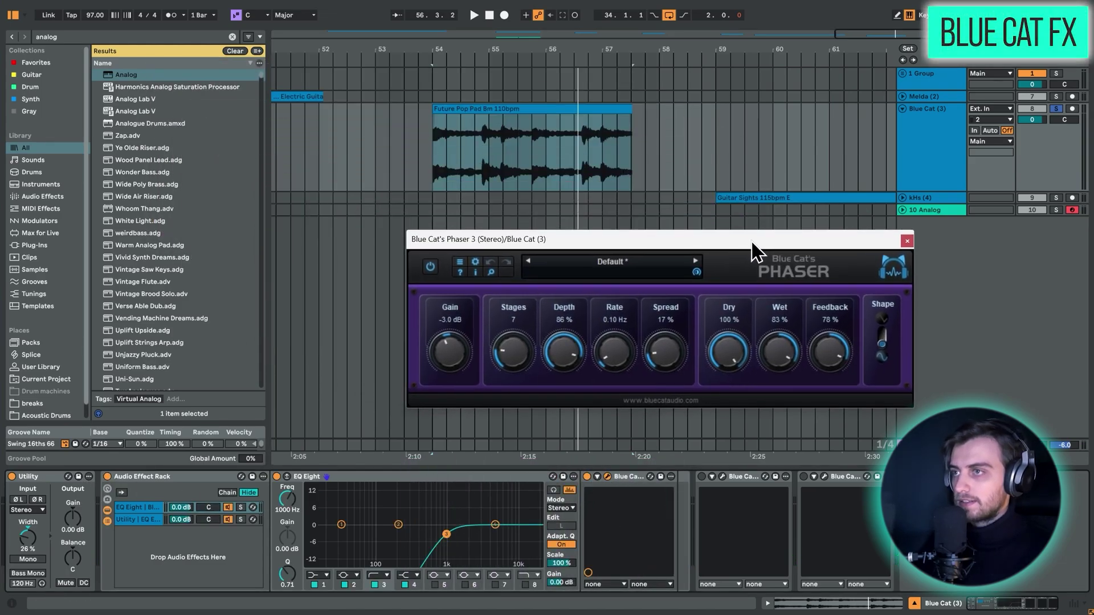
{"action": "left_click", "coordinate": [505, 141]}
{"action": "left_click", "coordinate": [475, 106]}
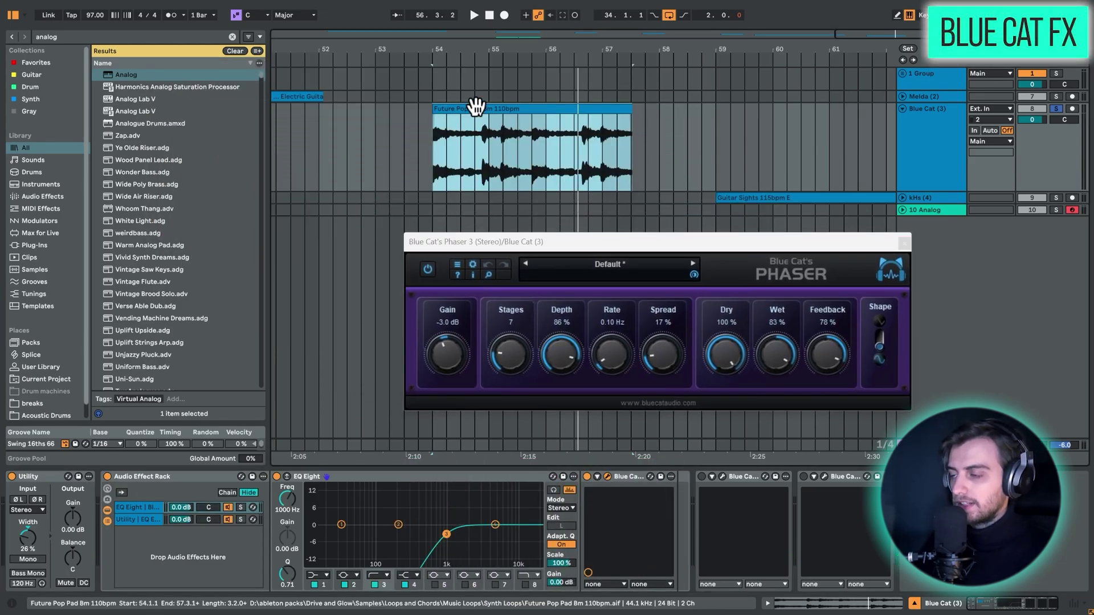
{"action": "key", "text": "space"}
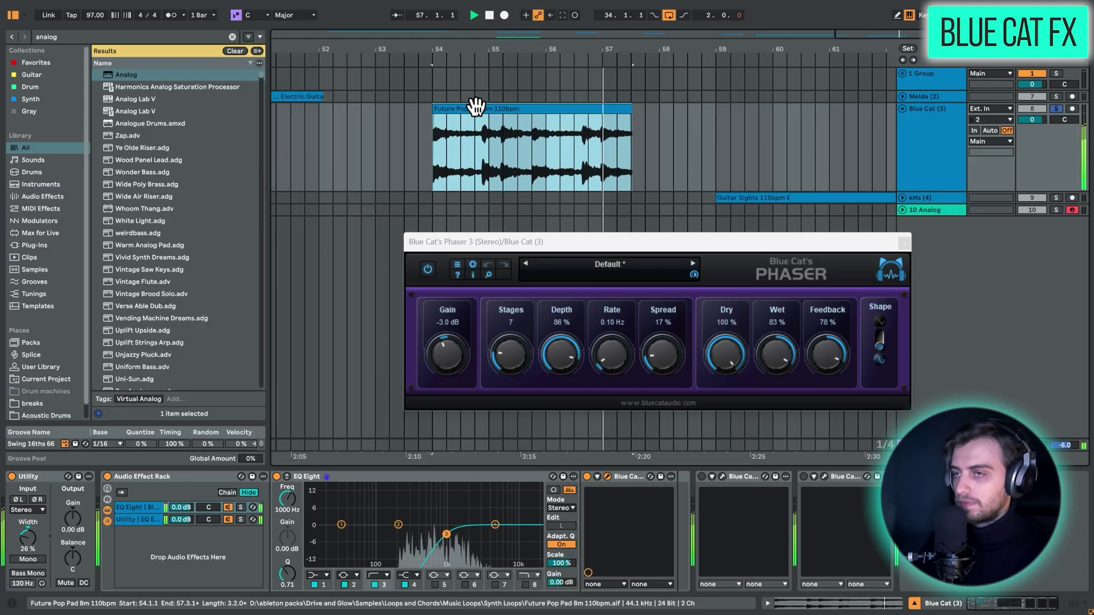
{"action": "key", "text": "space"}
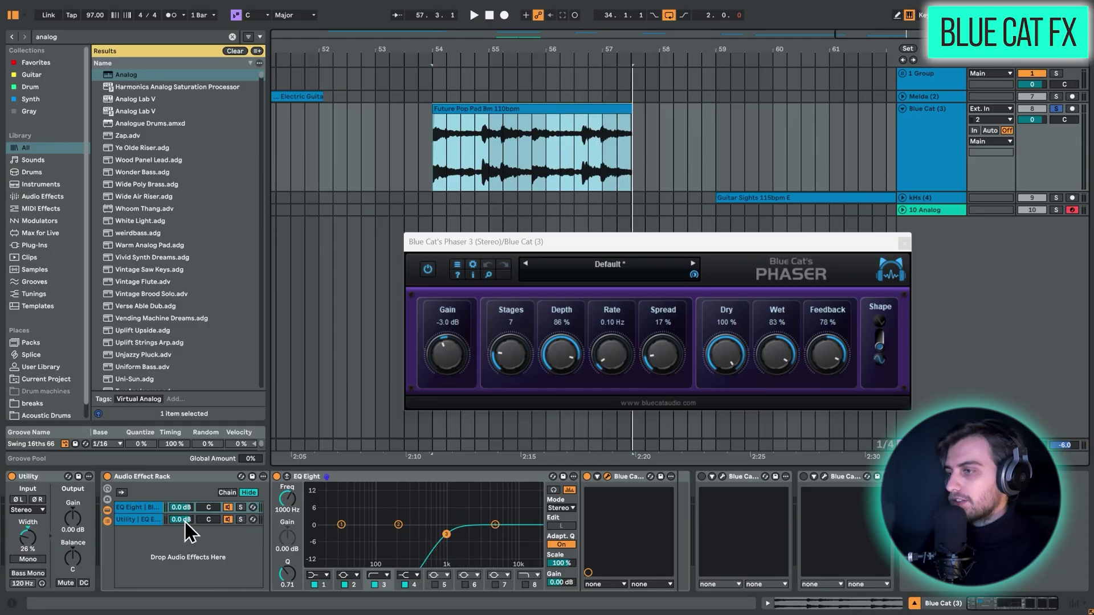
Step: Browse the Audio Effect Rack's EQ Eight chains, ending on the Utility and low-pass EQ chain
{"action": "left_click", "coordinate": [123, 510]}
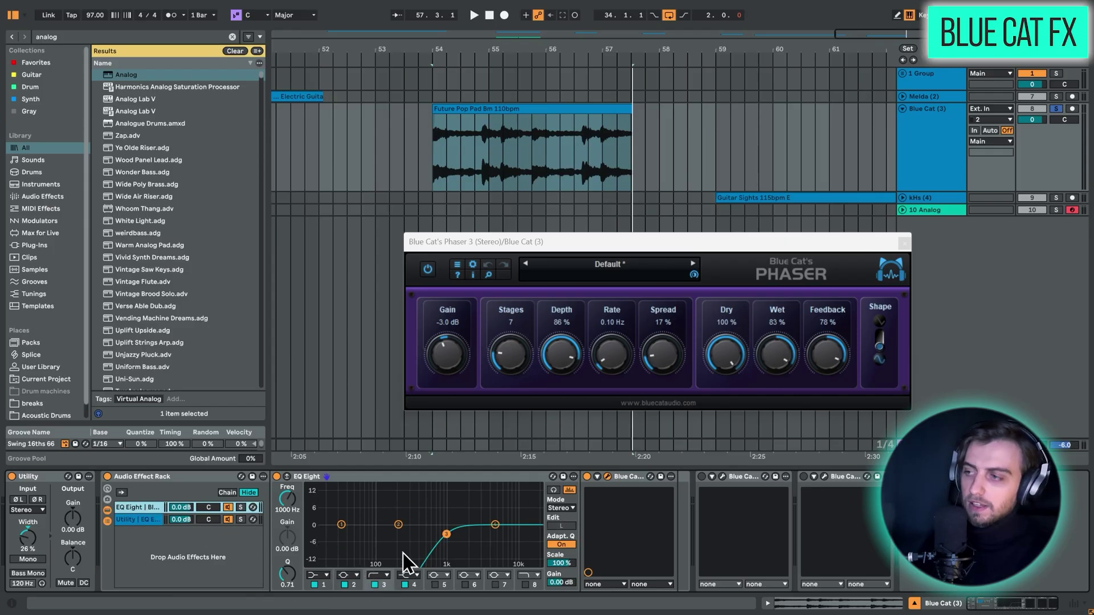
{"action": "left_click", "coordinate": [149, 521]}
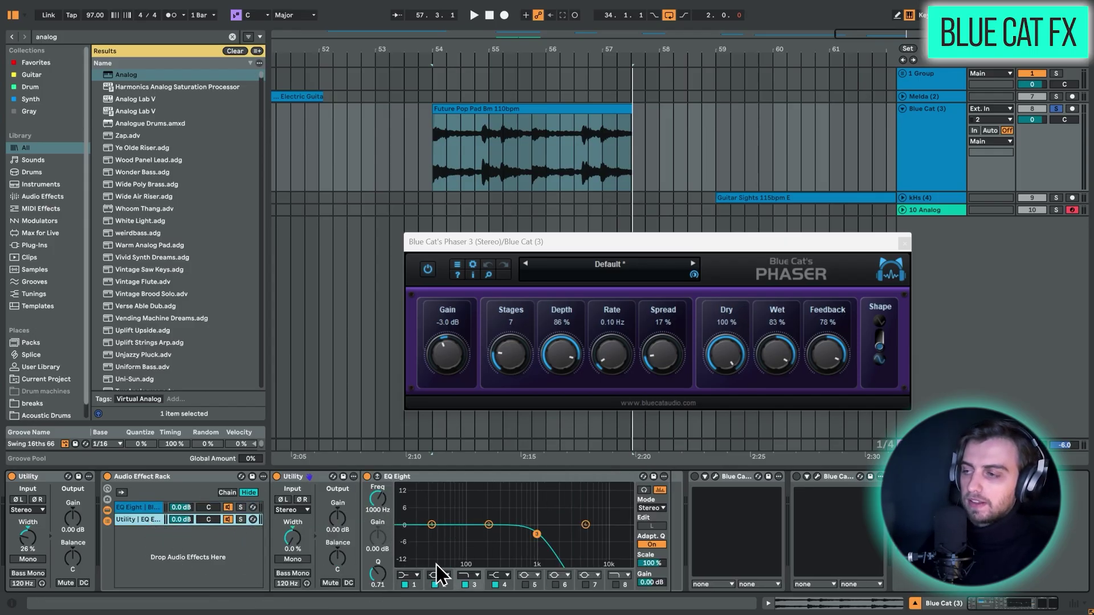
{"action": "left_click", "coordinate": [135, 507]}
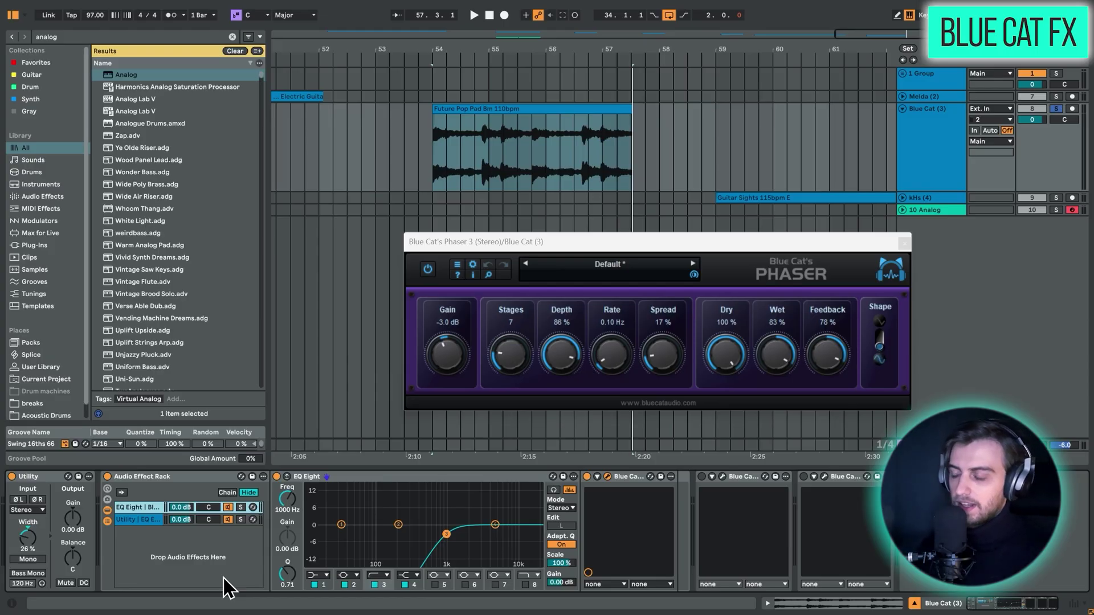
{"action": "left_click", "coordinate": [127, 520]}
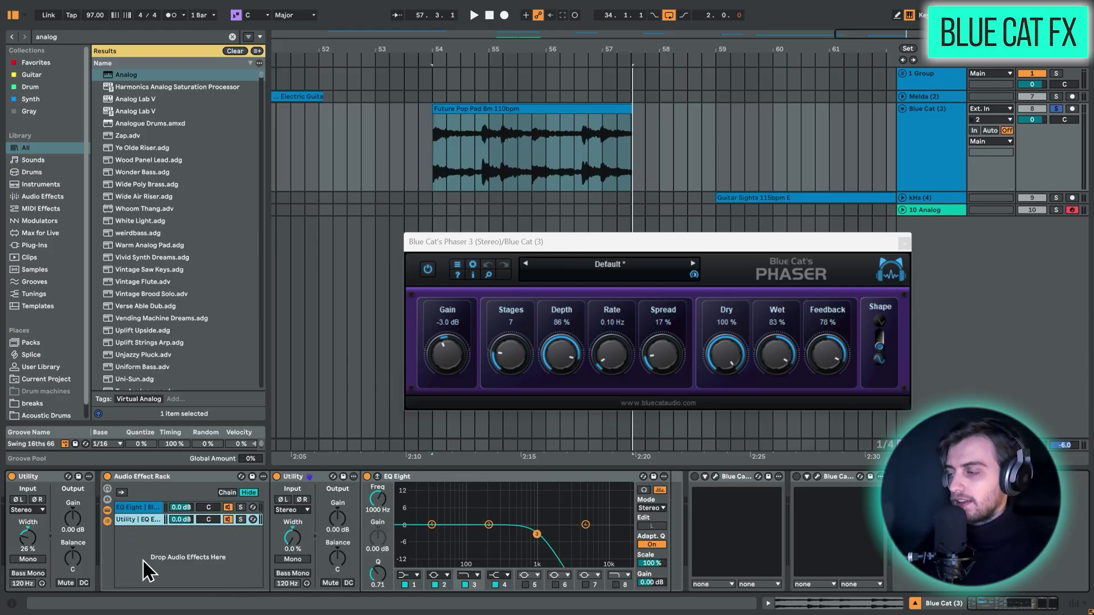
Step: Switch off the Audio Effect Rack, close the Phaser and bring up Blue Cat's Flanger window
{"action": "left_click", "coordinate": [105, 476]}
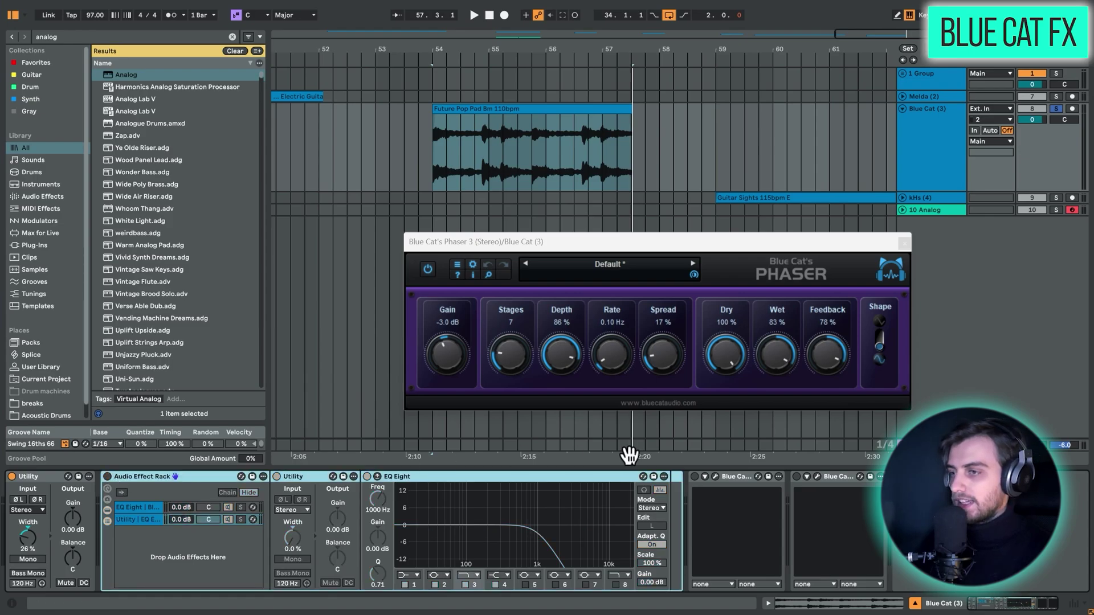
{"action": "left_click", "coordinate": [905, 244]}
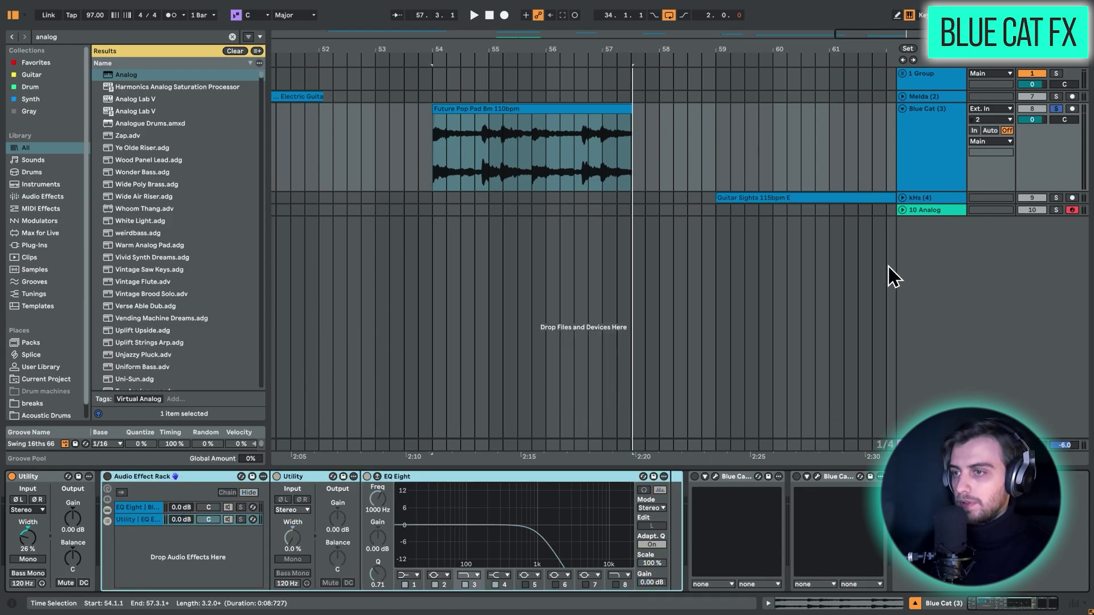
{"action": "left_click", "coordinate": [715, 477]}
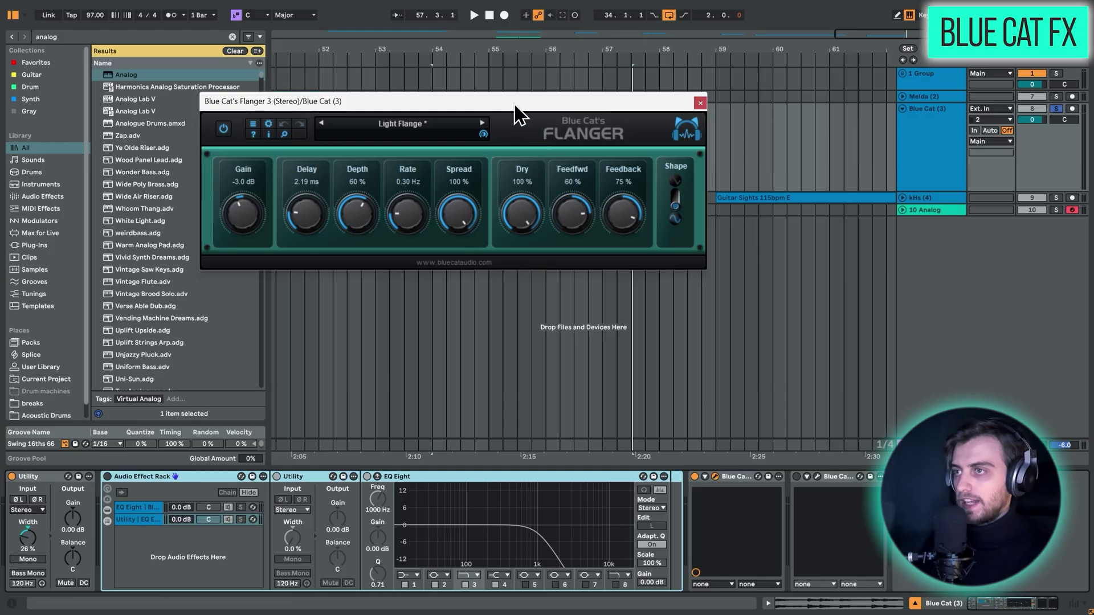
{"action": "left_click_drag", "start_coordinate": [515, 104], "coordinate": [655, 276]}
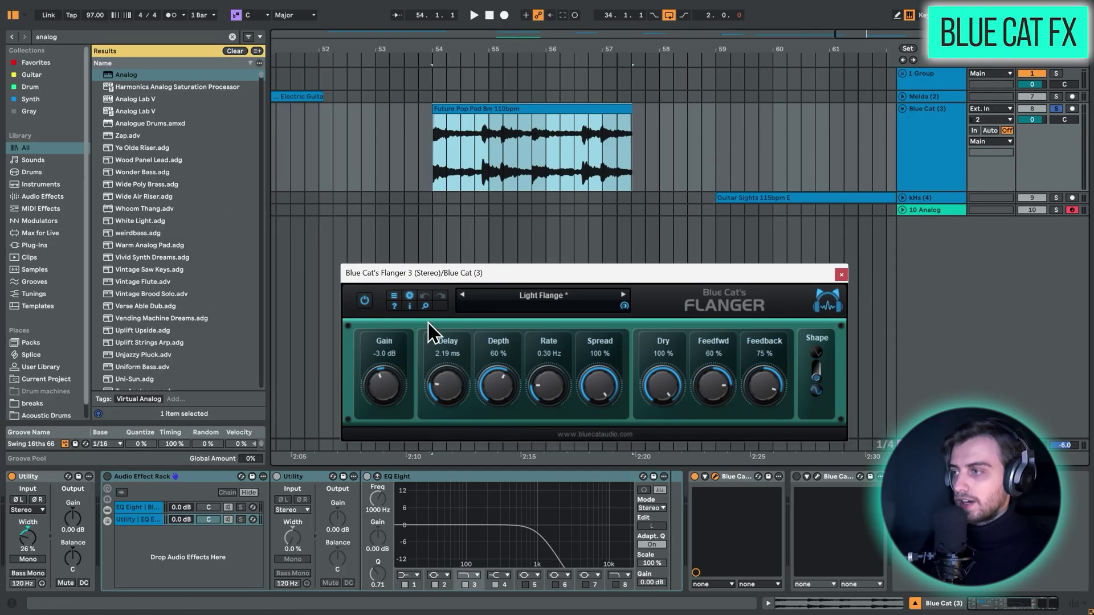
Step: Play the pad and step the Flanger preset past Resonator II to Slow Bass Flange
{"action": "key", "text": "space"}
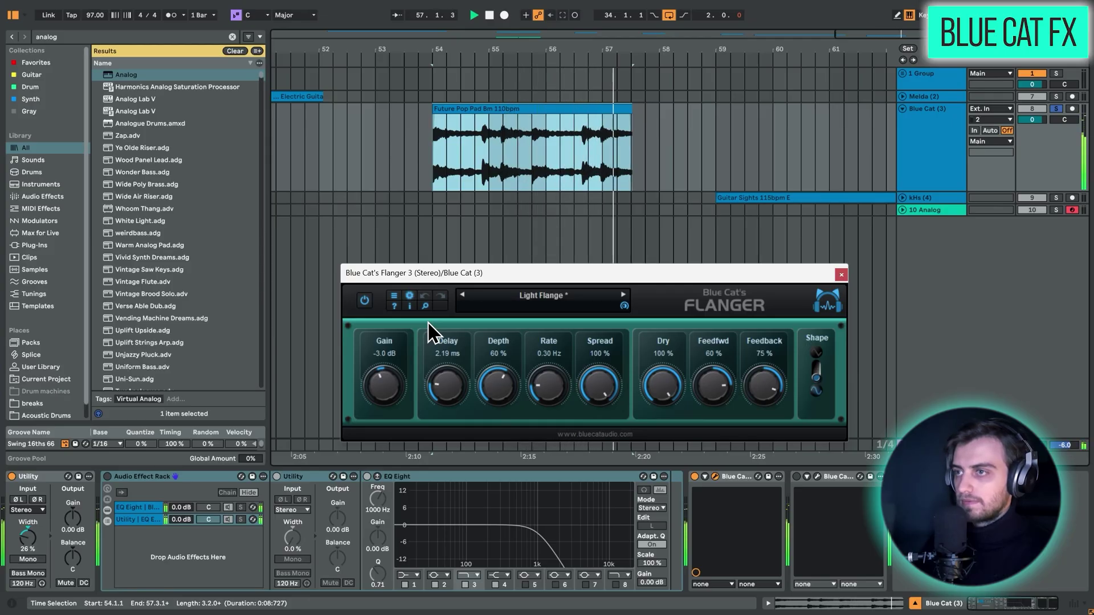
{"action": "left_click", "coordinate": [623, 296]}
{"action": "left_click", "coordinate": [623, 297]}
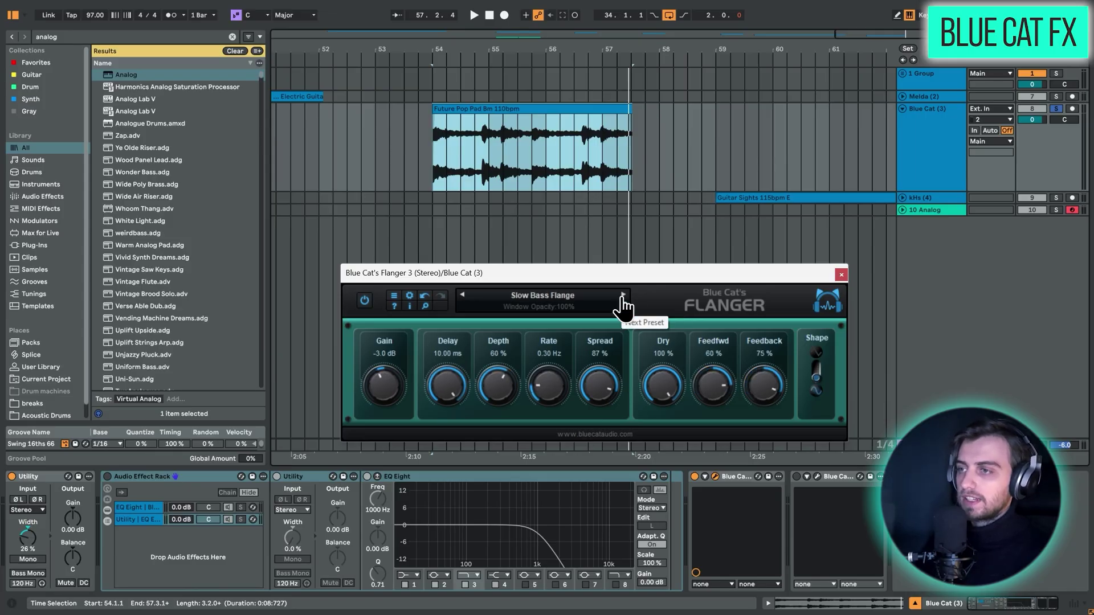
{"action": "key", "text": "ctrl+alt+p"}
Step: Close the Flanger window, switch on Blue Cat's Chorus and open its editor
{"action": "left_click", "coordinate": [702, 485]}
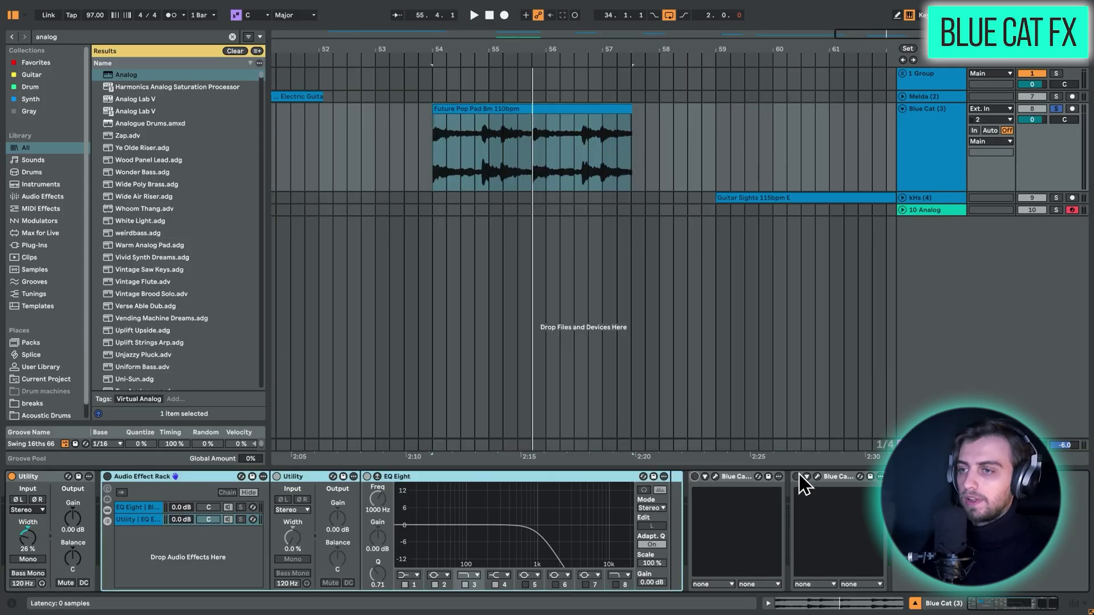
{"action": "left_click", "coordinate": [797, 477]}
{"action": "left_click", "coordinate": [817, 477]}
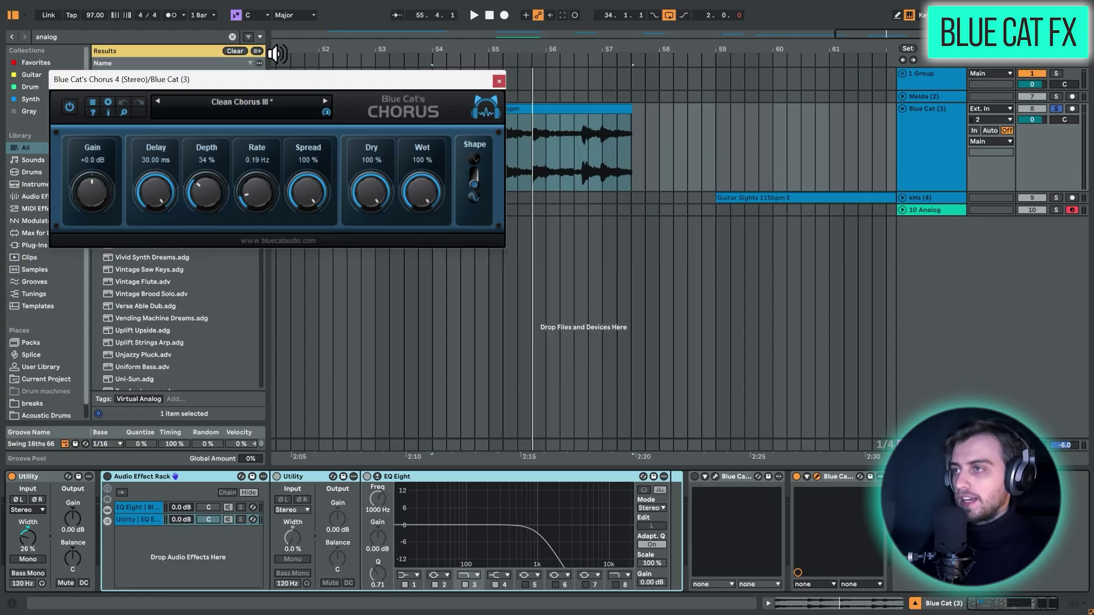
{"action": "left_click_drag", "start_coordinate": [294, 88], "coordinate": [609, 245]}
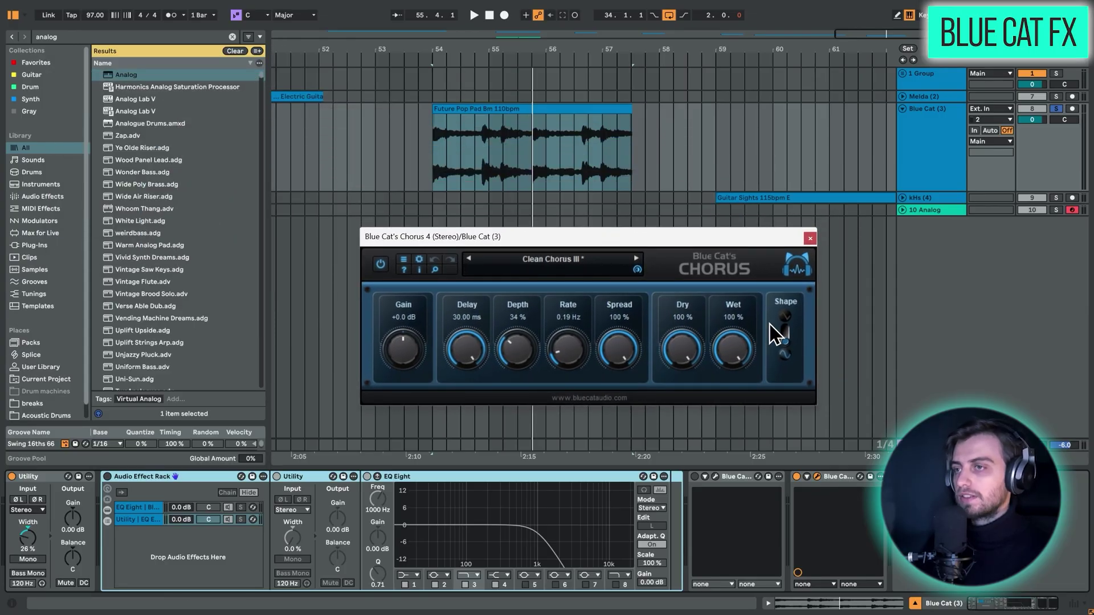
Step: Play the Future Pop Pad clip through the Chorus's Clean Chorus III preset, then stop
{"action": "left_click", "coordinate": [484, 147]}
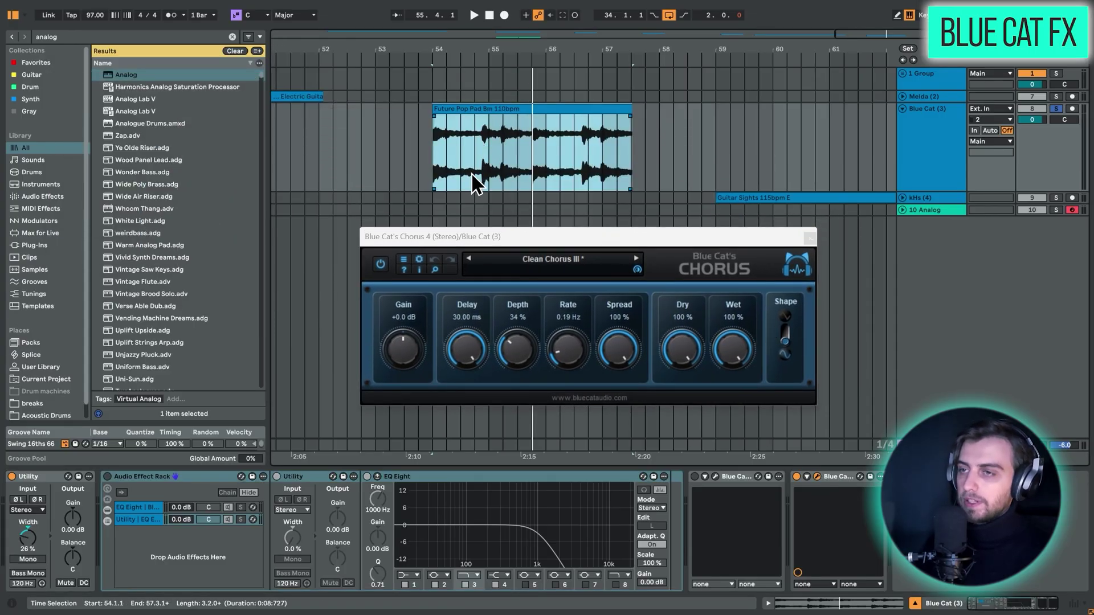
{"action": "key", "text": "space"}
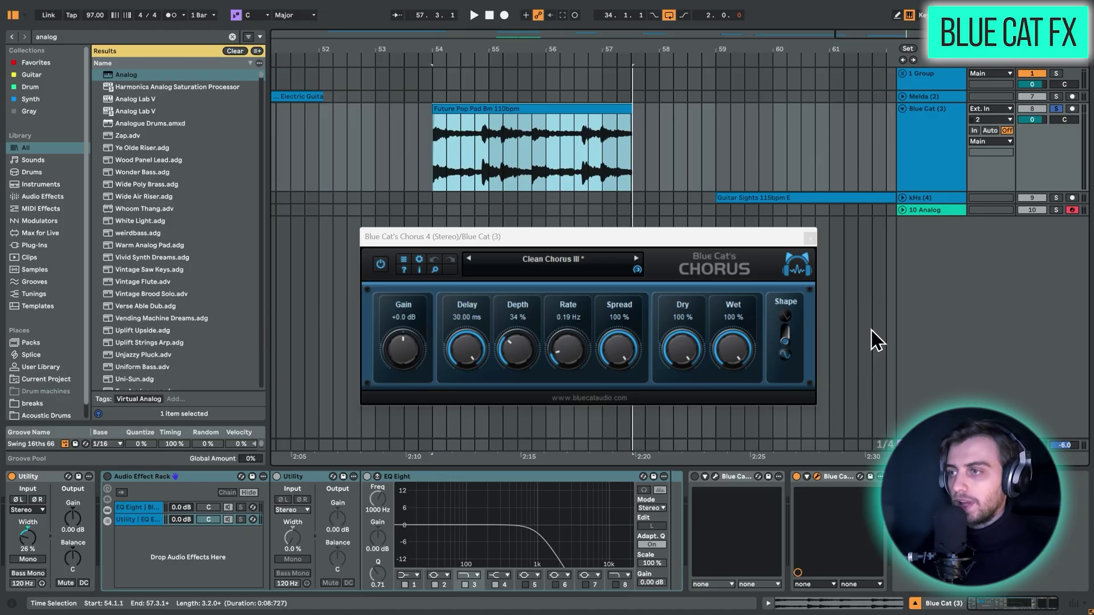
{"action": "key", "text": "ctrl+alt+p"}
Step: Fold the Blue Cat track, select and unfold kHs (4), and select the Guitar Sights clip
{"action": "left_click", "coordinate": [902, 108]}
{"action": "left_click", "coordinate": [922, 121]}
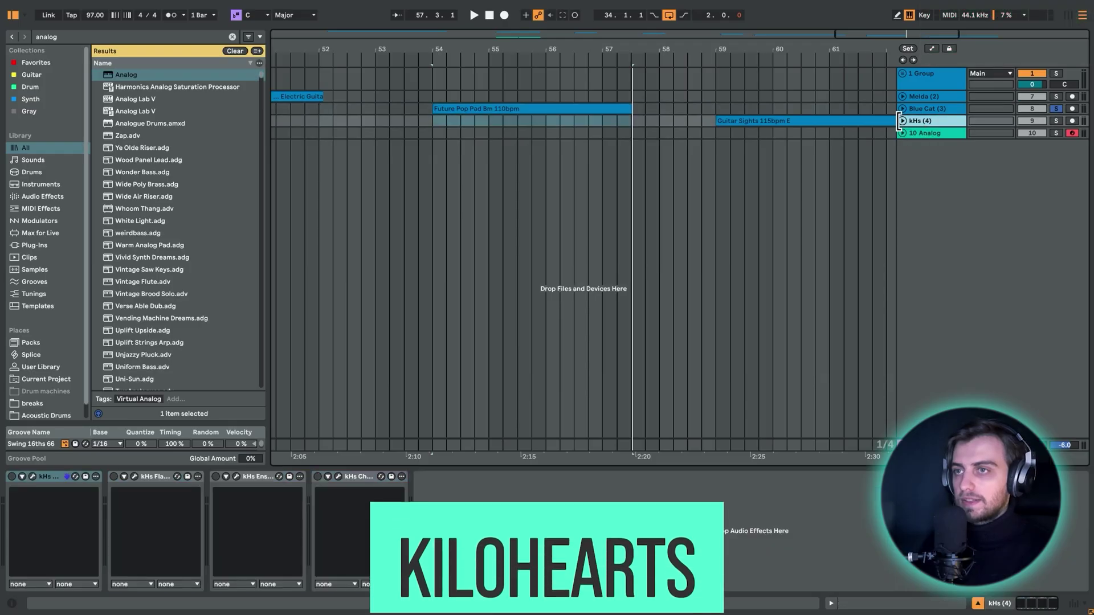
{"action": "left_click", "coordinate": [902, 121]}
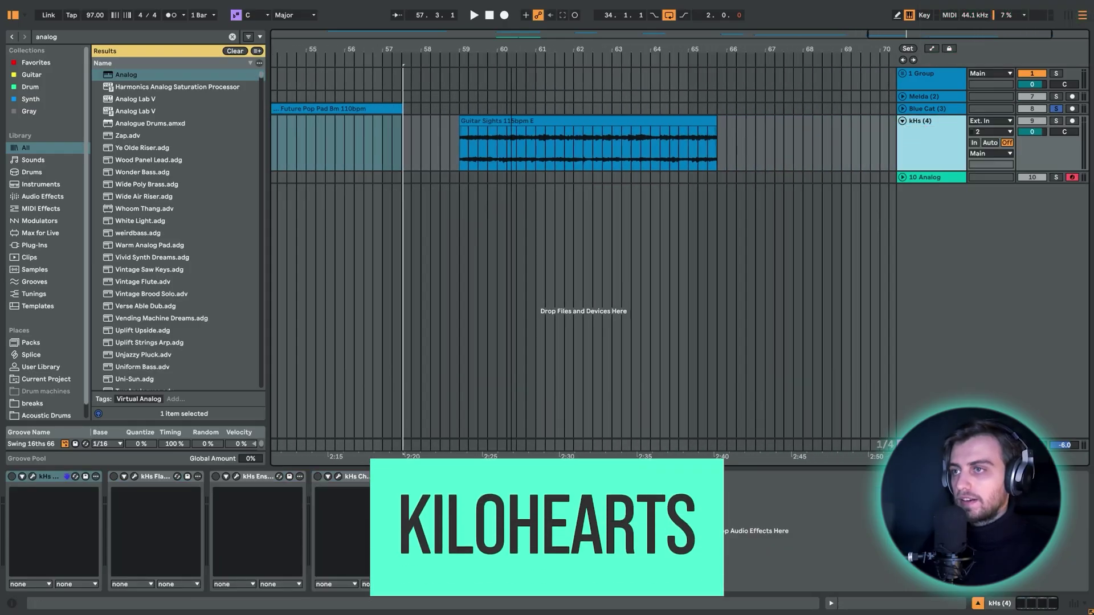
{"action": "left_click", "coordinate": [637, 120]}
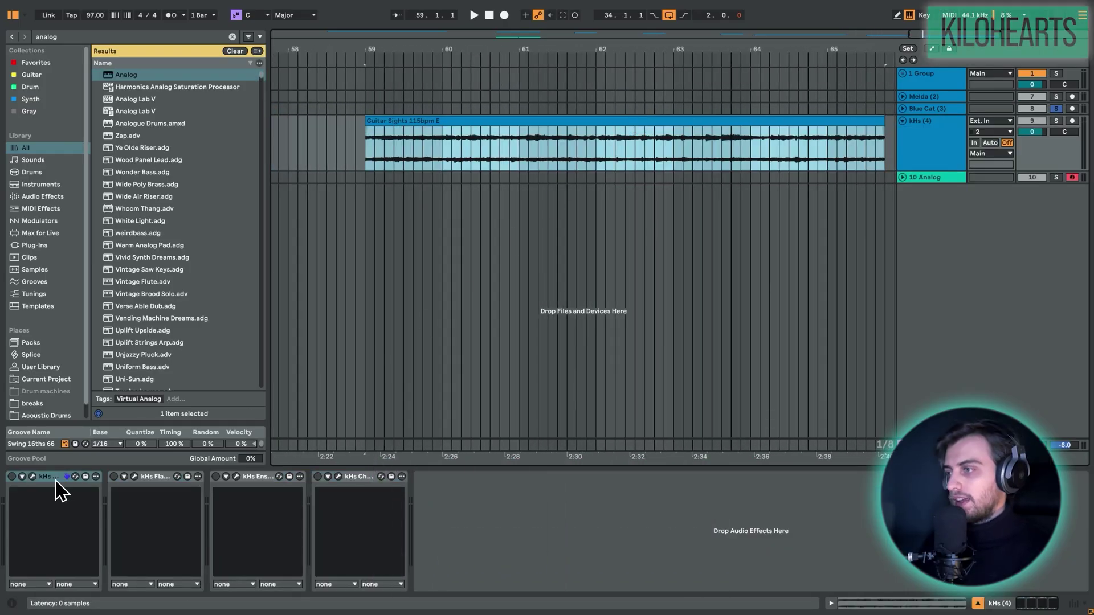
Step: Open the kHs Phaser, Flanger, Ensemble and Chorus plugin windows
{"action": "left_click", "coordinate": [30, 476]}
{"action": "left_click", "coordinate": [33, 476]}
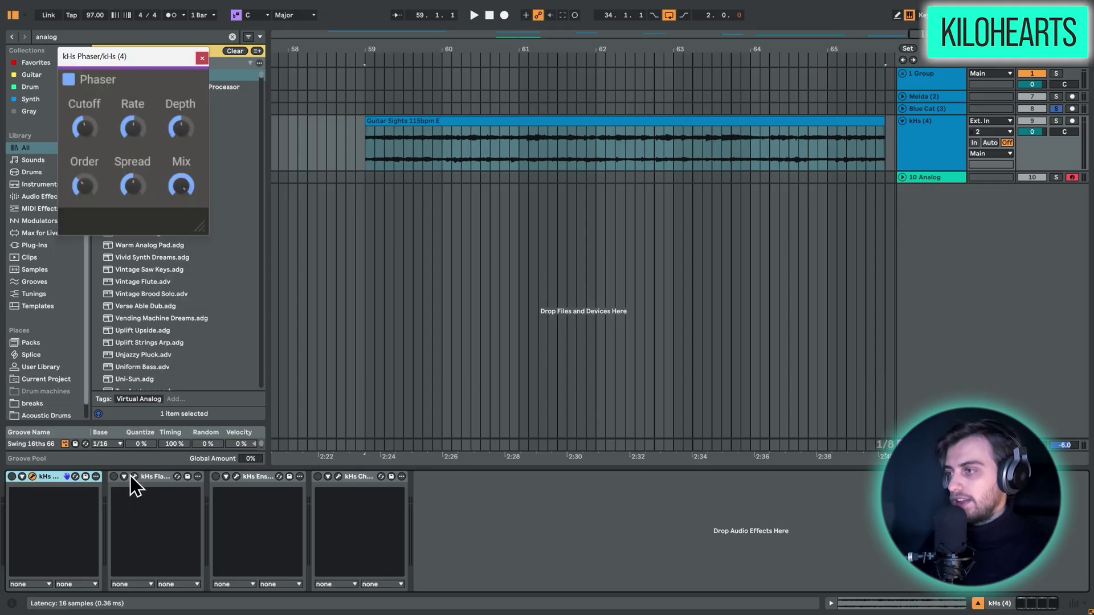
{"action": "left_click", "coordinate": [134, 476]}
{"action": "left_click", "coordinate": [236, 477]}
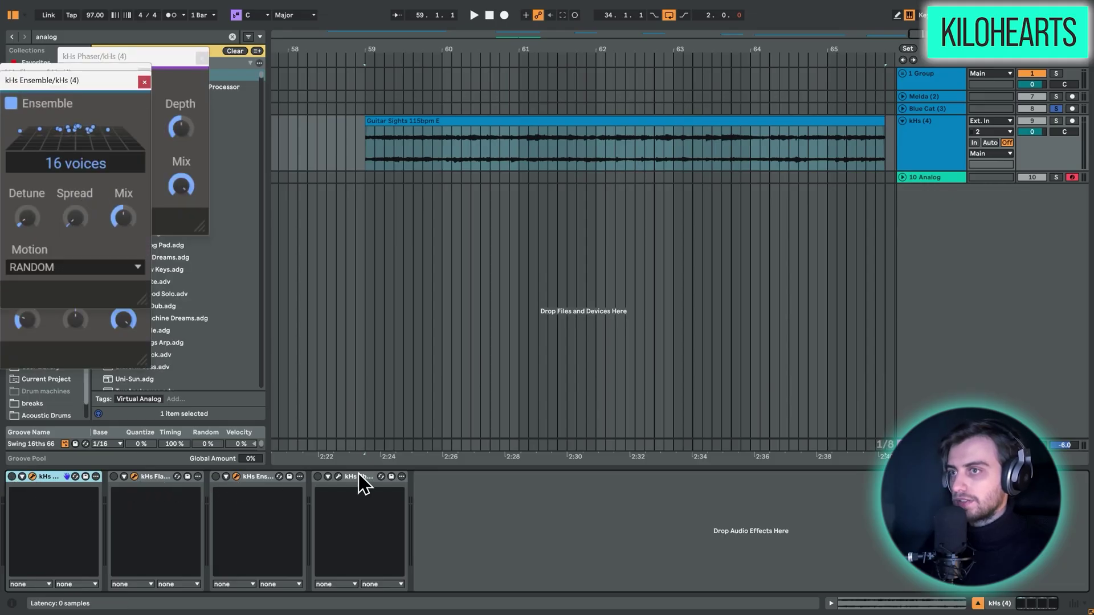
{"action": "left_click", "coordinate": [337, 477]}
Step: Line the four kHs windows up in a row, play the clip and lower kHs (4) to -9.7 dB
{"action": "left_click_drag", "start_coordinate": [77, 90], "coordinate": [950, 225]}
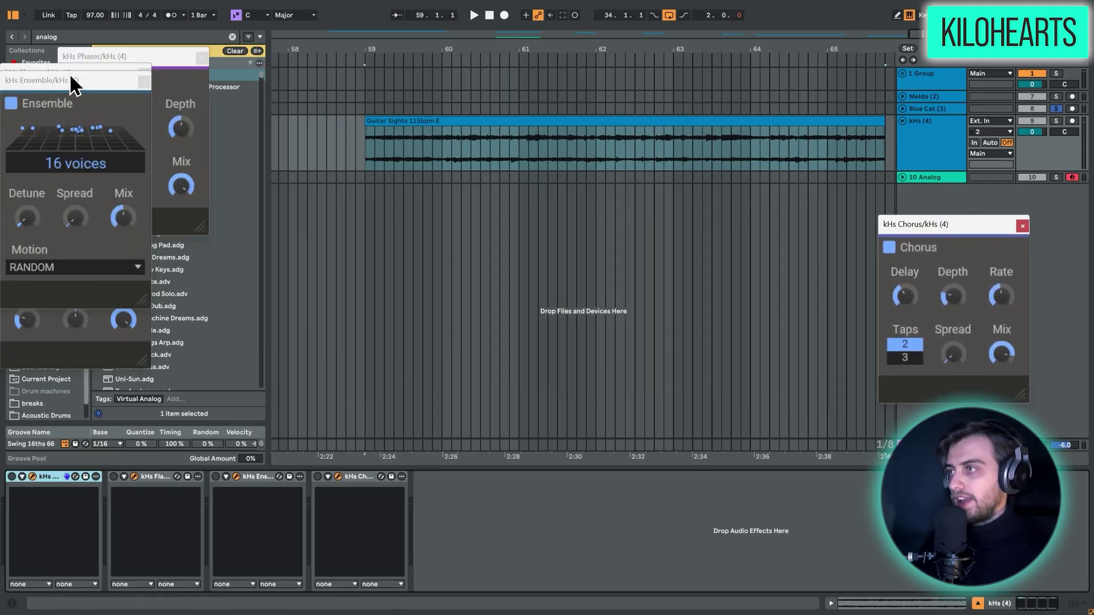
{"action": "left_click_drag", "start_coordinate": [71, 82], "coordinate": [590, 196]}
{"action": "left_click_drag", "start_coordinate": [112, 60], "coordinate": [365, 210]}
{"action": "left_click_drag", "start_coordinate": [730, 218], "coordinate": [728, 208]}
{"action": "left_click_drag", "start_coordinate": [918, 227], "coordinate": [880, 200]}
{"action": "left_click_drag", "start_coordinate": [379, 207], "coordinate": [410, 194]}
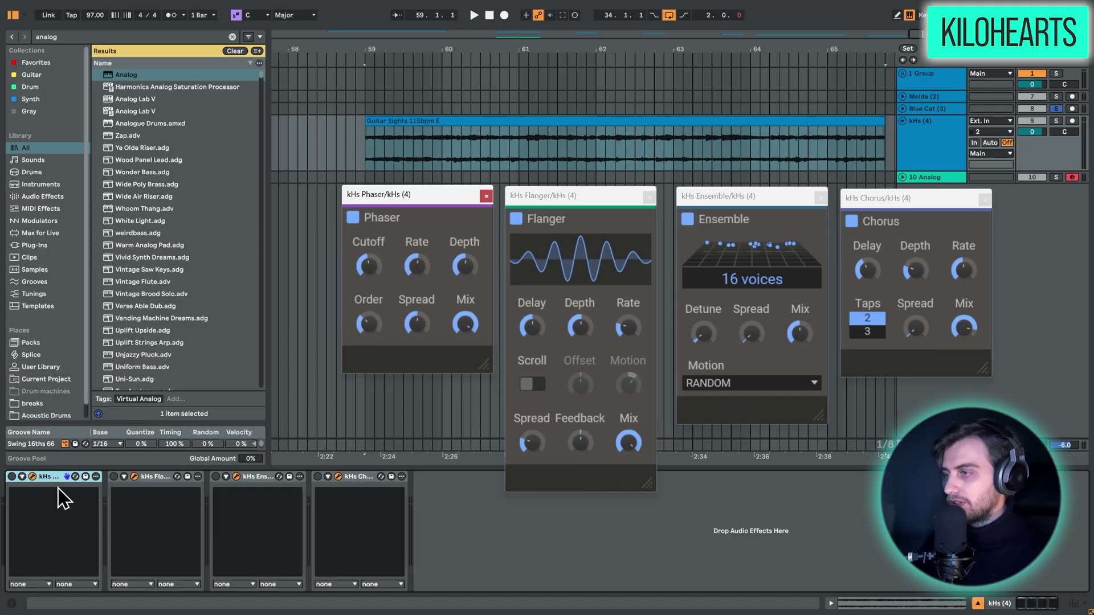
{"action": "key", "text": "space"}
{"action": "left_click_drag", "start_coordinate": [1032, 131], "coordinate": [1031, 149]}
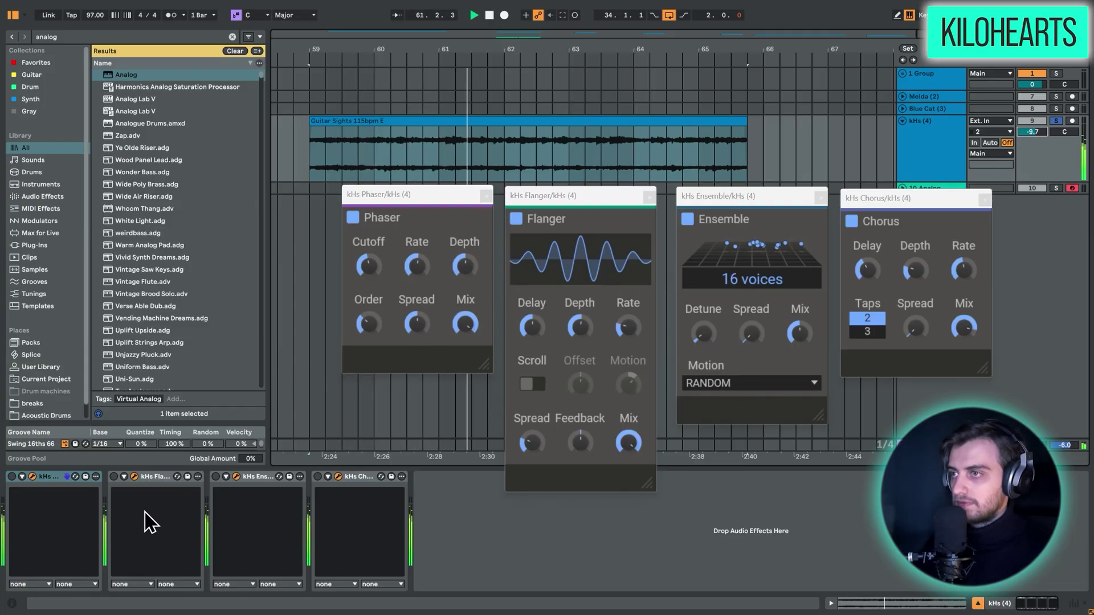
Step: Audition the guitar with only the kHs Phaser on, then close its window
{"action": "left_click", "coordinate": [11, 477]}
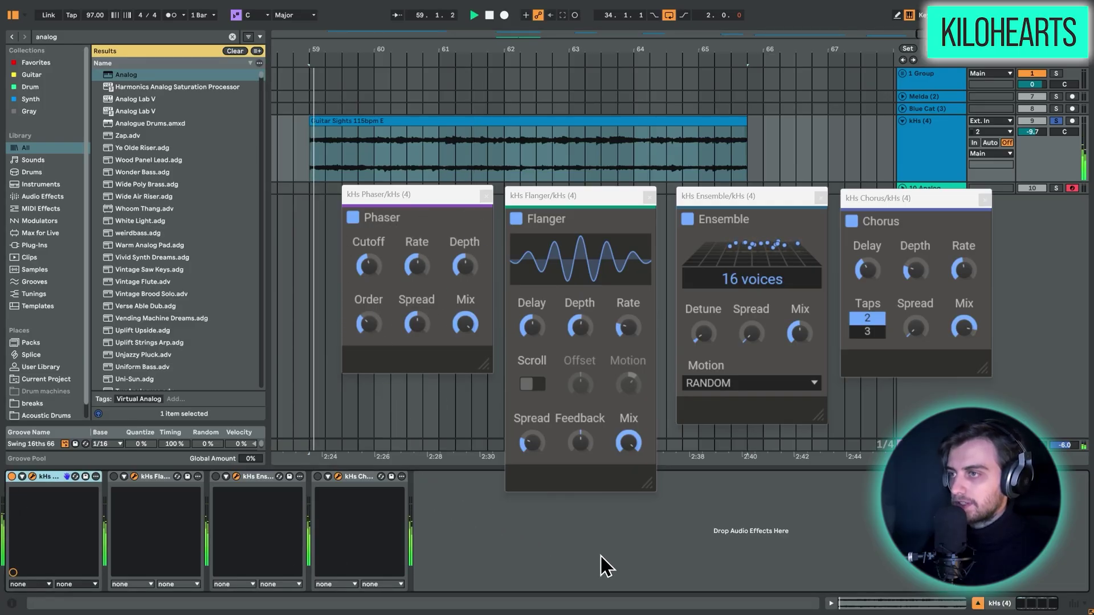
{"action": "left_click", "coordinate": [33, 482]}
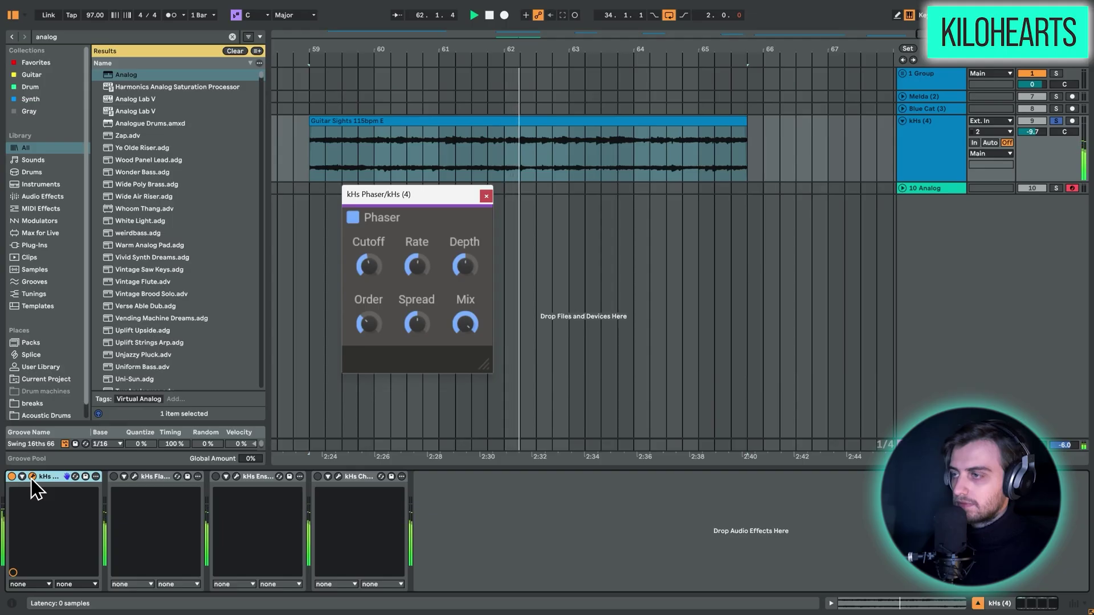
{"action": "key", "text": "space"}
{"action": "left_click", "coordinate": [33, 477]}
Step: Switch to the kHs Flanger with Phaser off and replay from bar 59
{"action": "left_click", "coordinate": [113, 476]}
{"action": "left_click", "coordinate": [134, 476]}
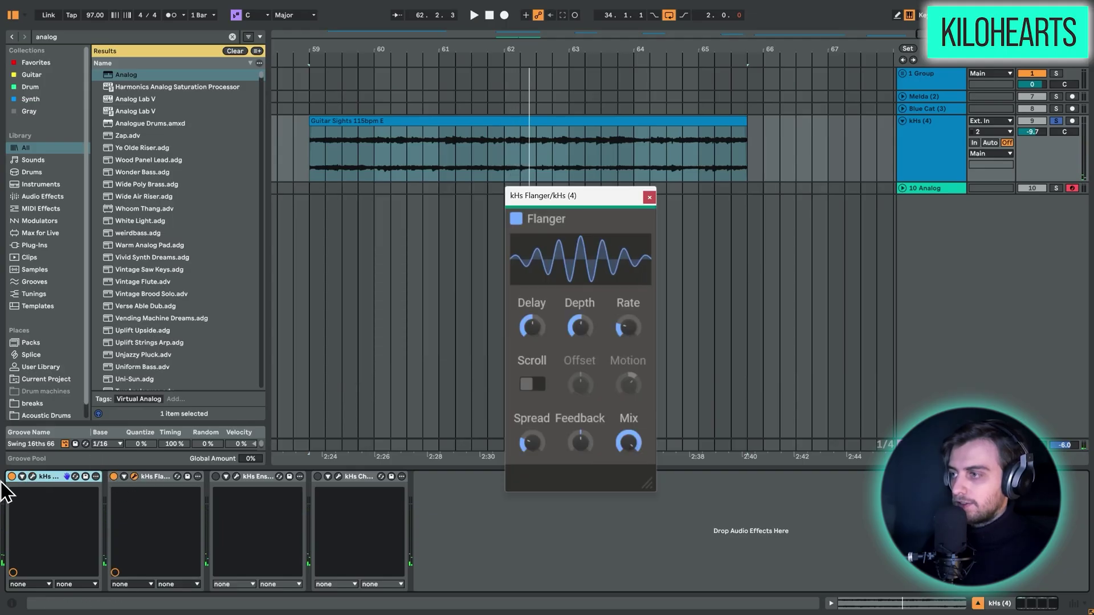
{"action": "left_click", "coordinate": [12, 476]}
{"action": "key", "text": "space"}
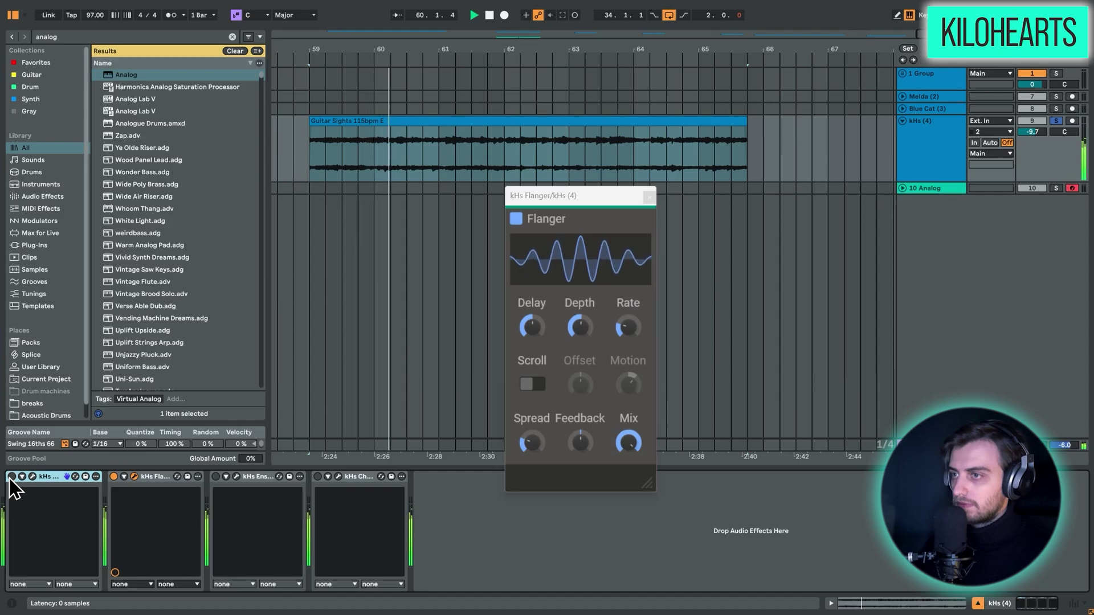
Step: Replace the Flanger with the kHs Chorus and replay from bar 59
{"action": "left_click", "coordinate": [113, 476]}
{"action": "left_click", "coordinate": [338, 476]}
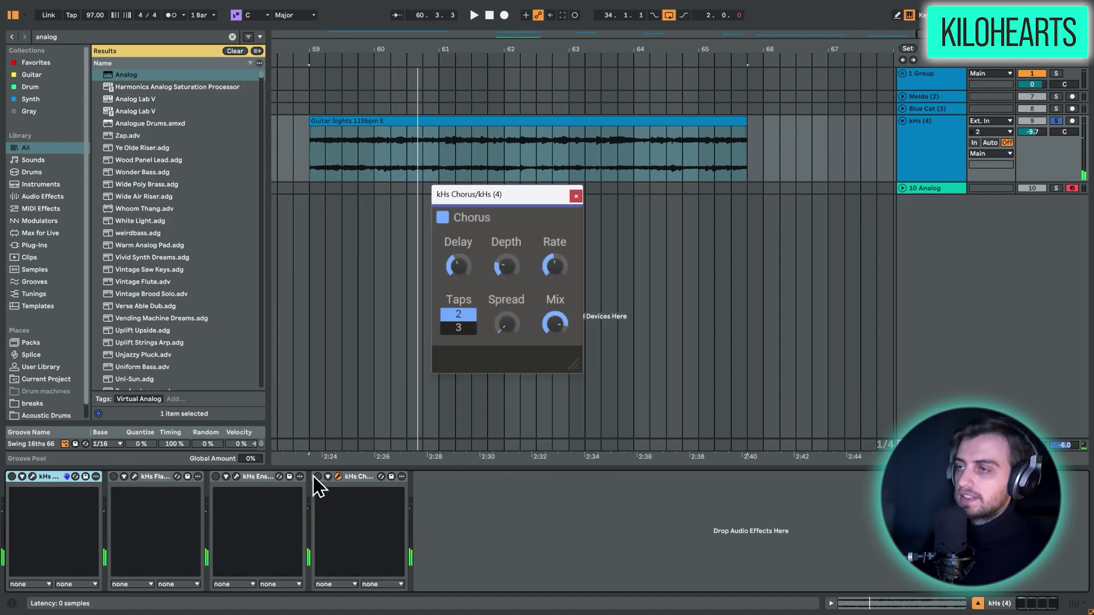
{"action": "left_click", "coordinate": [317, 476]}
{"action": "key", "text": "space"}
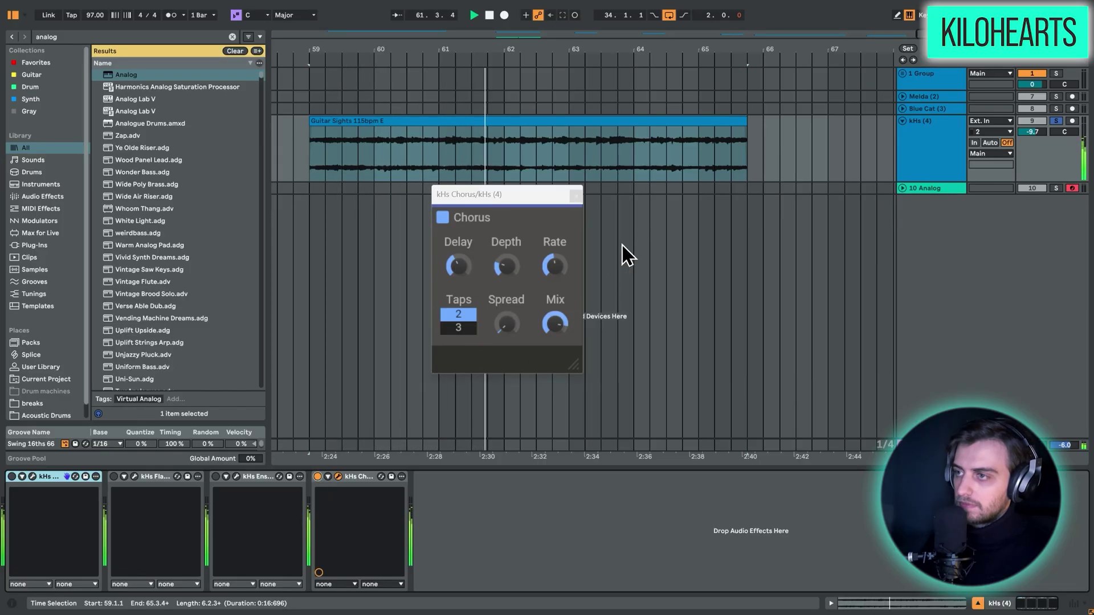
Step: Switch off the kHs Chorus, switch on Ensemble and bring its window into view
{"action": "left_click", "coordinate": [575, 196]}
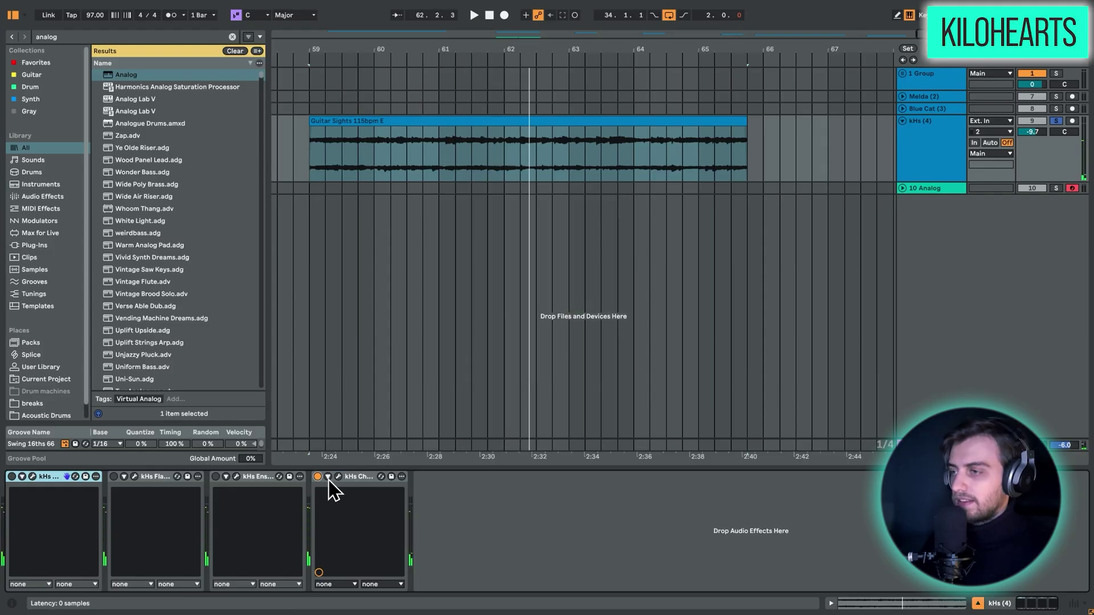
{"action": "left_click", "coordinate": [317, 477]}
{"action": "left_click", "coordinate": [216, 477]}
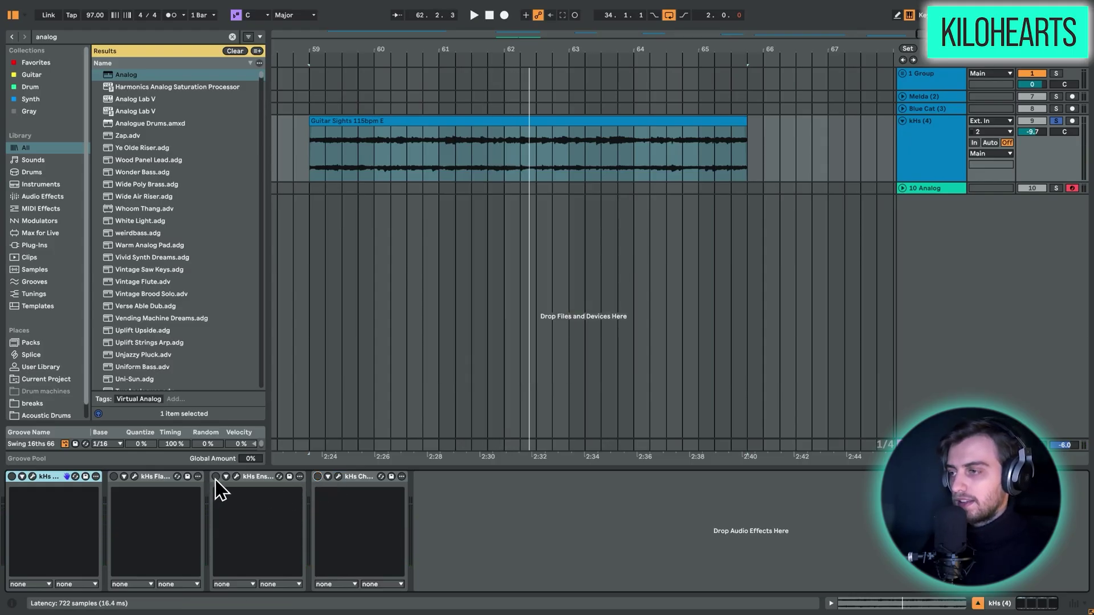
{"action": "left_click", "coordinate": [236, 477]}
{"action": "left_click_drag", "start_coordinate": [729, 197], "coordinate": [467, 194]}
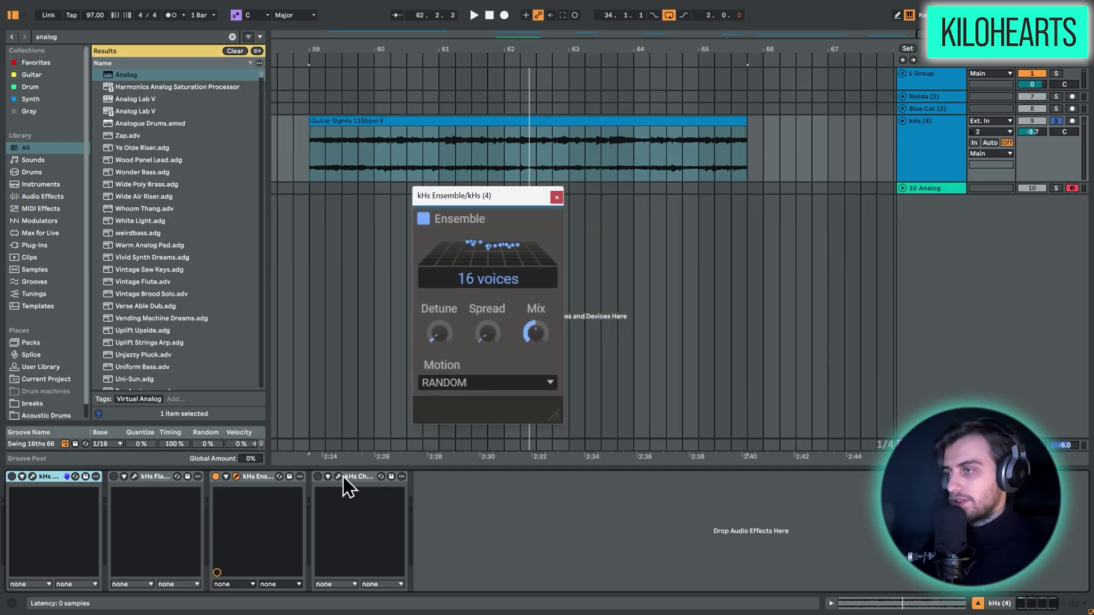
{"action": "left_click", "coordinate": [339, 476]}
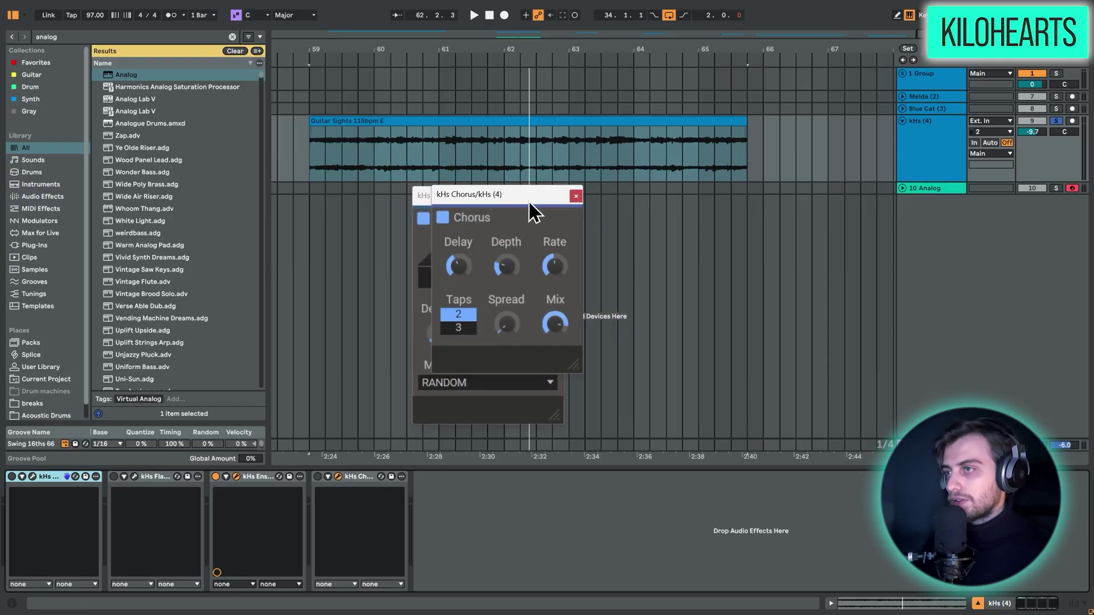
{"action": "left_click_drag", "start_coordinate": [531, 203], "coordinate": [677, 206]}
{"action": "left_click", "coordinate": [721, 198]}
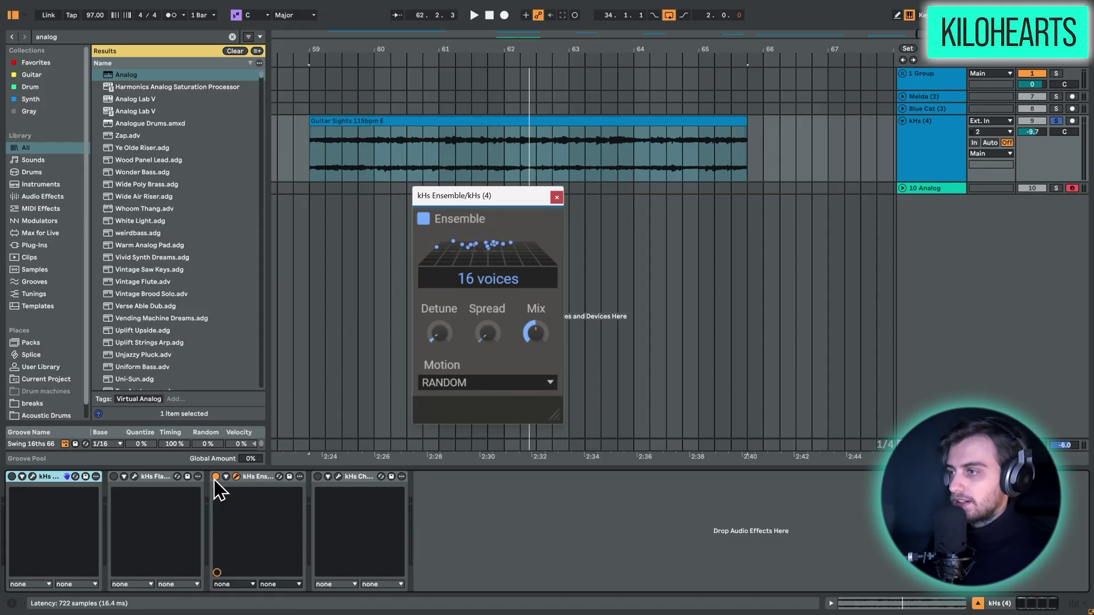
Step: Play from bar 59, set the Ensemble Mix to 46% and close its window
{"action": "key", "text": "space"}
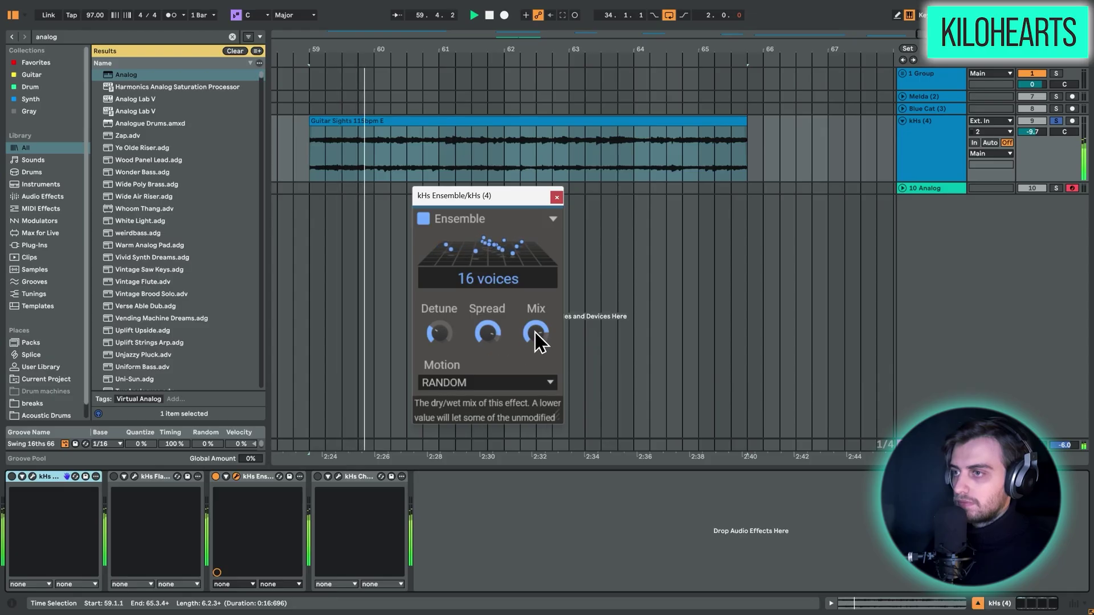
{"action": "left_click_drag", "start_coordinate": [536, 334], "coordinate": [537, 340]}
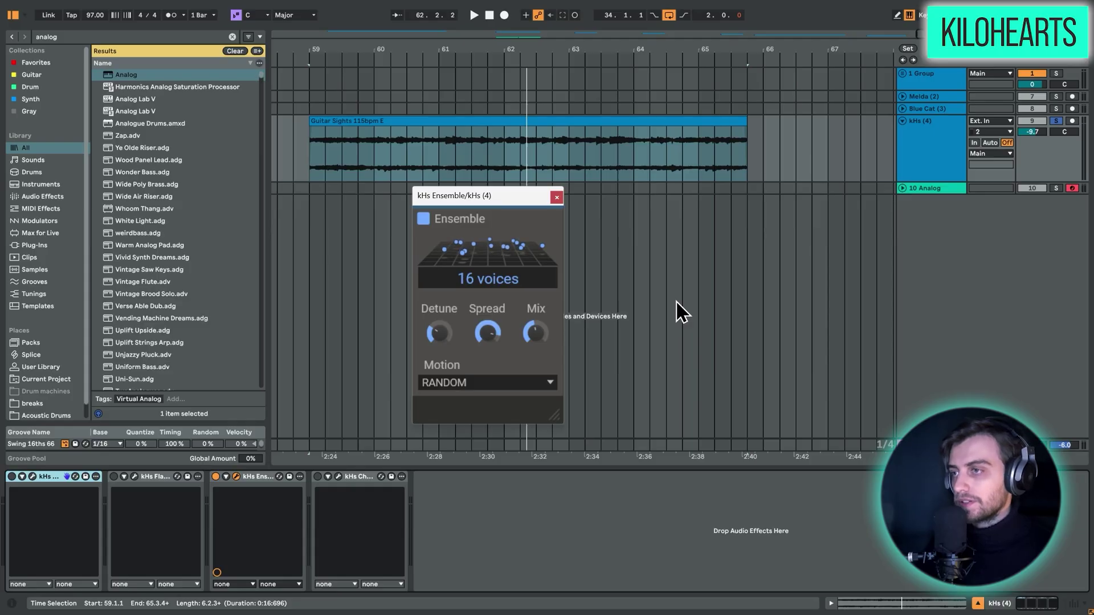
{"action": "left_click", "coordinate": [367, 146]}
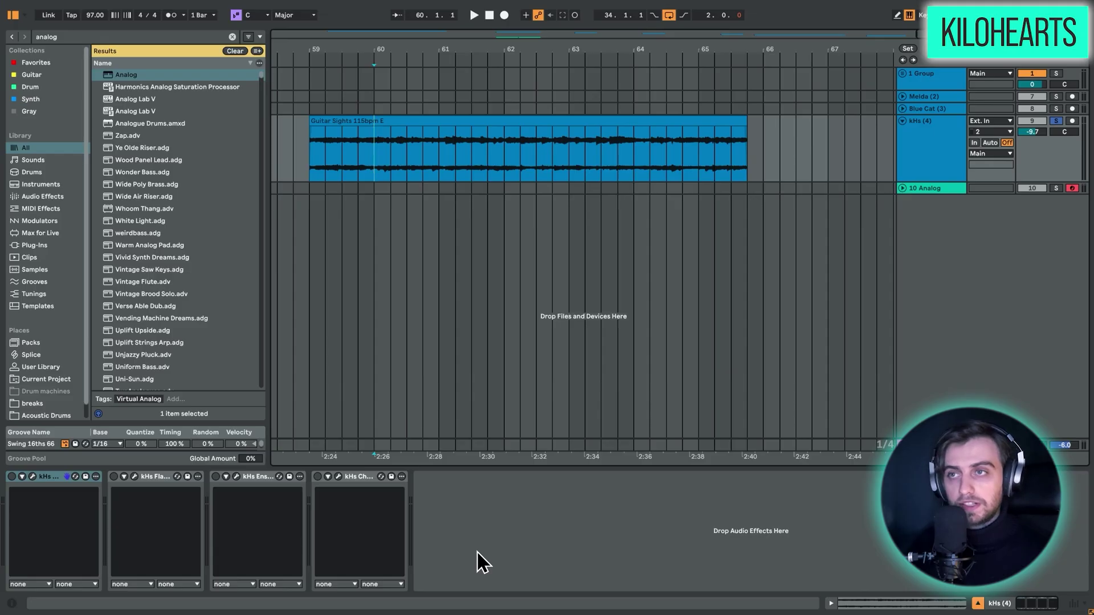
Step: Unfold 1 Group, zoom out the arrangement, and select the TAL-Chorus then Valhalla tracks
{"action": "left_click", "coordinate": [902, 73]}
{"action": "left_click_drag", "start_coordinate": [691, 54], "coordinate": [691, 17]}
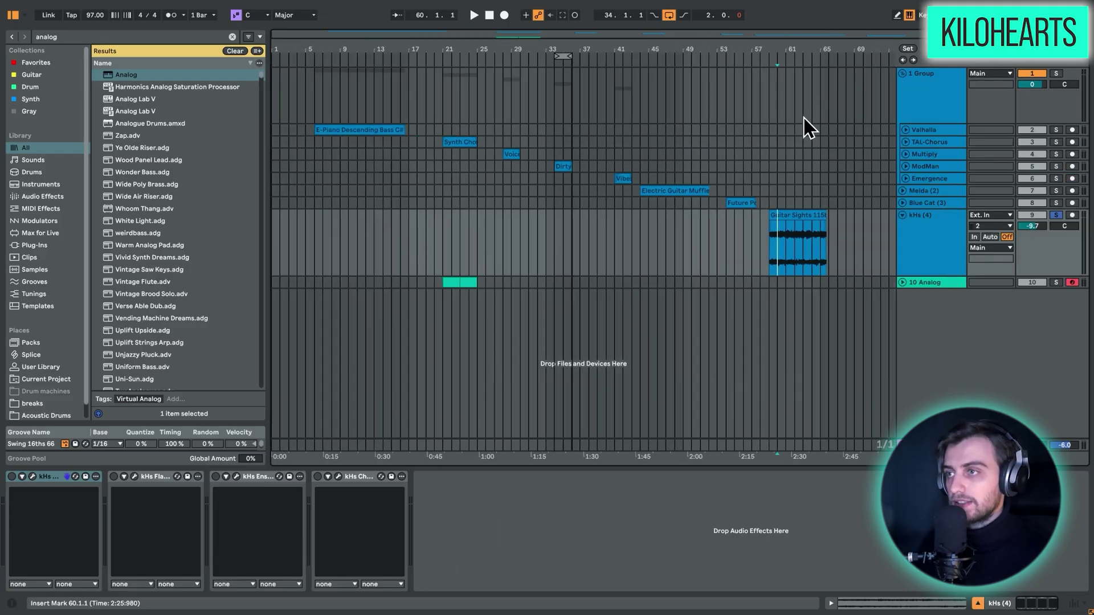
{"action": "left_click", "coordinate": [944, 143]}
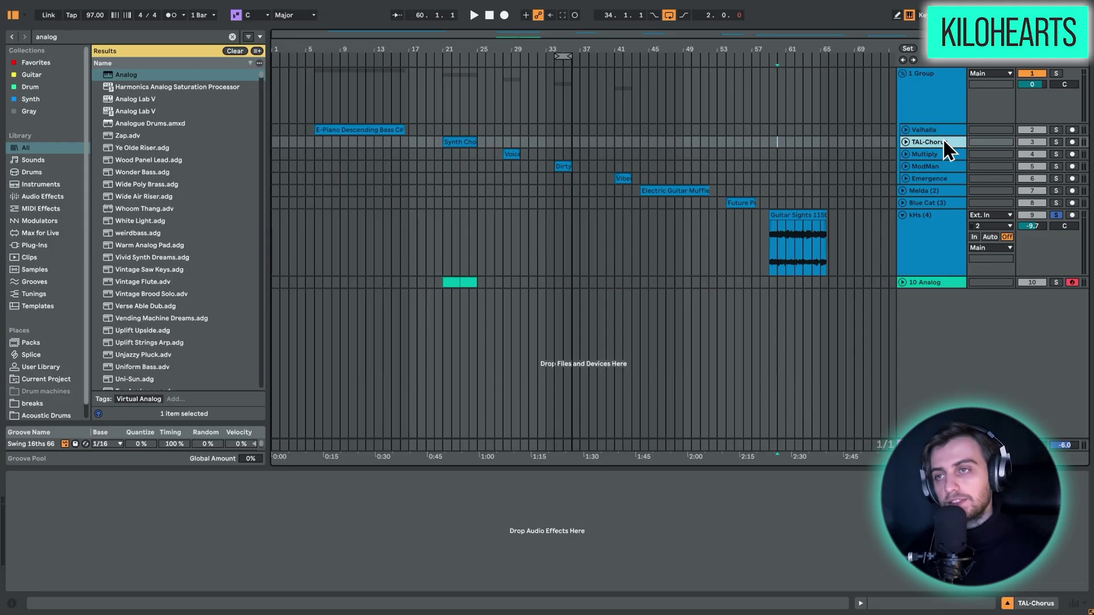
{"action": "left_click", "coordinate": [923, 131]}
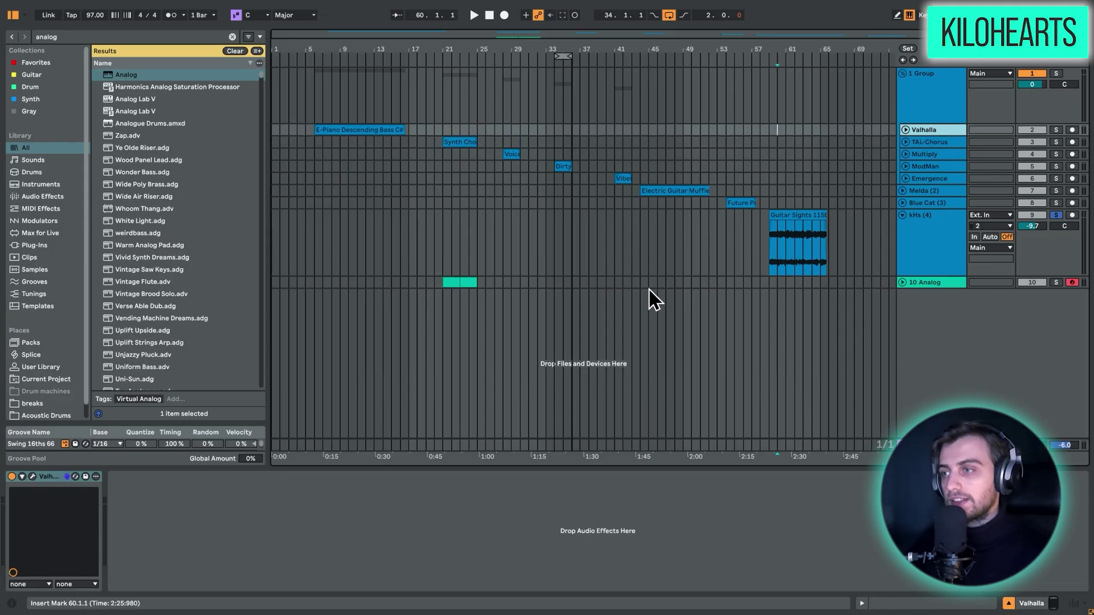
Step: Reopen the ValhallaSpaceModulator window, still on Kosmische Flatterzunge in Doubler mode
{"action": "left_click", "coordinate": [32, 476]}
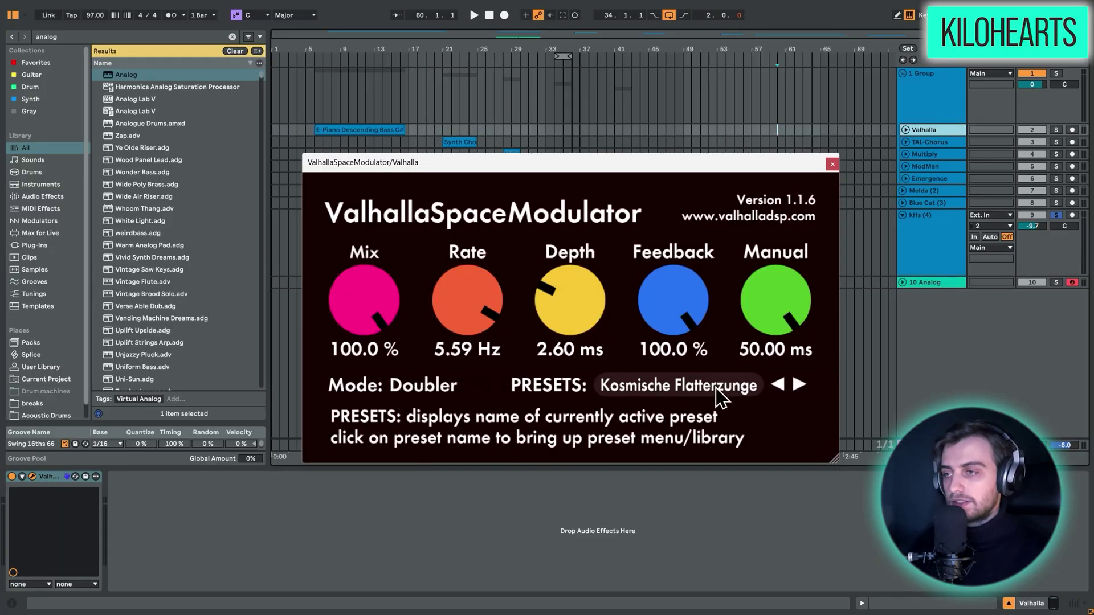